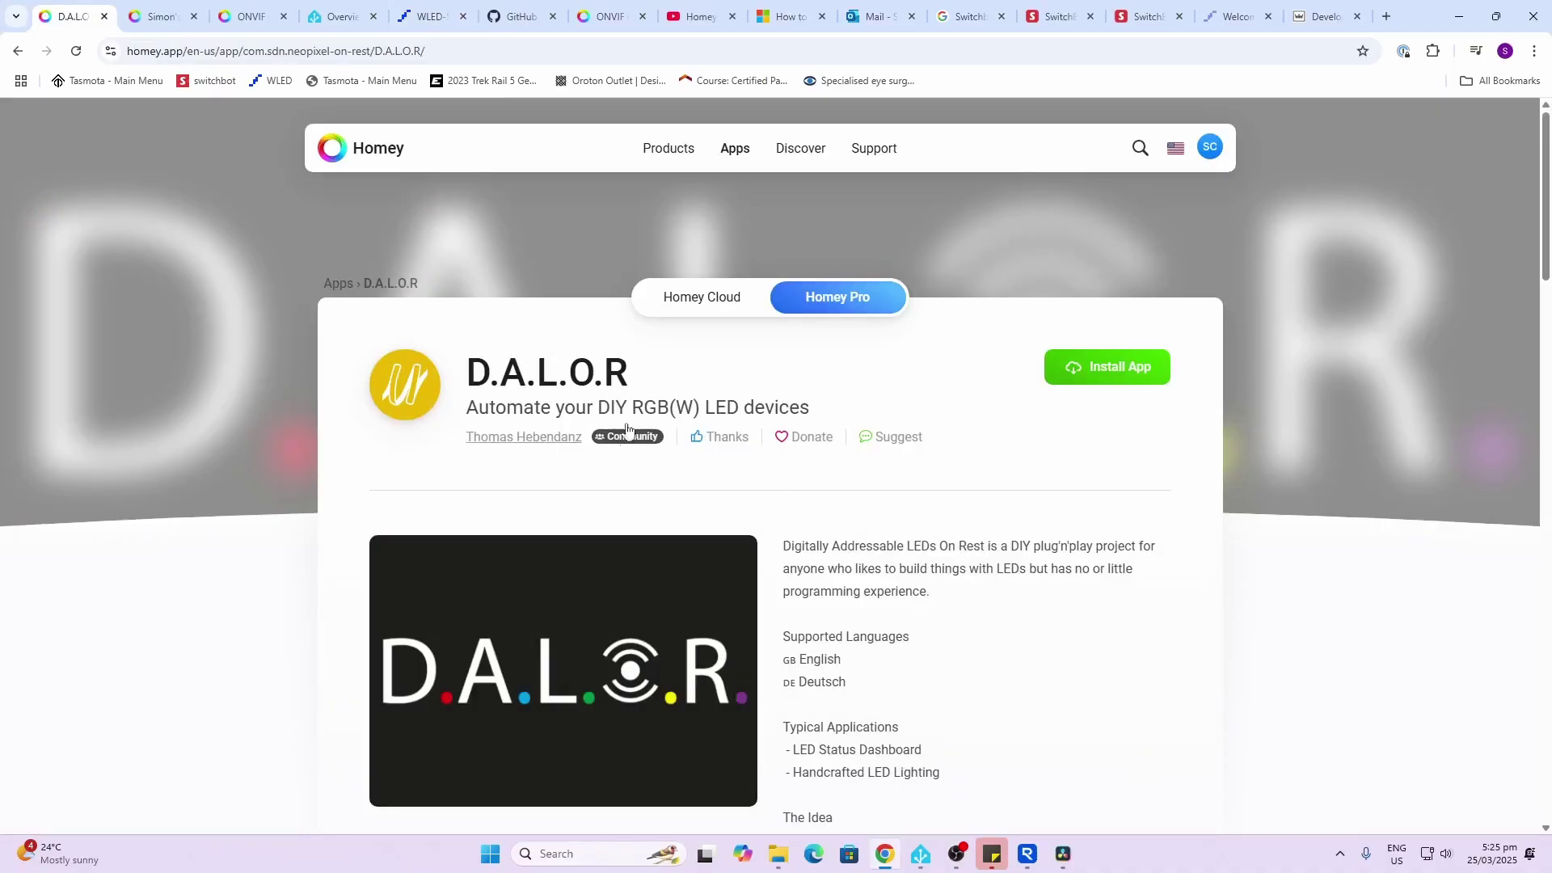
Read the D.A.L.O.R app page down to its Supported devices list, which includes WLED (ESP).
{"action": "left_click_drag", "start_coordinate": [469, 372], "coordinate": [714, 382]}
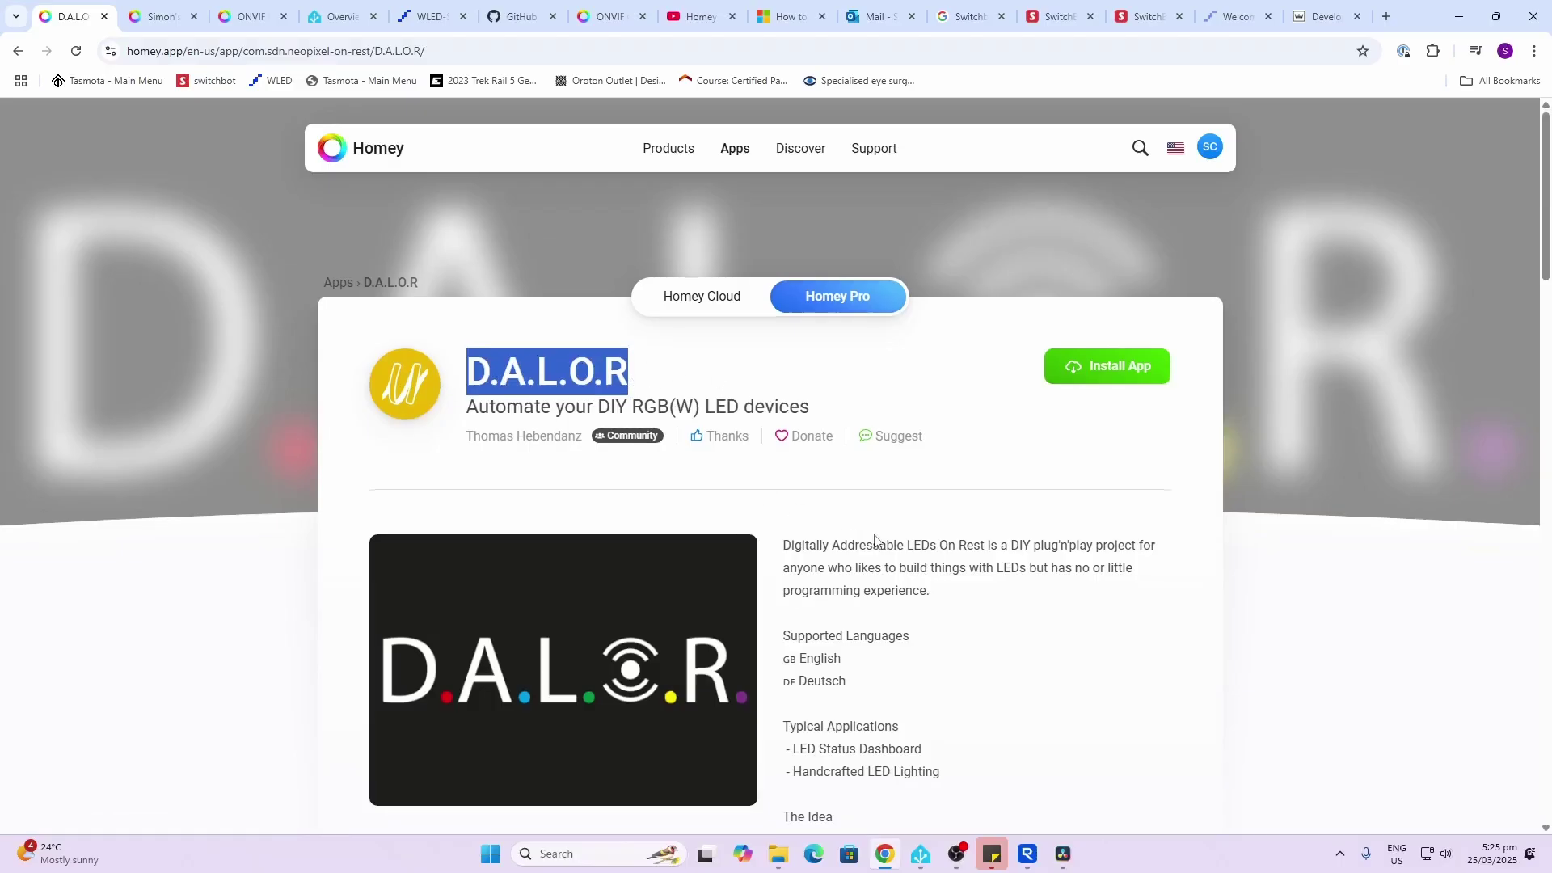
{"action": "scroll", "coordinate": [876, 539], "scroll_direction": "down", "scroll_amount": 4}
{"action": "scroll", "coordinate": [876, 535], "scroll_direction": "down", "scroll_amount": 2}
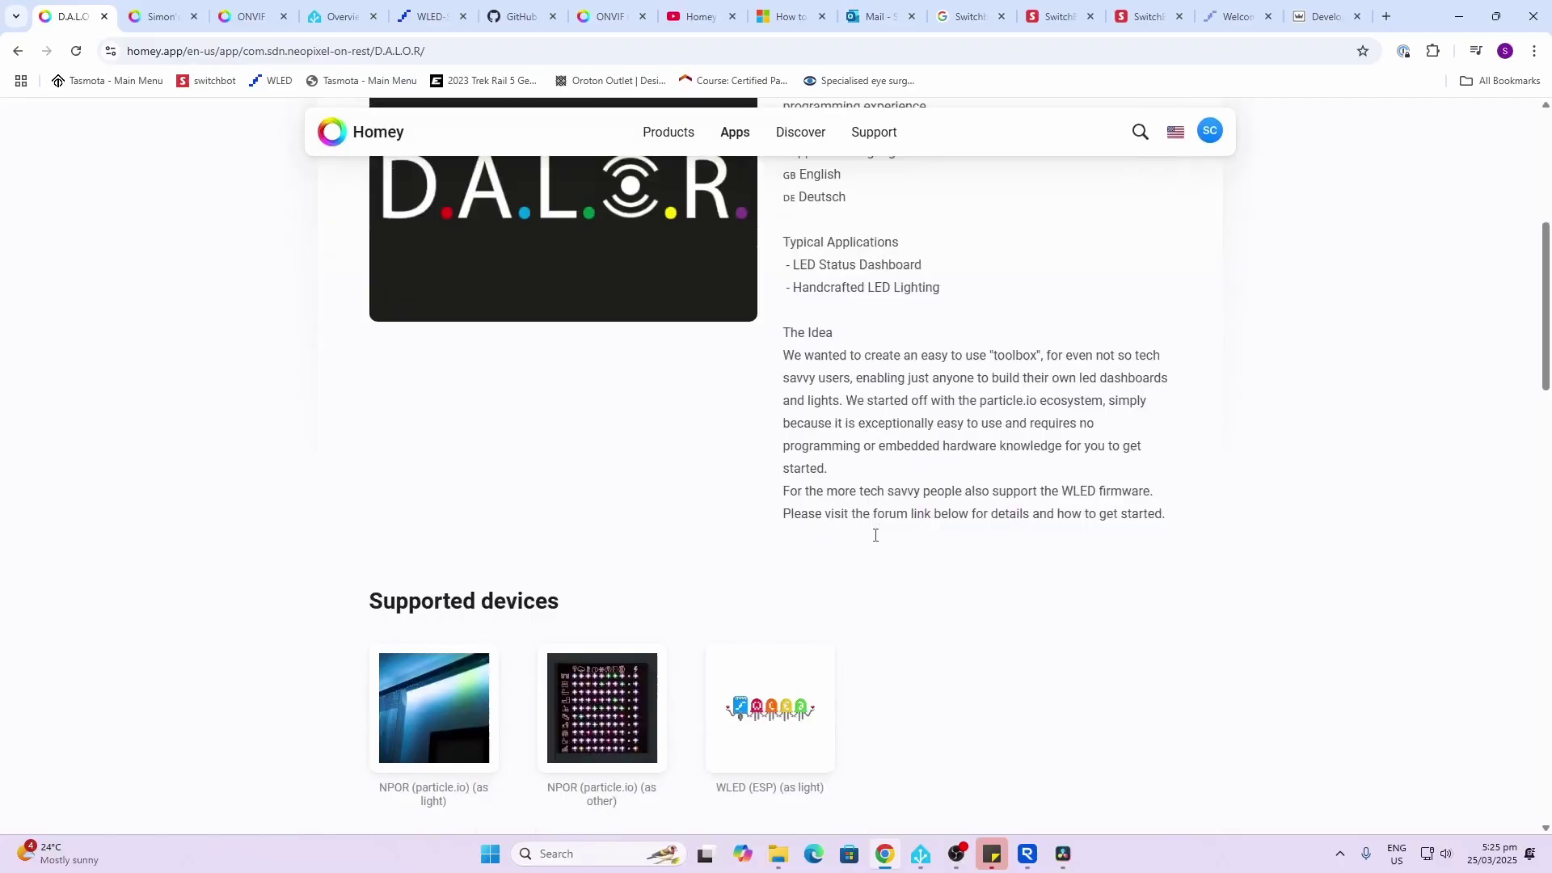
{"action": "scroll", "coordinate": [876, 540], "scroll_direction": "down", "scroll_amount": 2}
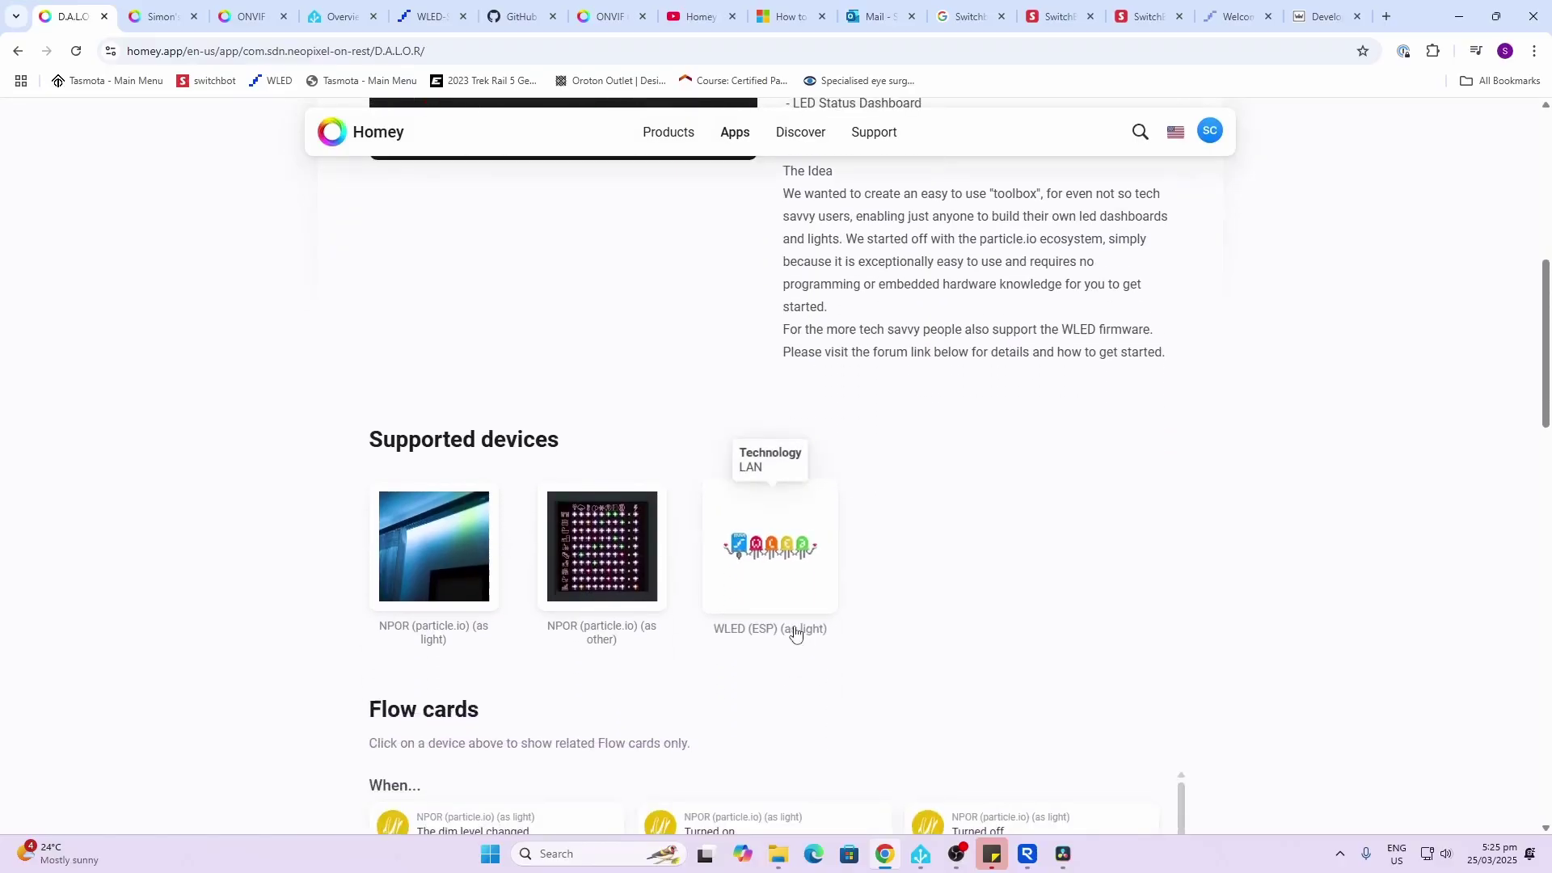
{"action": "scroll", "coordinate": [796, 633], "scroll_direction": "down", "scroll_amount": 3}
On the Devices dashboard, dim the Tv strip to 50% and colour it blue.
{"action": "key", "text": "ctrl+Tab"}
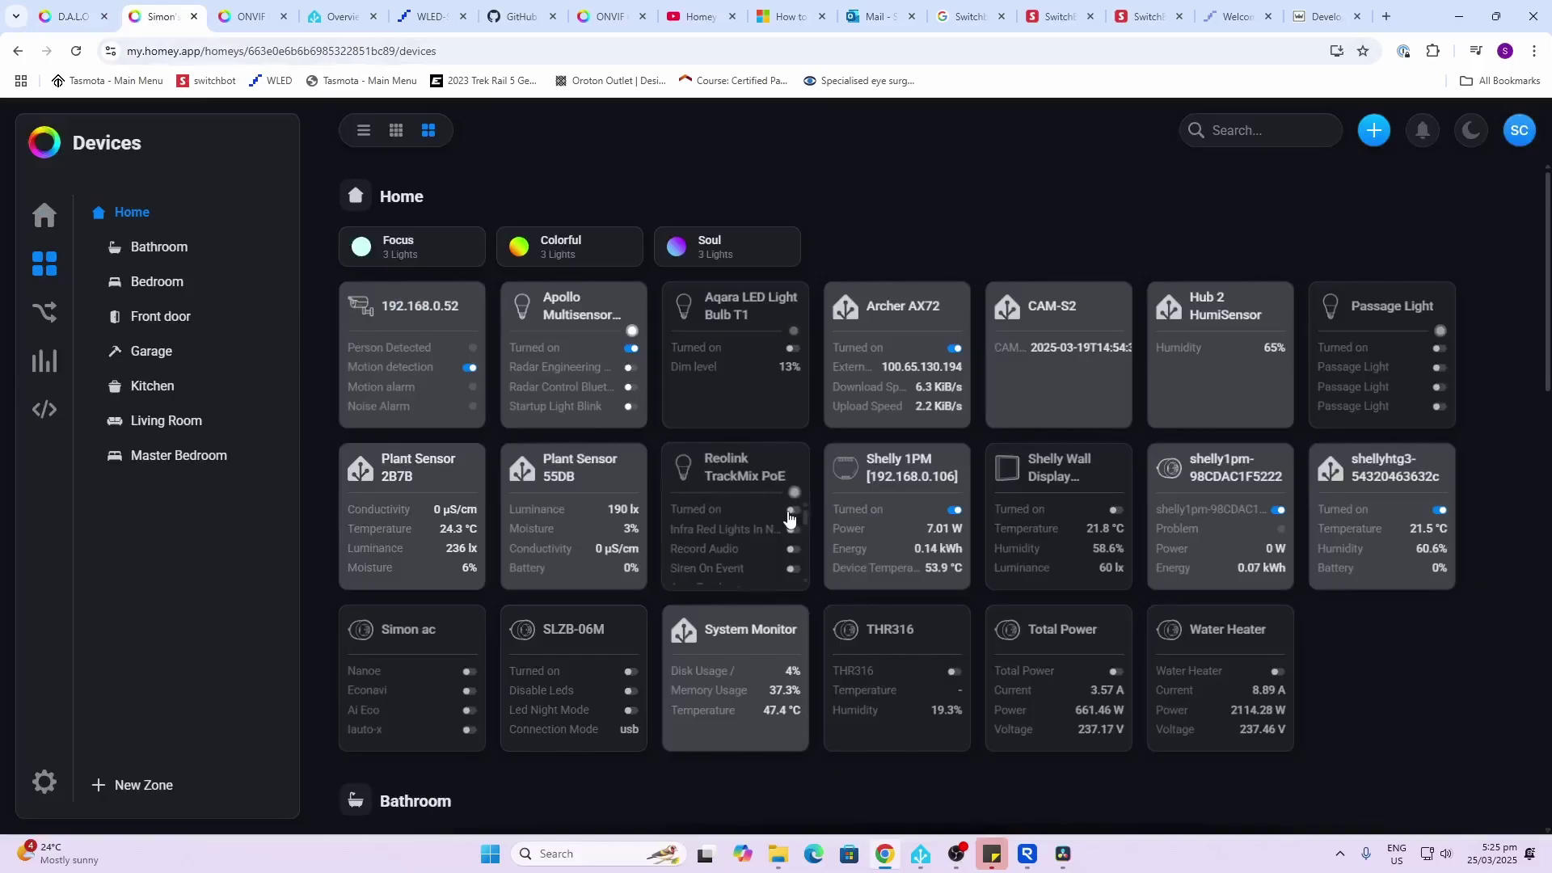
{"action": "scroll", "coordinate": [1054, 636], "scroll_direction": "down", "scroll_amount": 15}
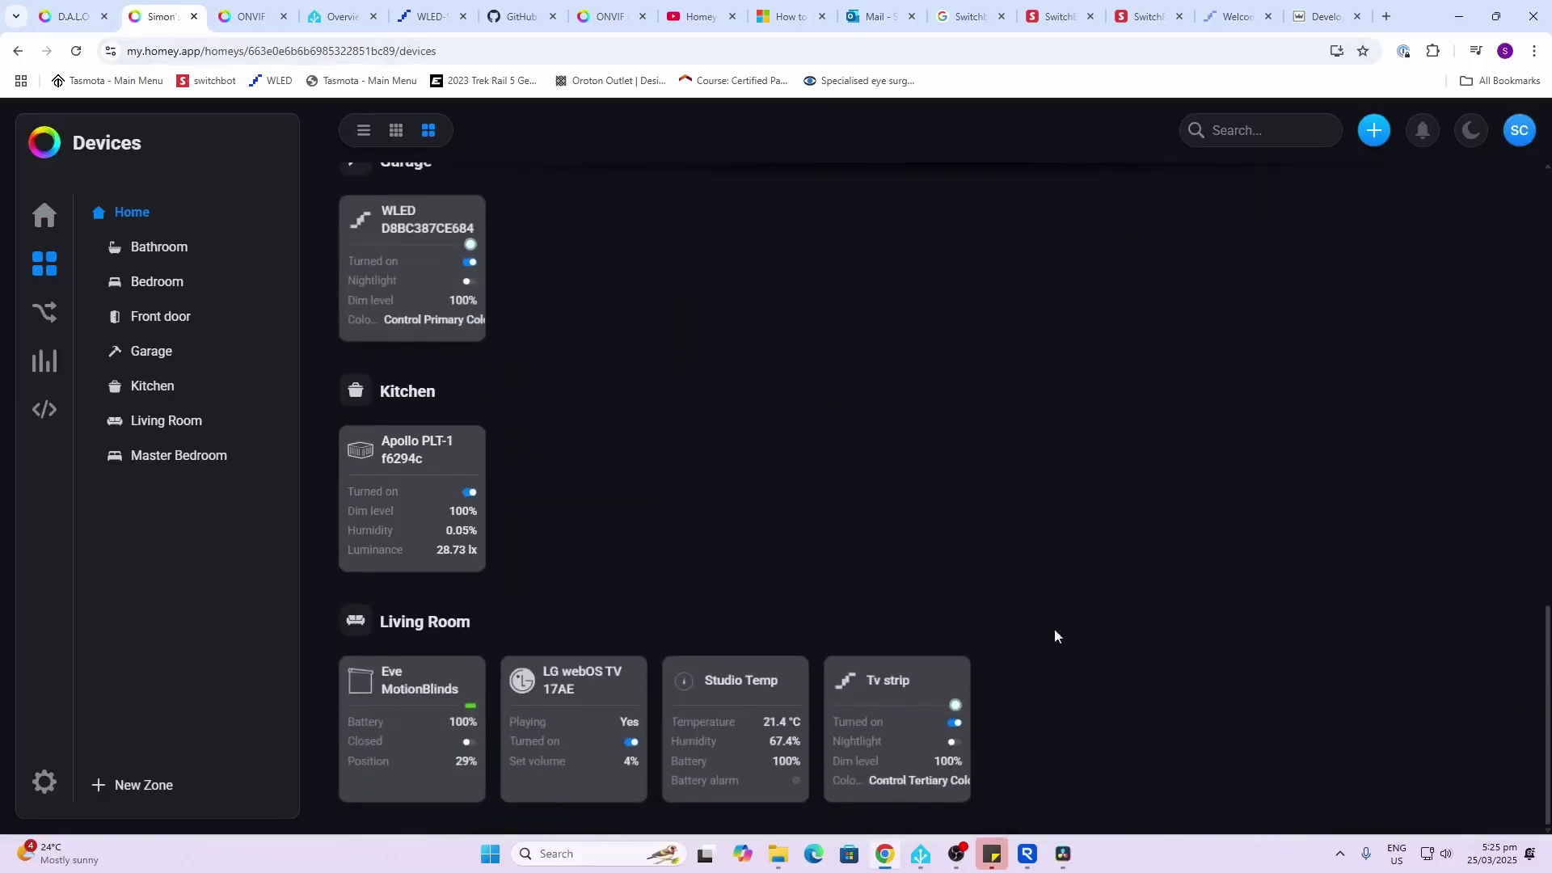
{"action": "left_click", "coordinate": [900, 687]}
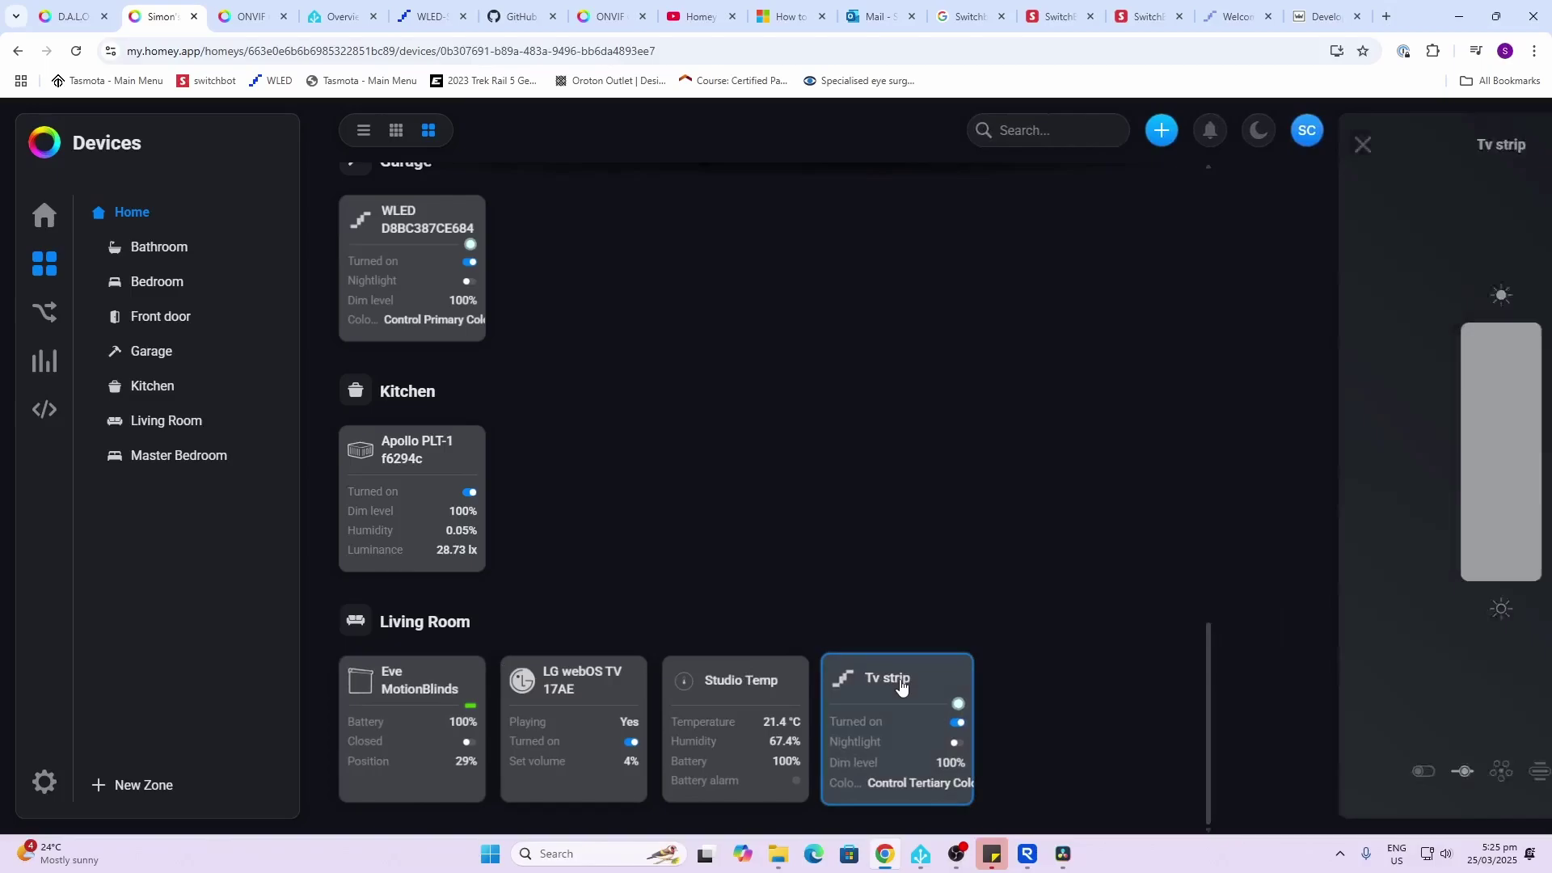
{"action": "mouse_move", "coordinate": [1387, 434]}
{"action": "left_mouse_down"}
{"action": "mouse_move", "coordinate": [1390, 526]}
{"action": "mouse_move", "coordinate": [1385, 459]}
{"action": "left_mouse_up"}
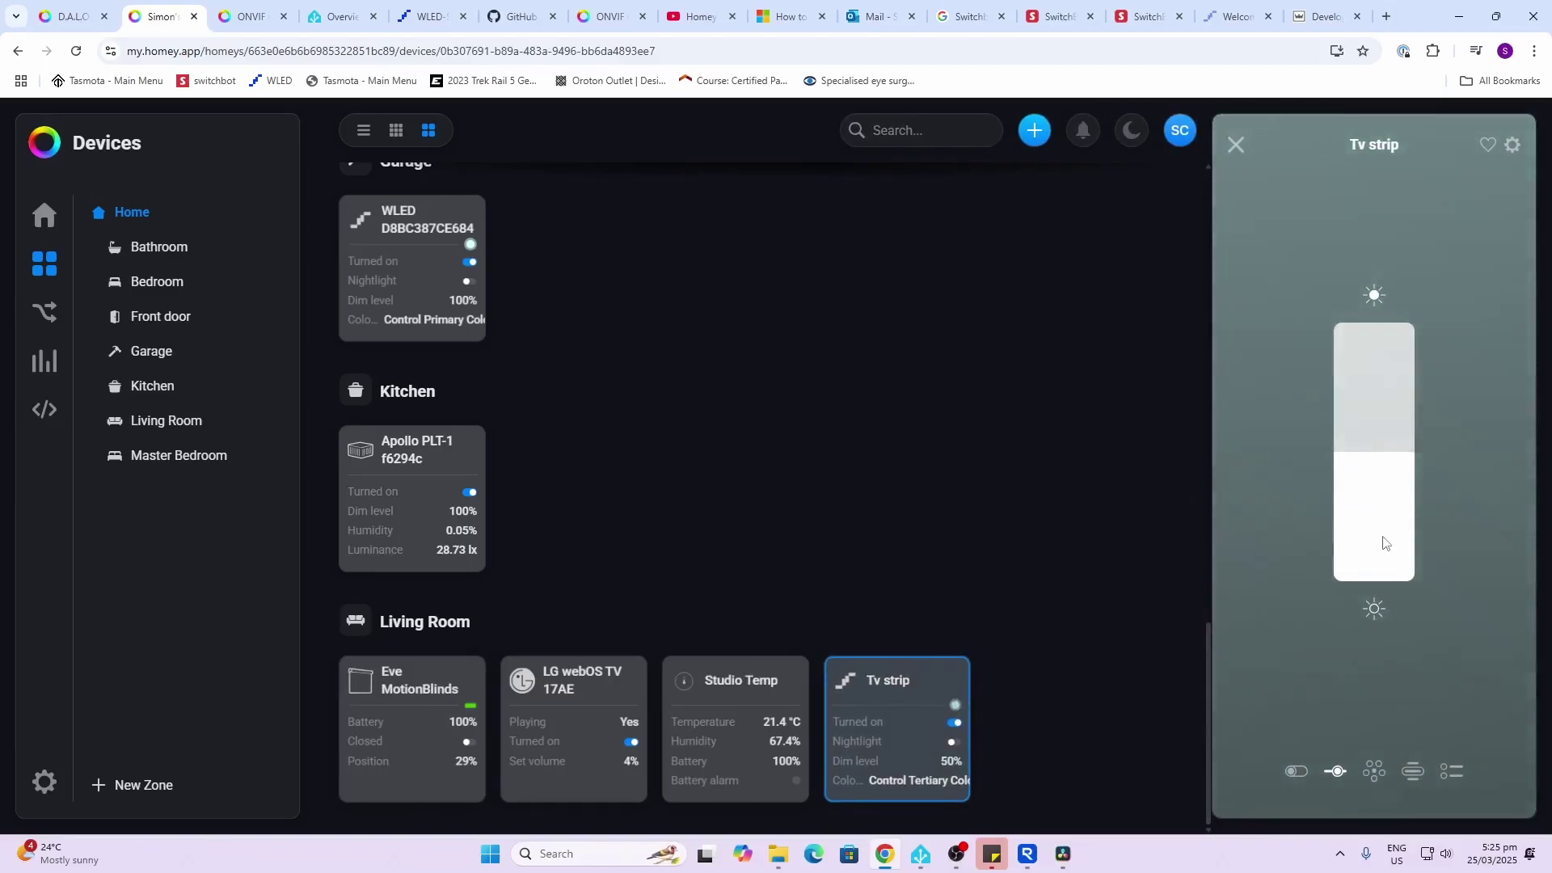
{"action": "left_click", "coordinate": [1375, 771]}
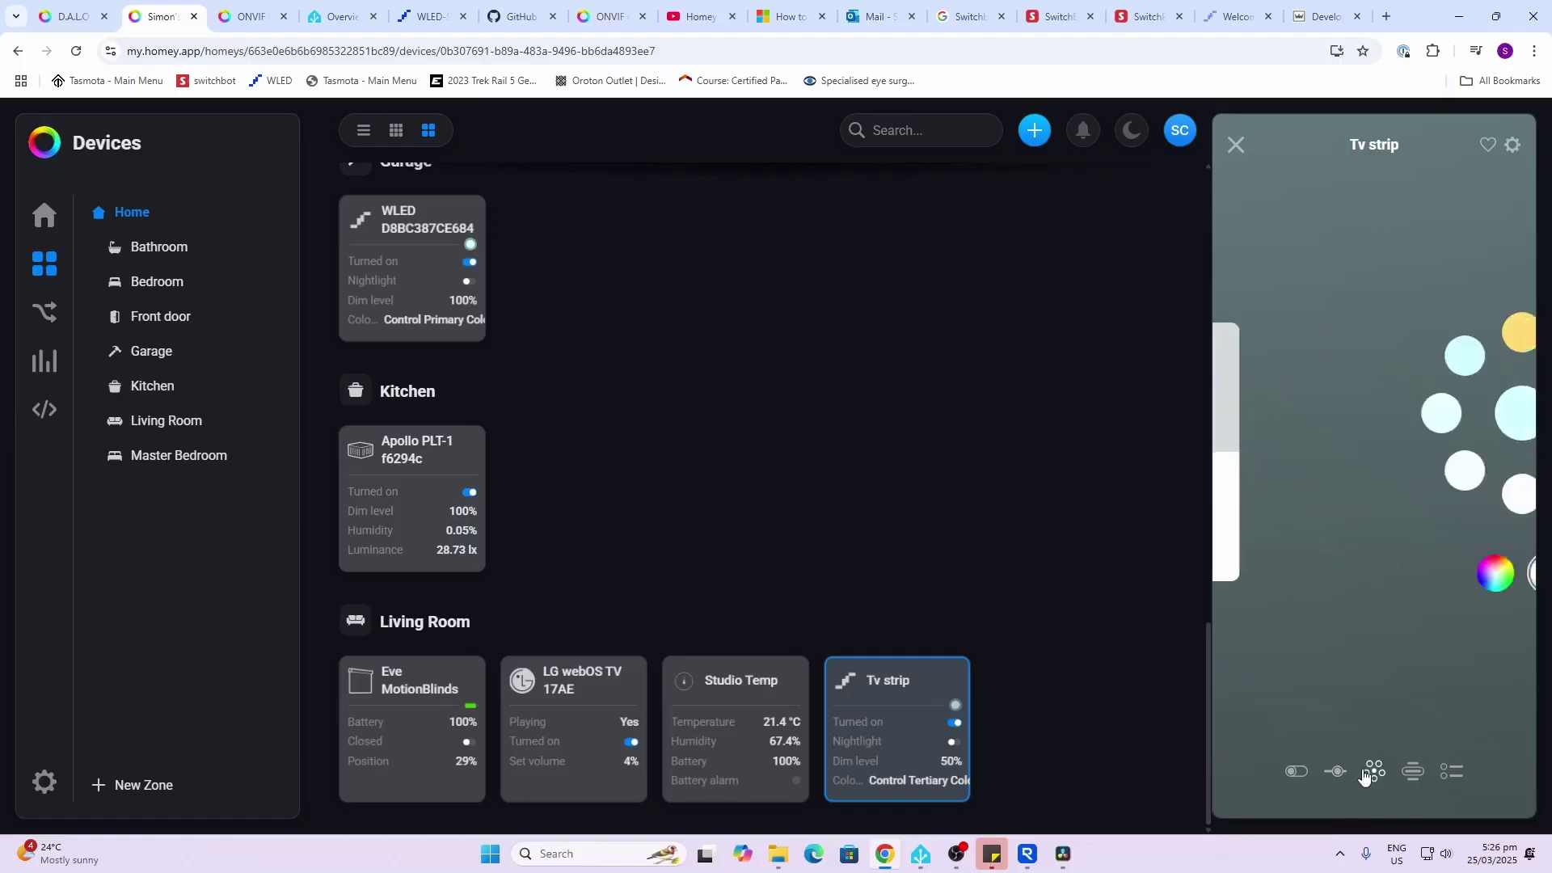
{"action": "left_click", "coordinate": [1347, 573]}
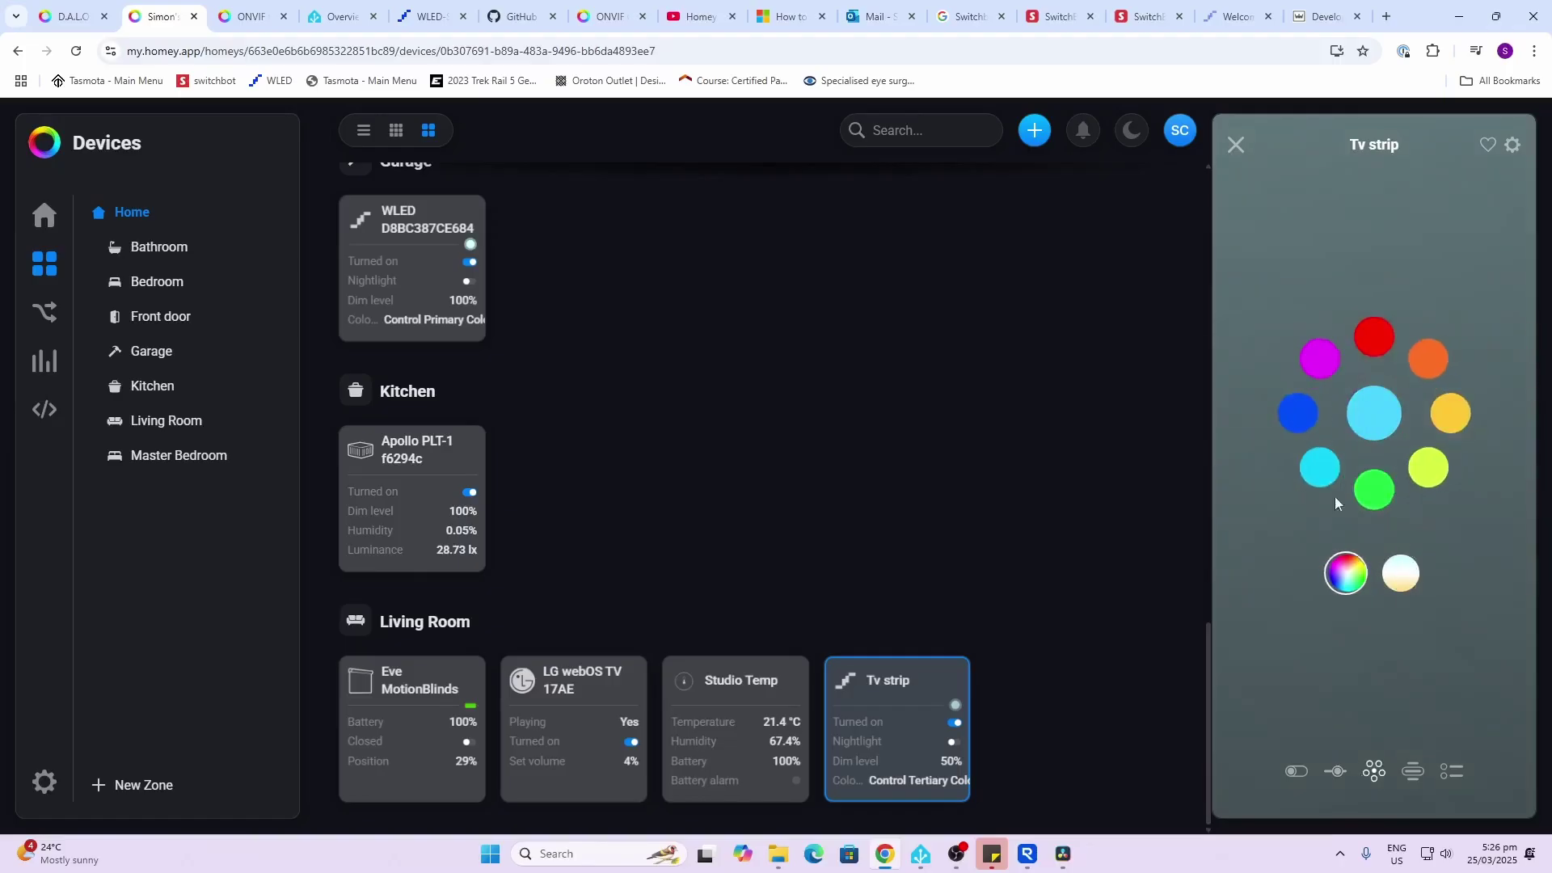
{"action": "left_click", "coordinate": [1291, 424]}
Set the Tv strip to Control Tertiary Color and bring up its device settings.
{"action": "left_click", "coordinate": [1413, 773]}
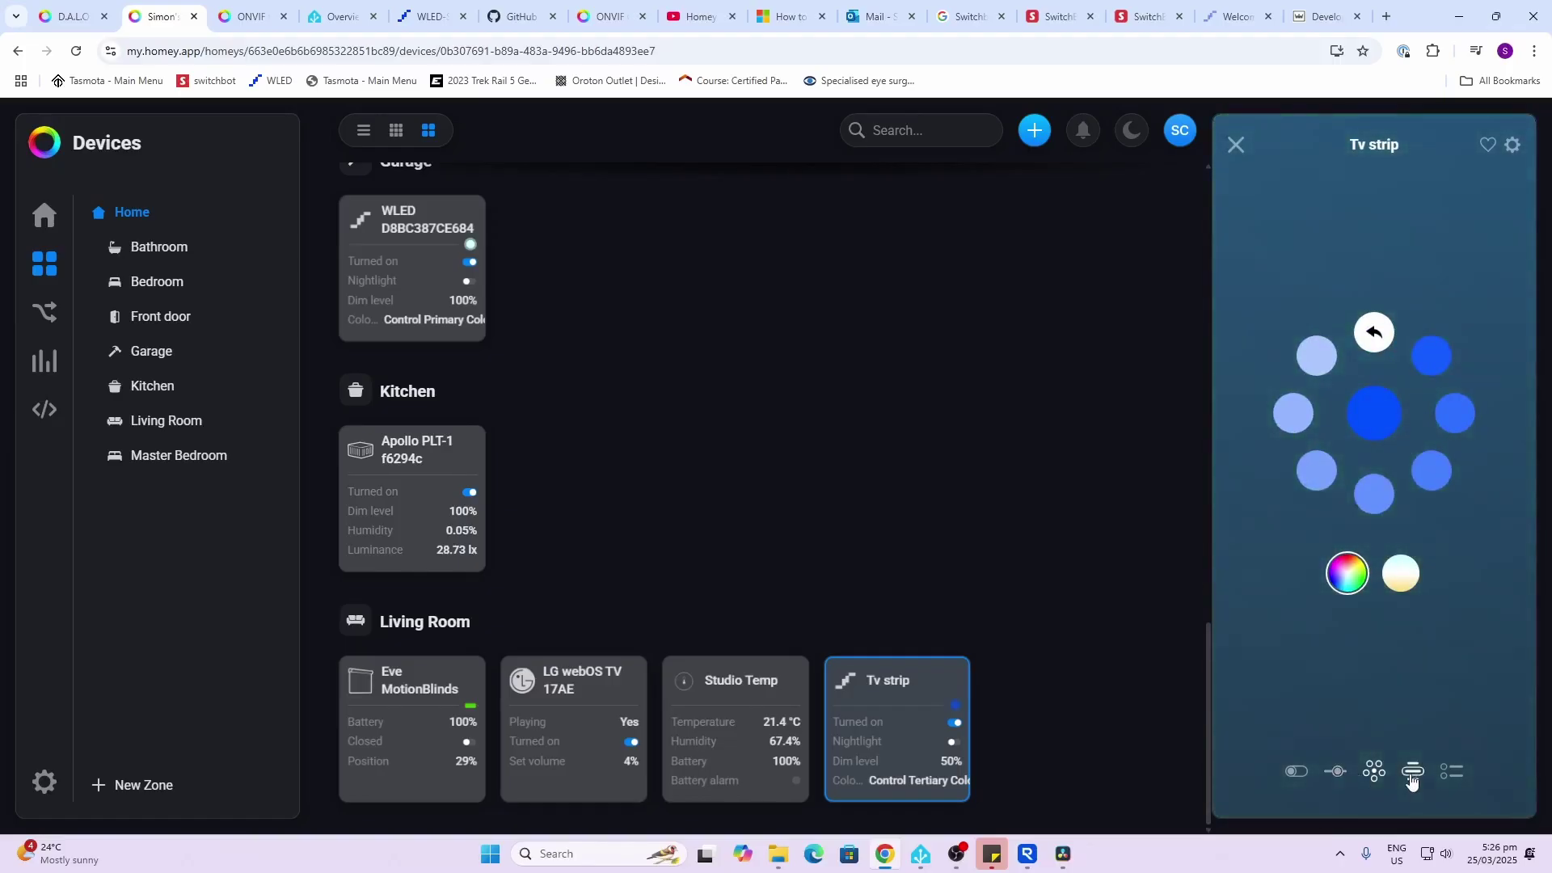
{"action": "left_click", "coordinate": [1356, 414]}
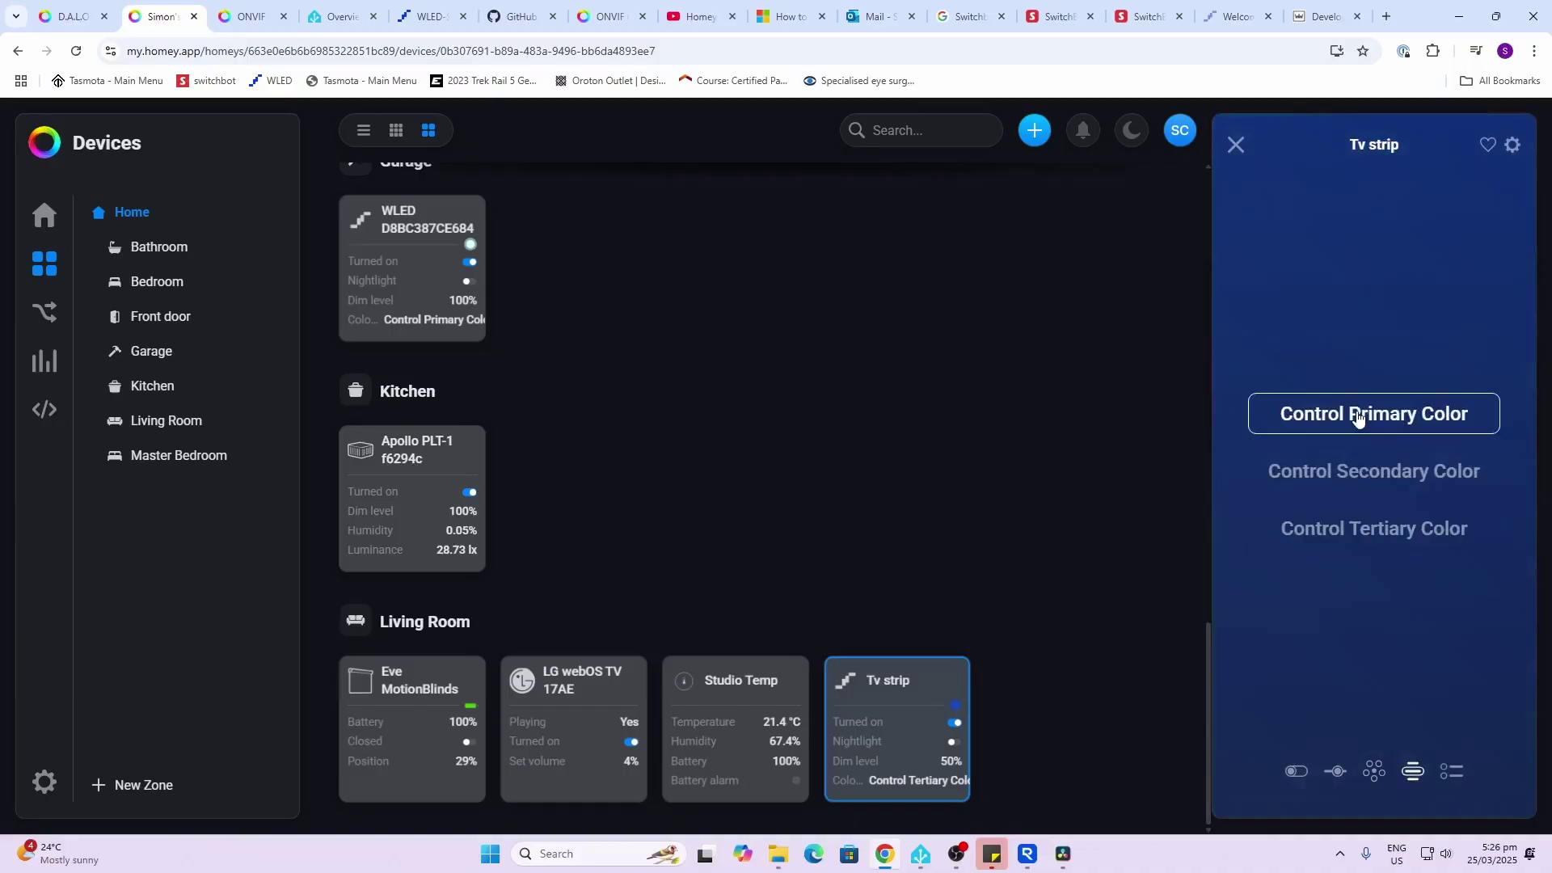
{"action": "left_click", "coordinate": [1355, 484]}
{"action": "left_click", "coordinate": [1355, 534]}
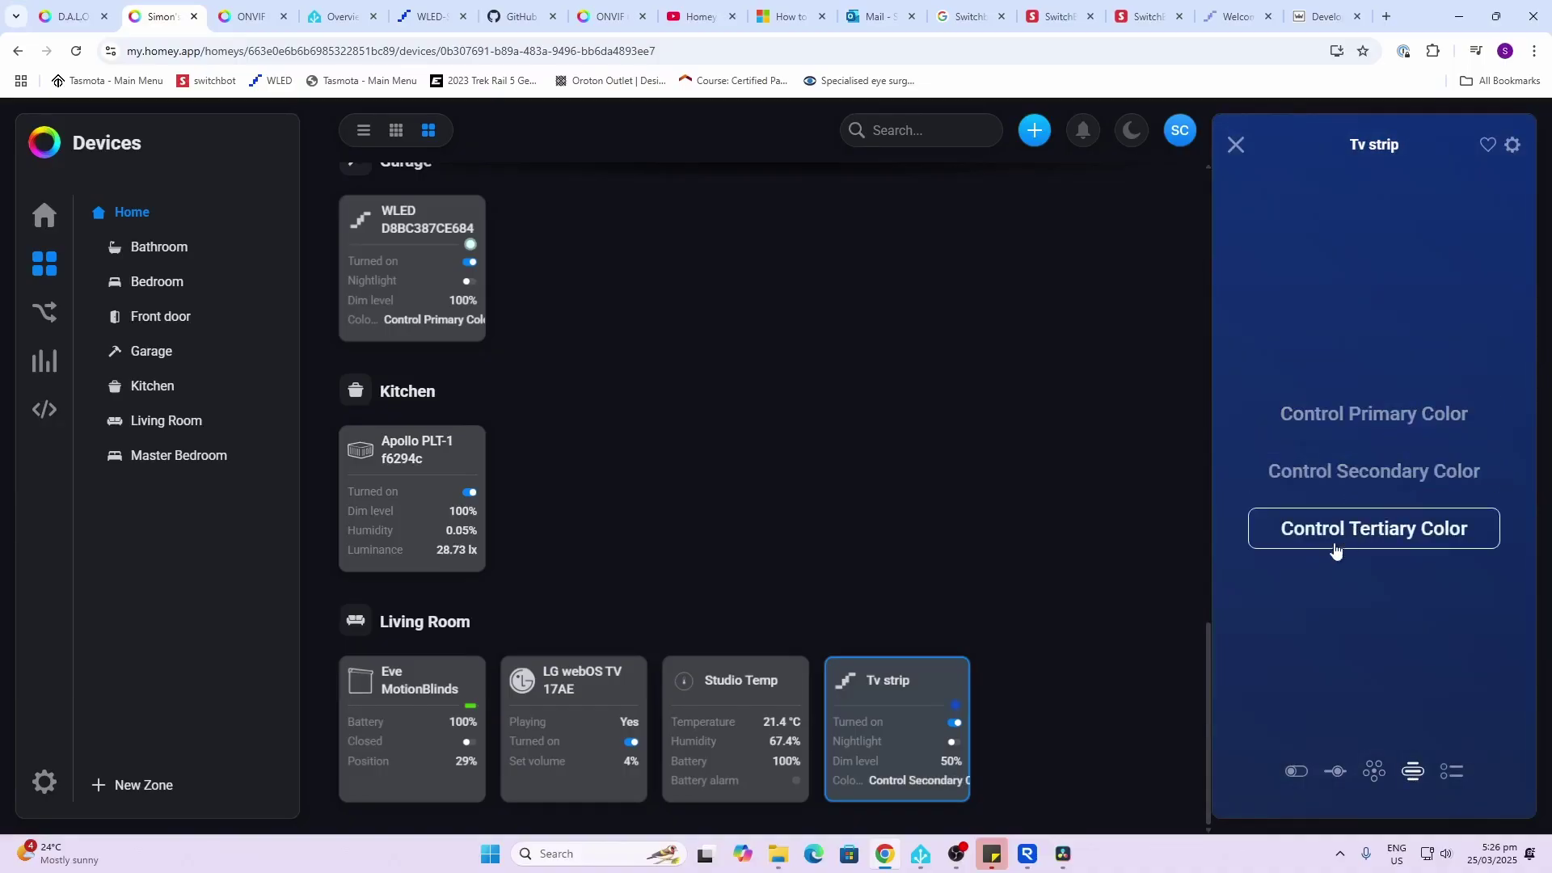
{"action": "left_click", "coordinate": [1513, 146]}
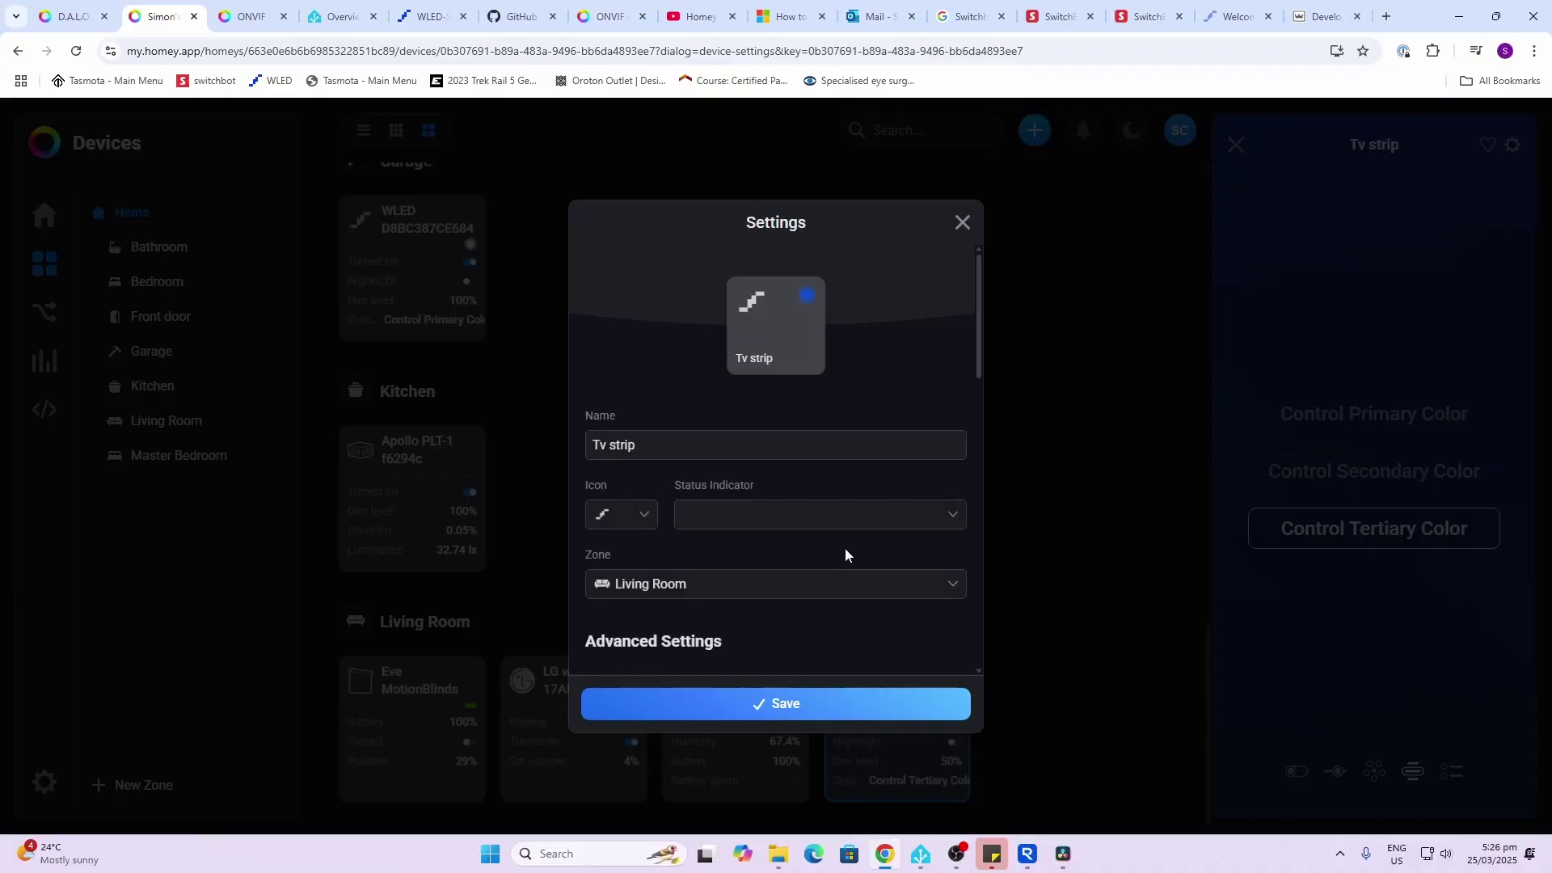
Review the Tv strip settings, keep nightlight Mode on Instant, and save them.
{"action": "scroll", "coordinate": [724, 536], "scroll_direction": "down", "scroll_amount": 1}
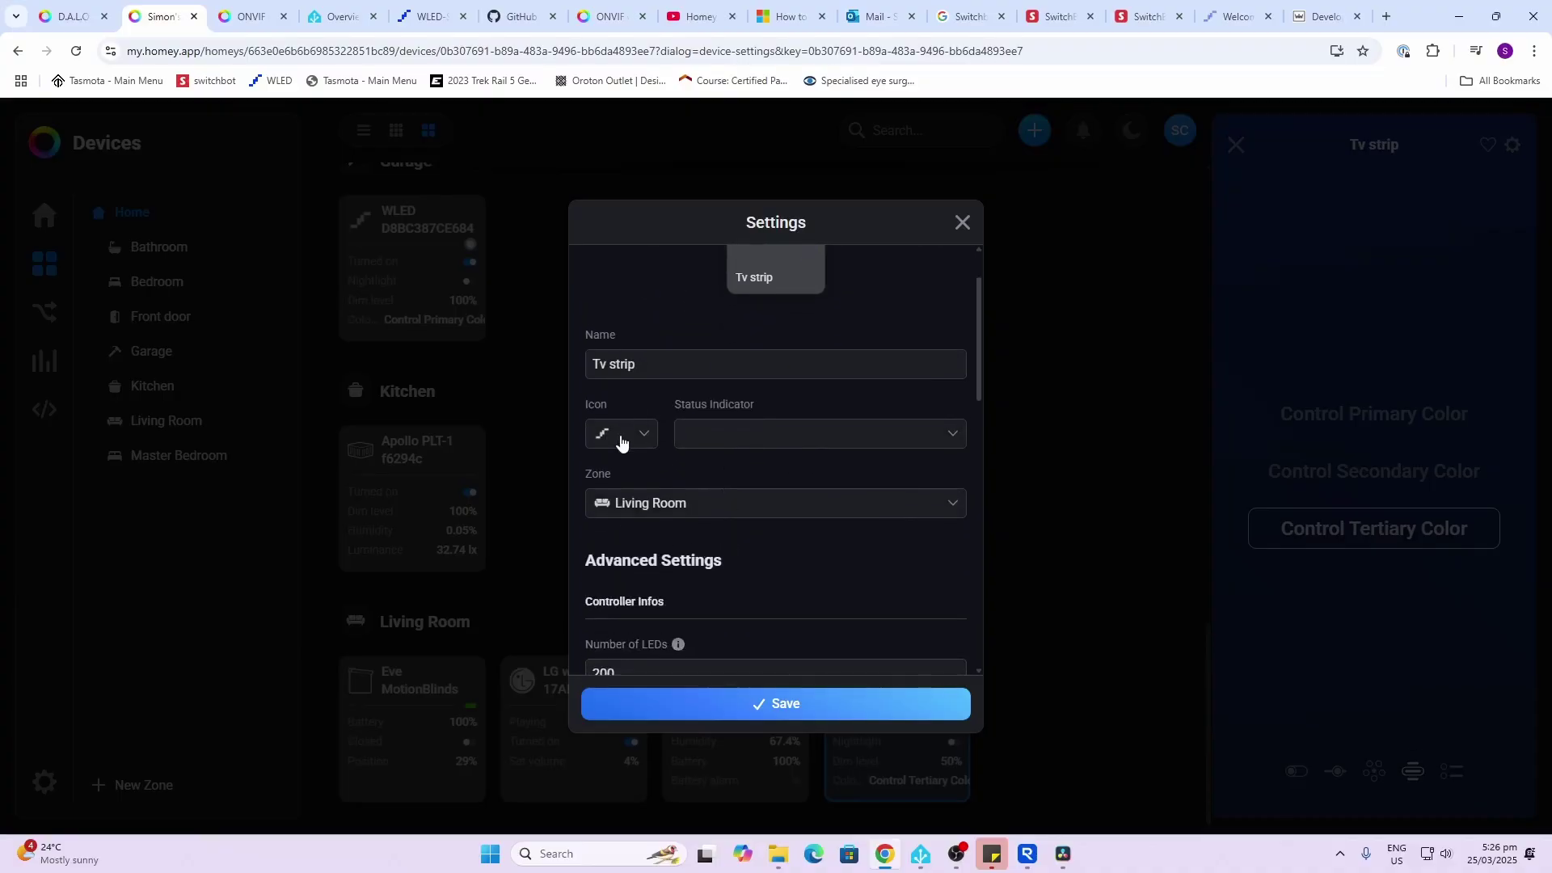
{"action": "scroll", "coordinate": [652, 547], "scroll_direction": "down", "scroll_amount": 2}
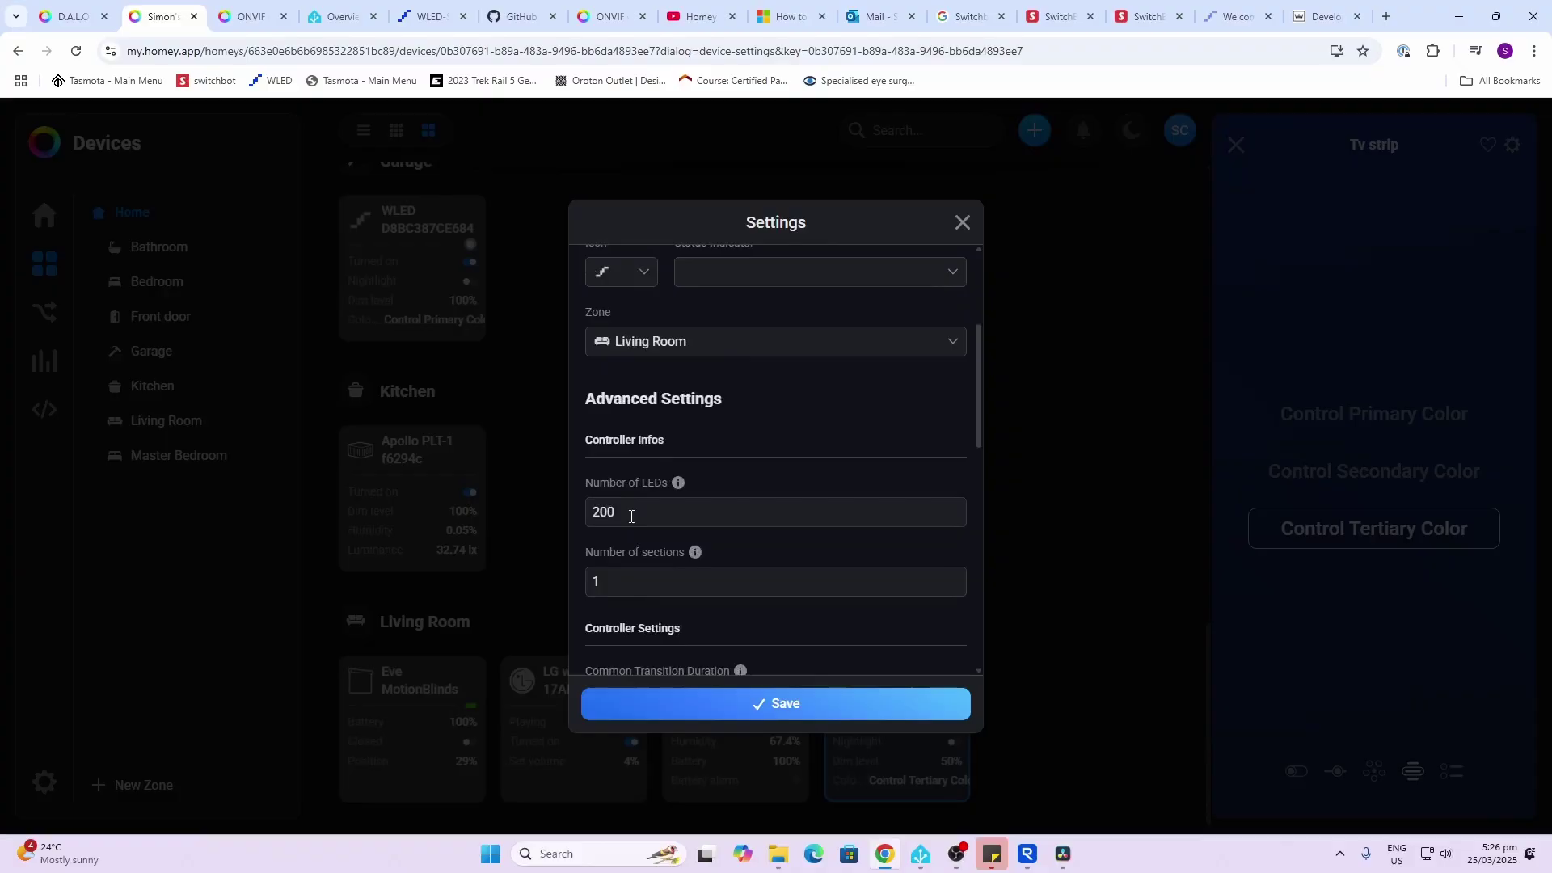
{"action": "scroll", "coordinate": [630, 516], "scroll_direction": "down", "scroll_amount": 2}
{"action": "scroll", "coordinate": [630, 517], "scroll_direction": "down", "scroll_amount": 1}
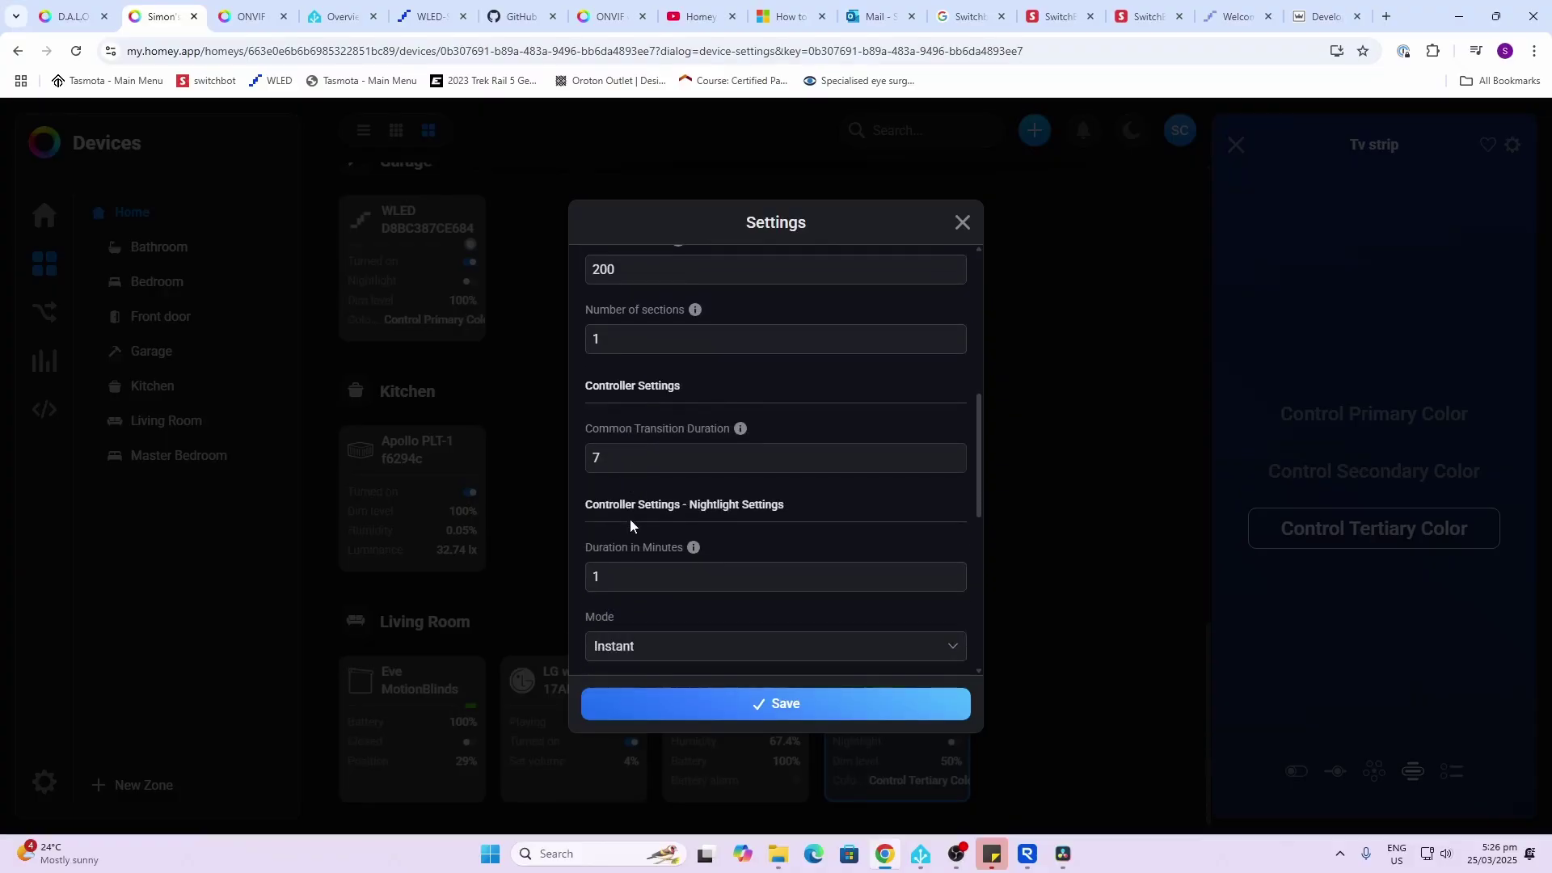
{"action": "scroll", "coordinate": [648, 578], "scroll_direction": "down", "scroll_amount": 1}
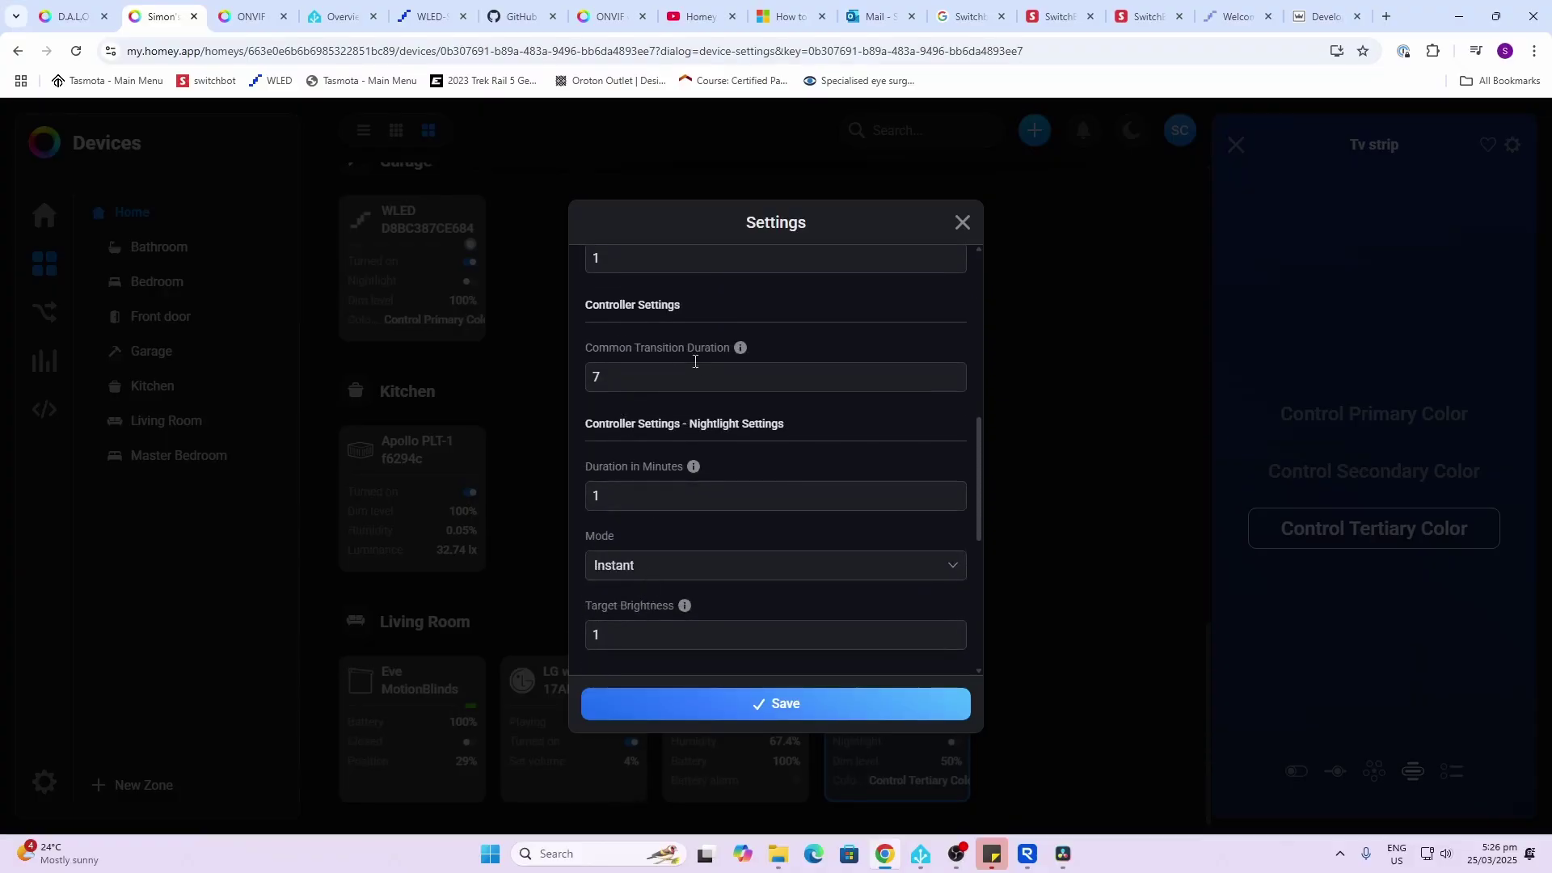
{"action": "scroll", "coordinate": [647, 554], "scroll_direction": "down", "scroll_amount": 2}
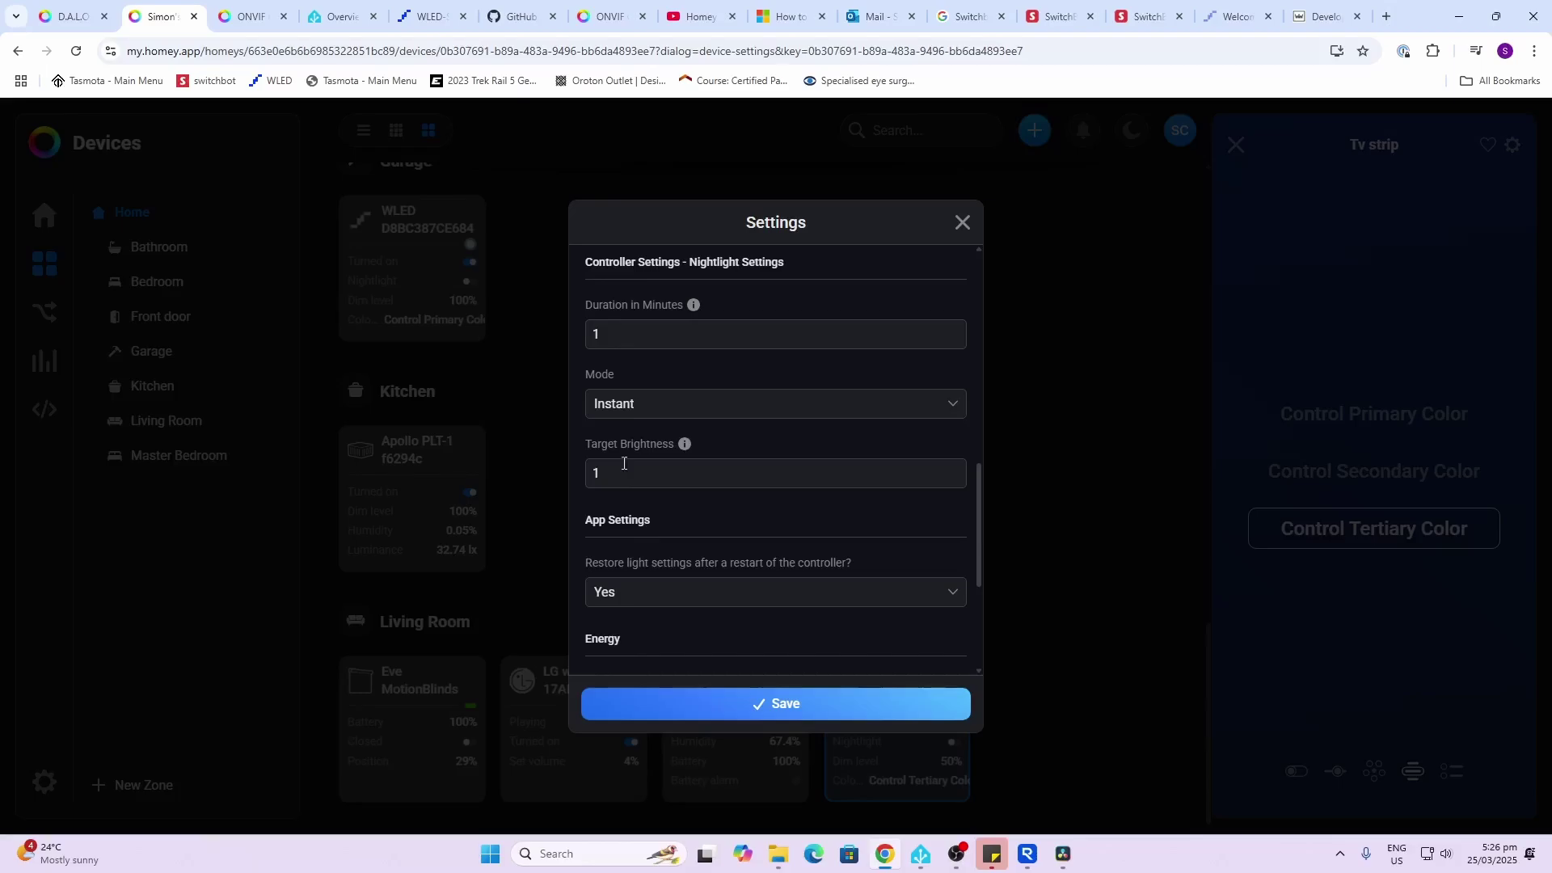
{"action": "left_click", "coordinate": [628, 404]}
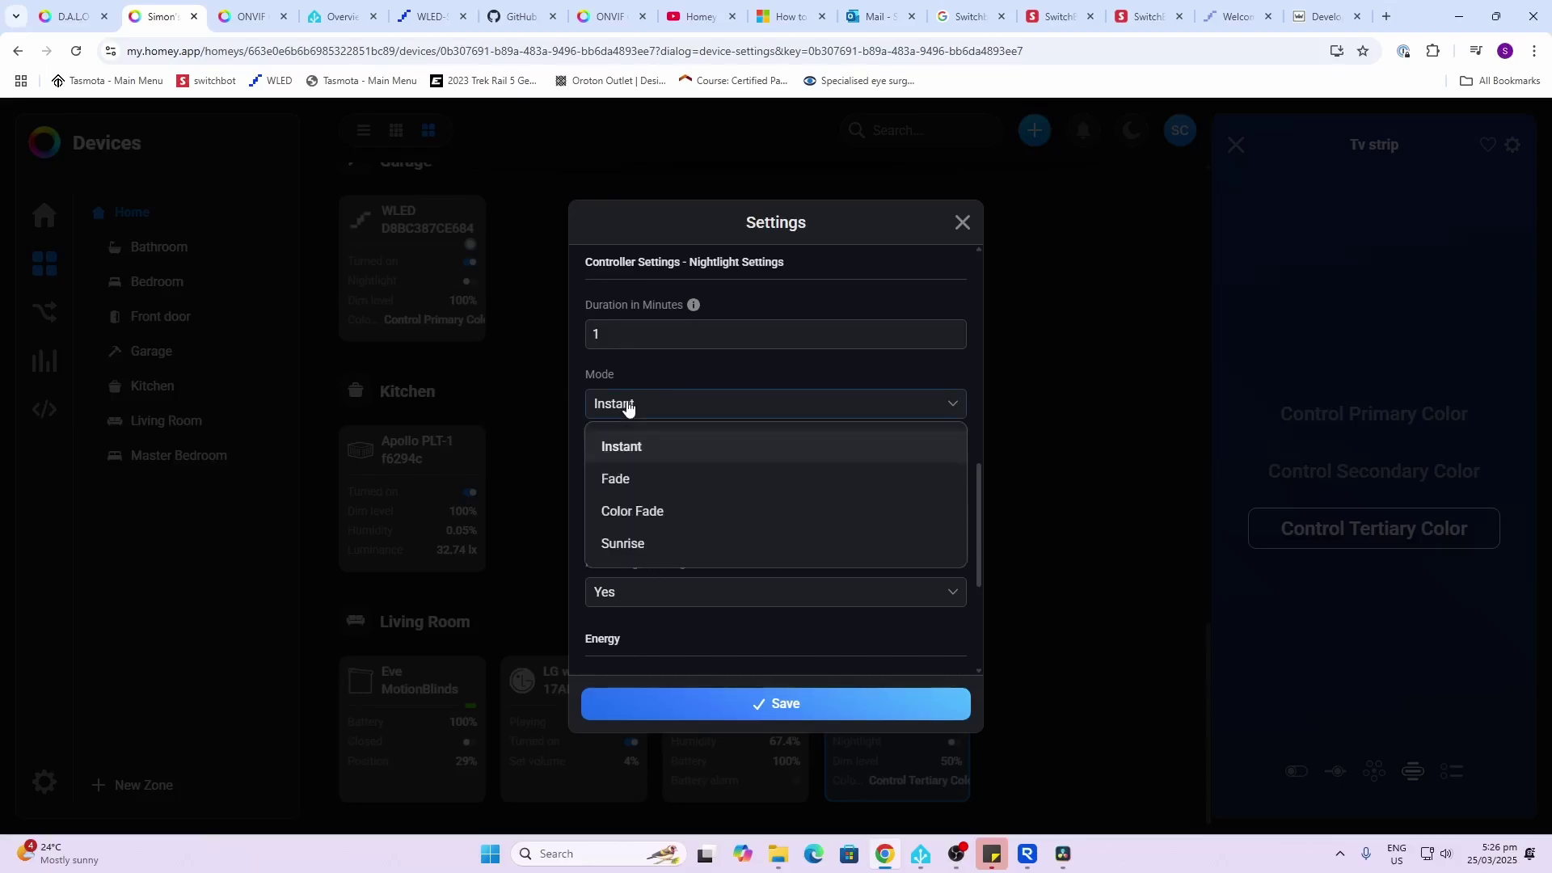
{"action": "left_click", "coordinate": [655, 364]}
{"action": "scroll", "coordinate": [705, 616], "scroll_direction": "down", "scroll_amount": 3}
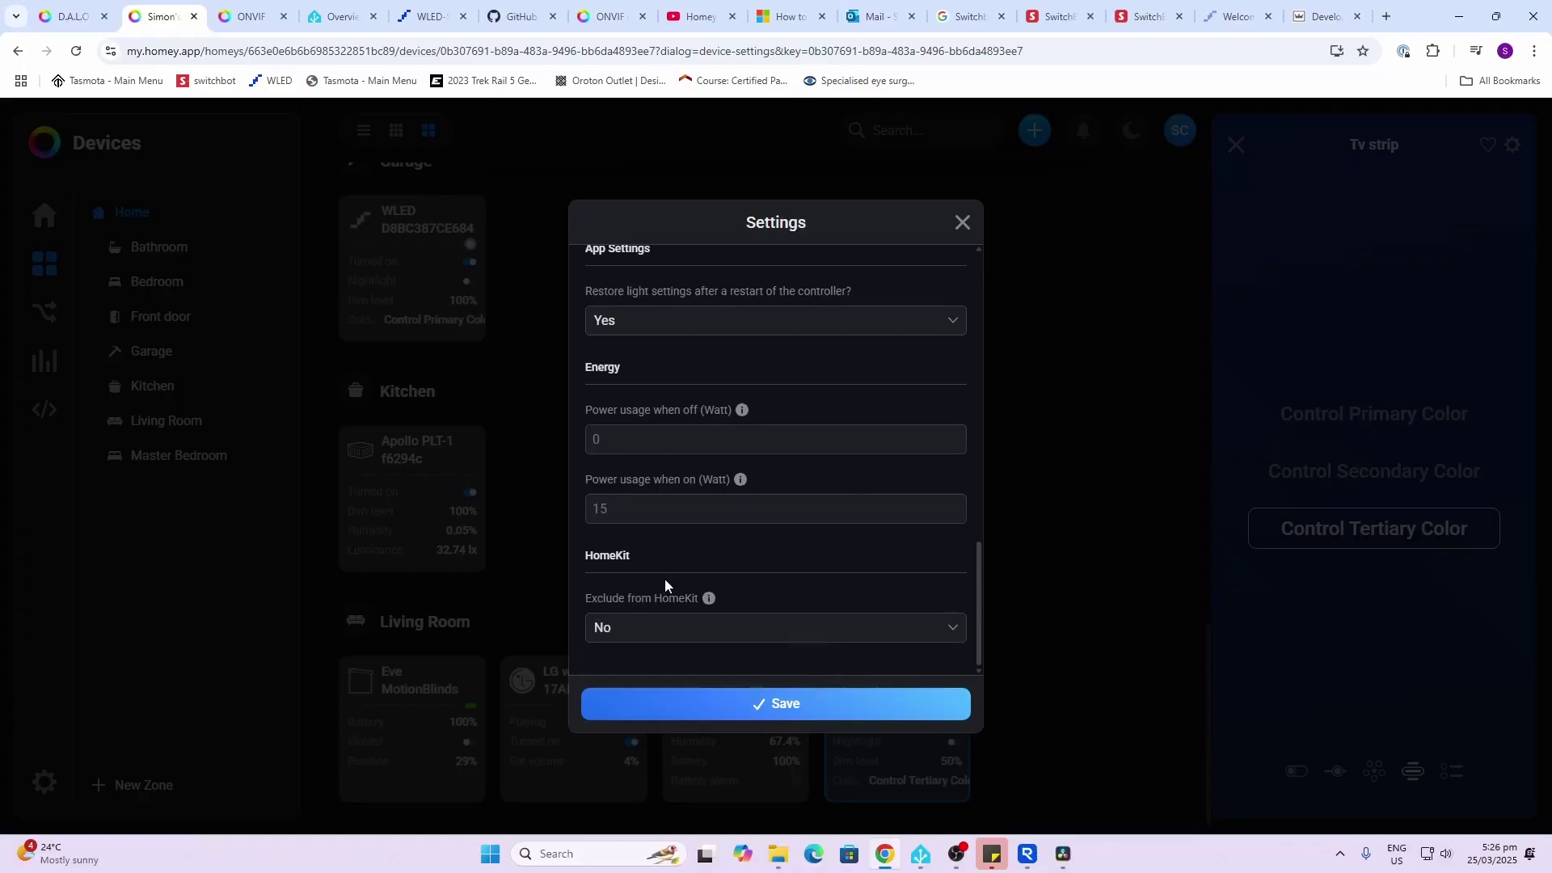
{"action": "left_click", "coordinate": [764, 703]}
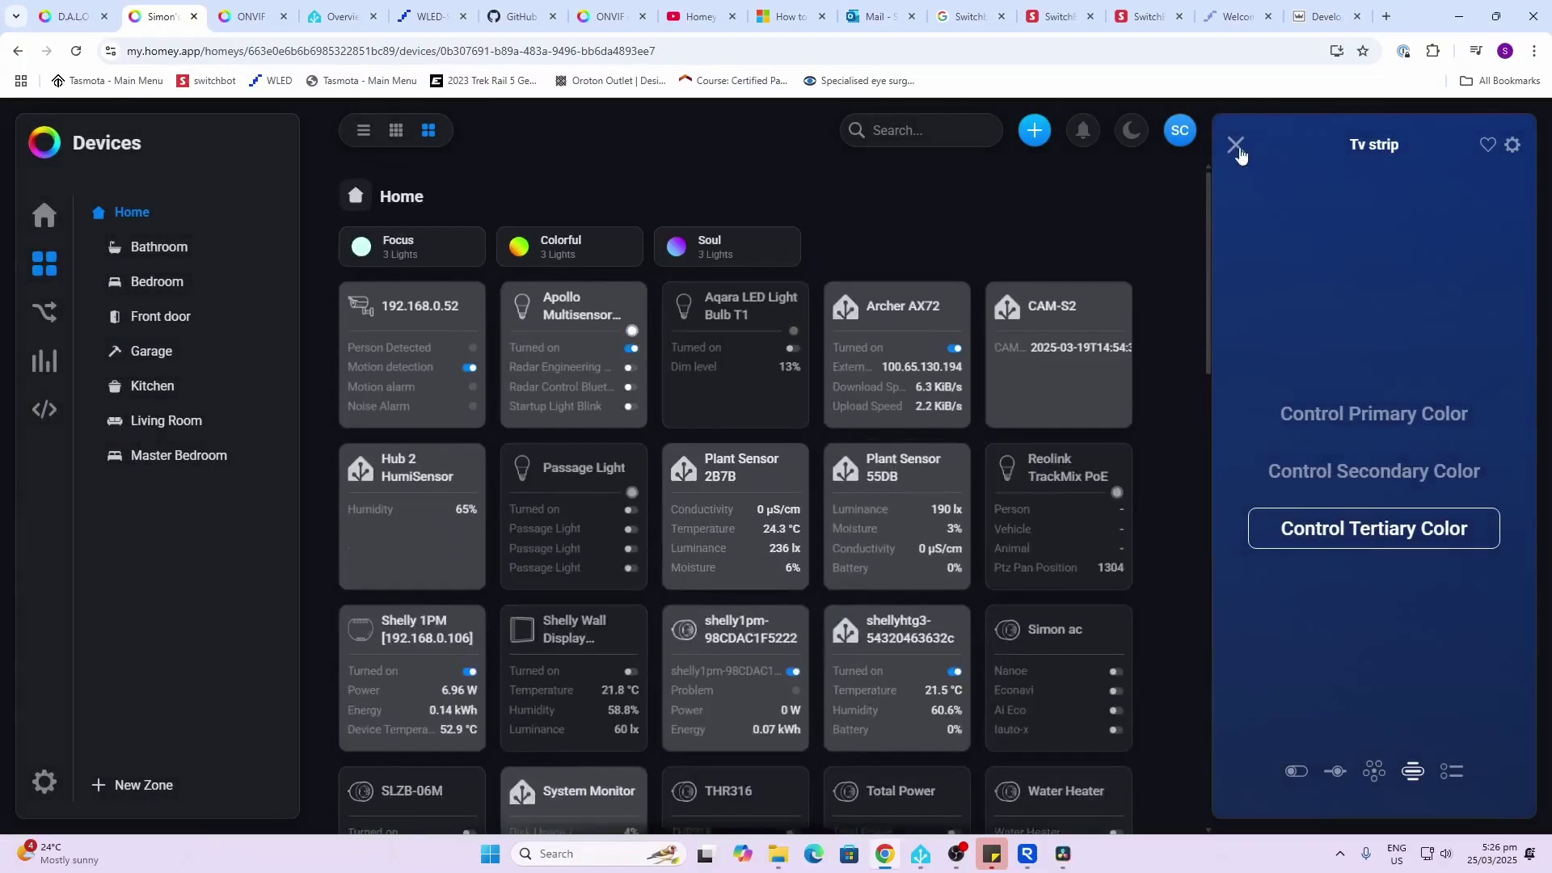
{"action": "left_click", "coordinate": [1236, 145]}
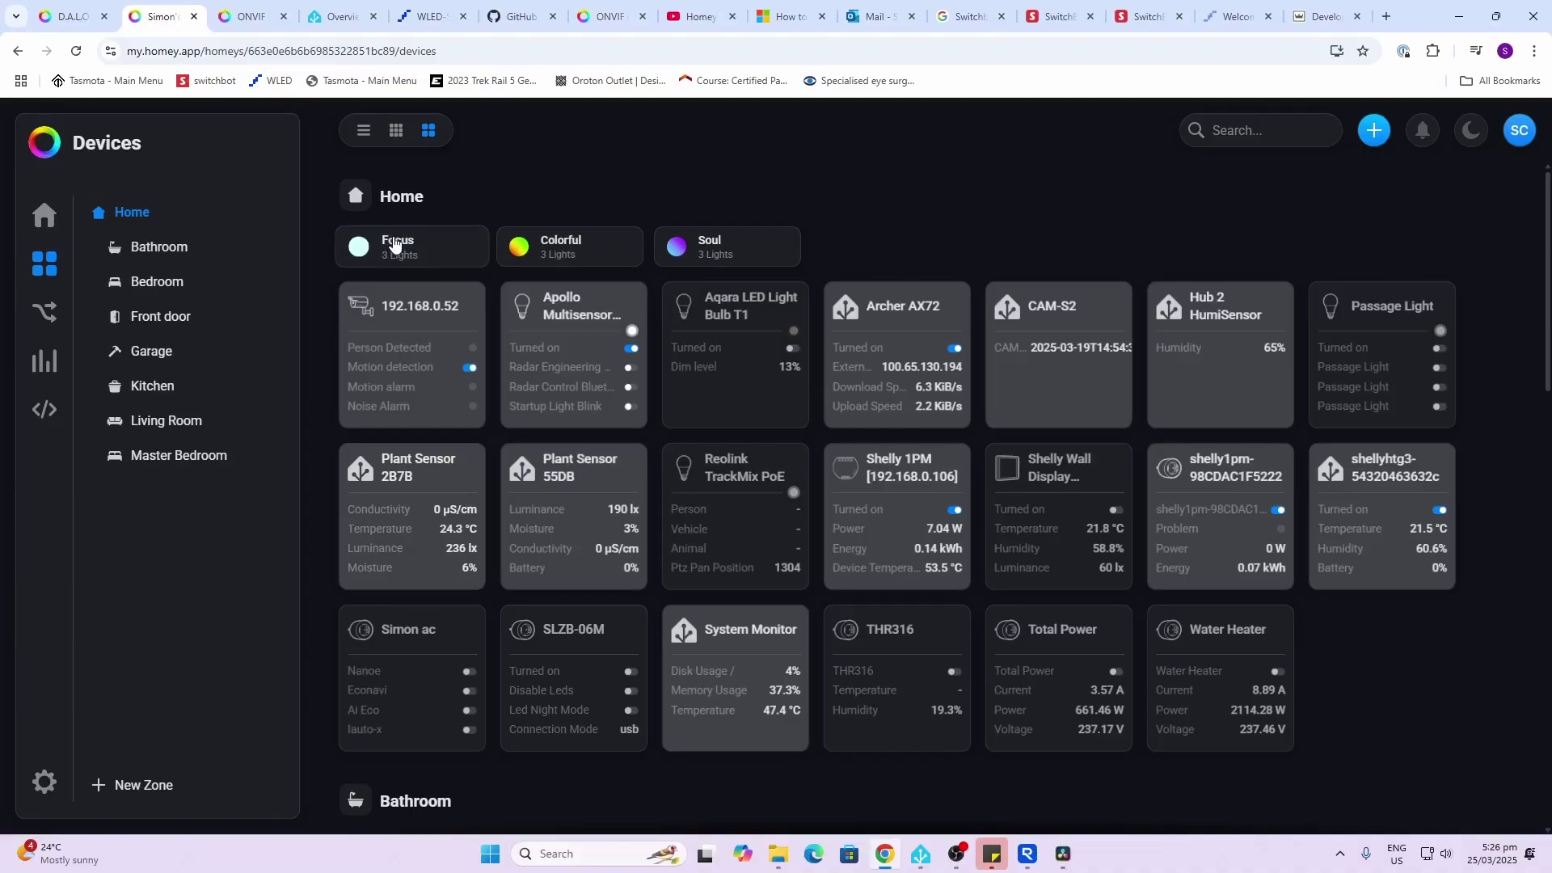
{"action": "left_click", "coordinate": [399, 243]}
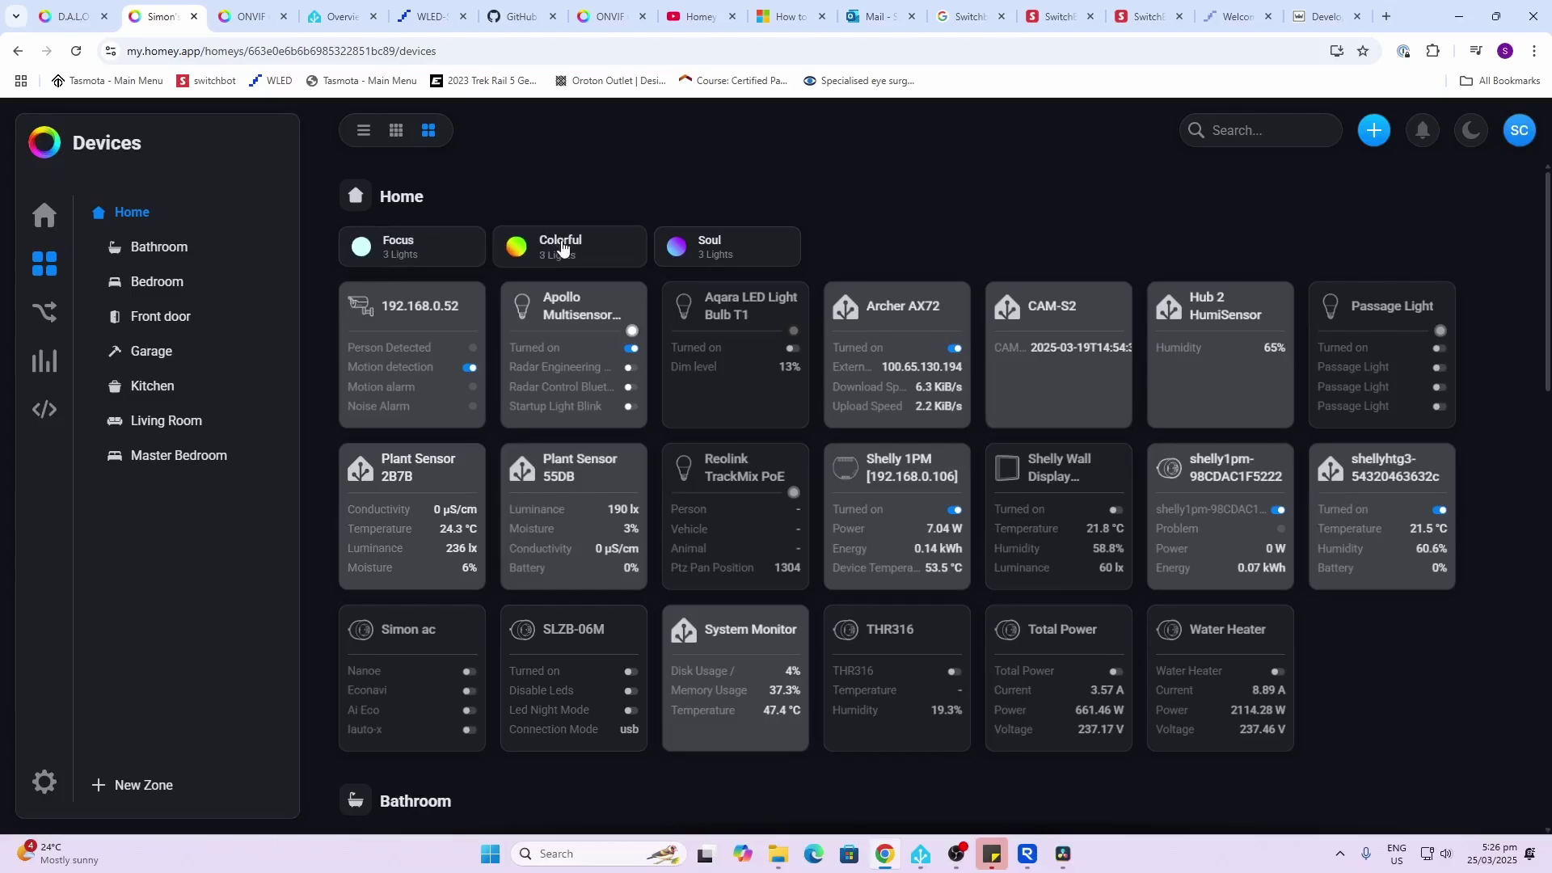
{"action": "left_click", "coordinate": [393, 248]}
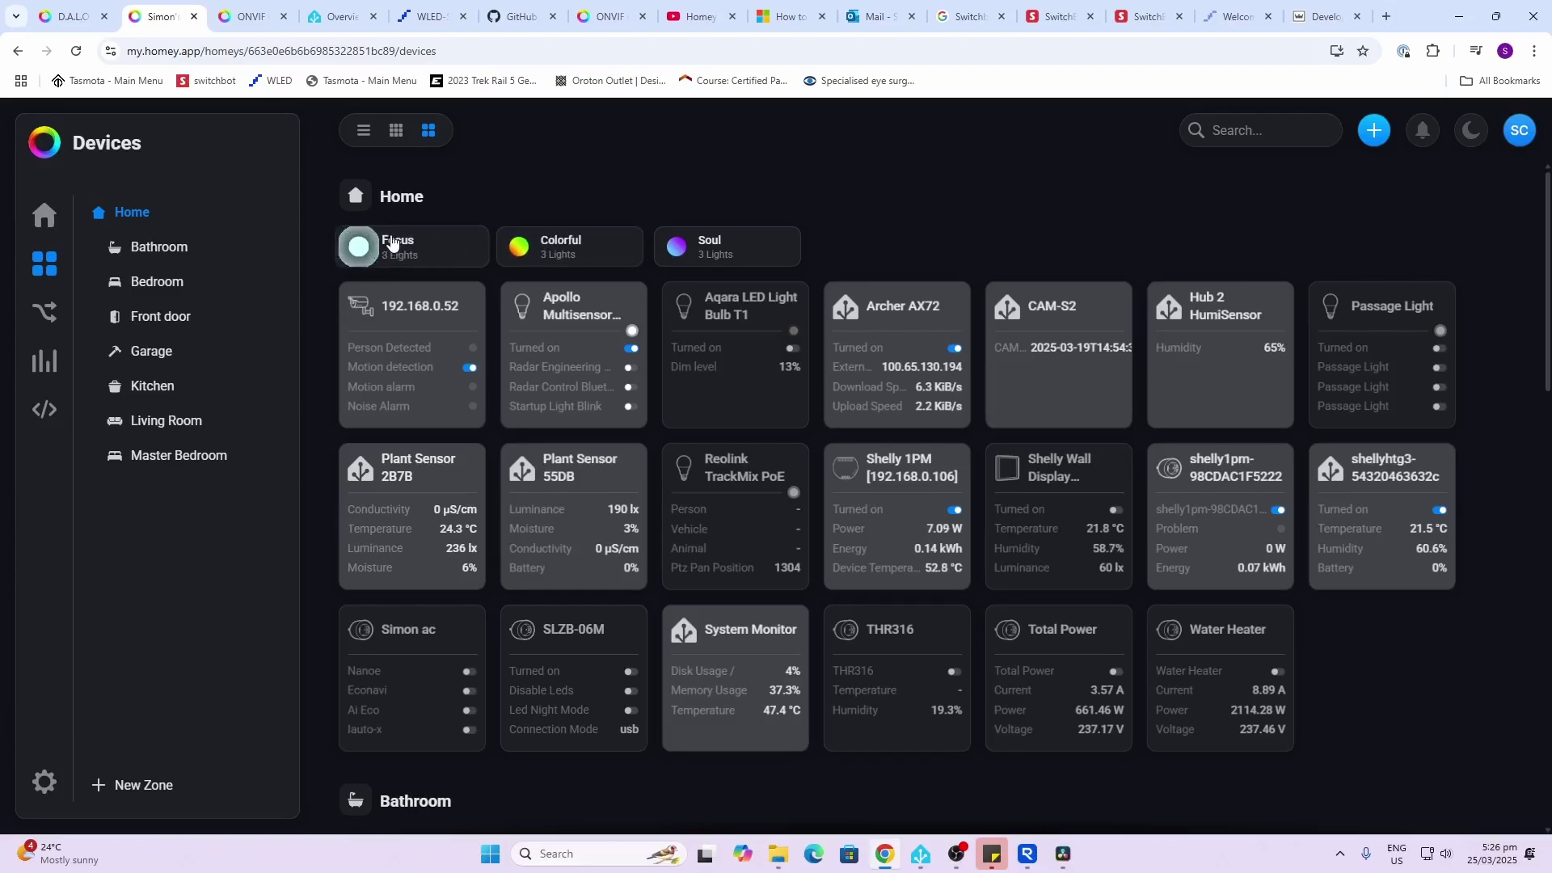
{"action": "scroll", "coordinate": [396, 247], "scroll_direction": "down", "scroll_amount": 13}
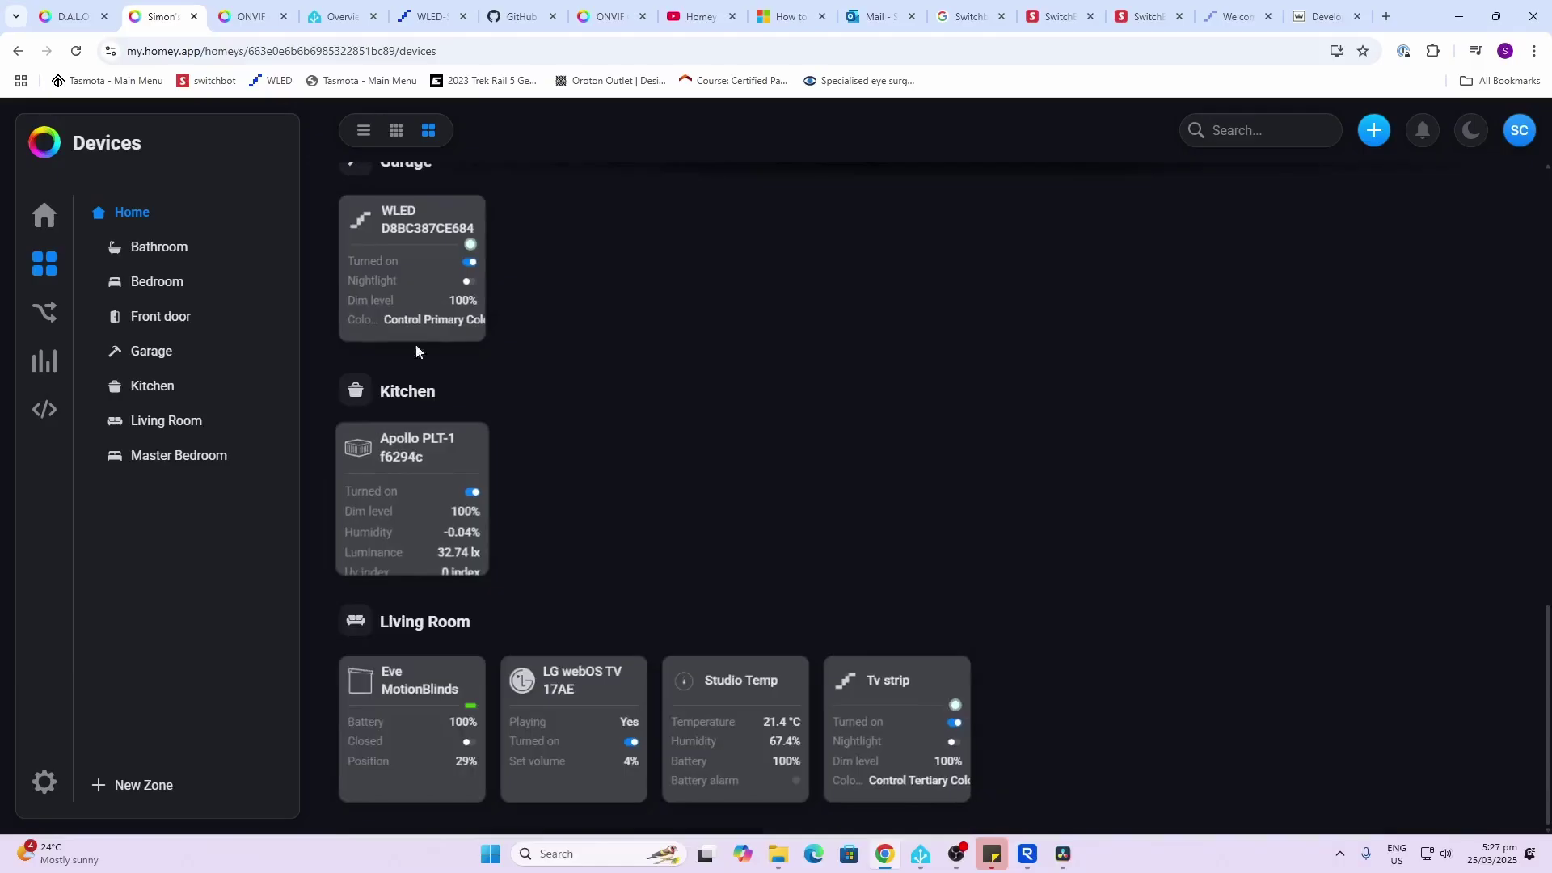
{"action": "scroll", "coordinate": [647, 406], "scroll_direction": "up", "scroll_amount": 13}
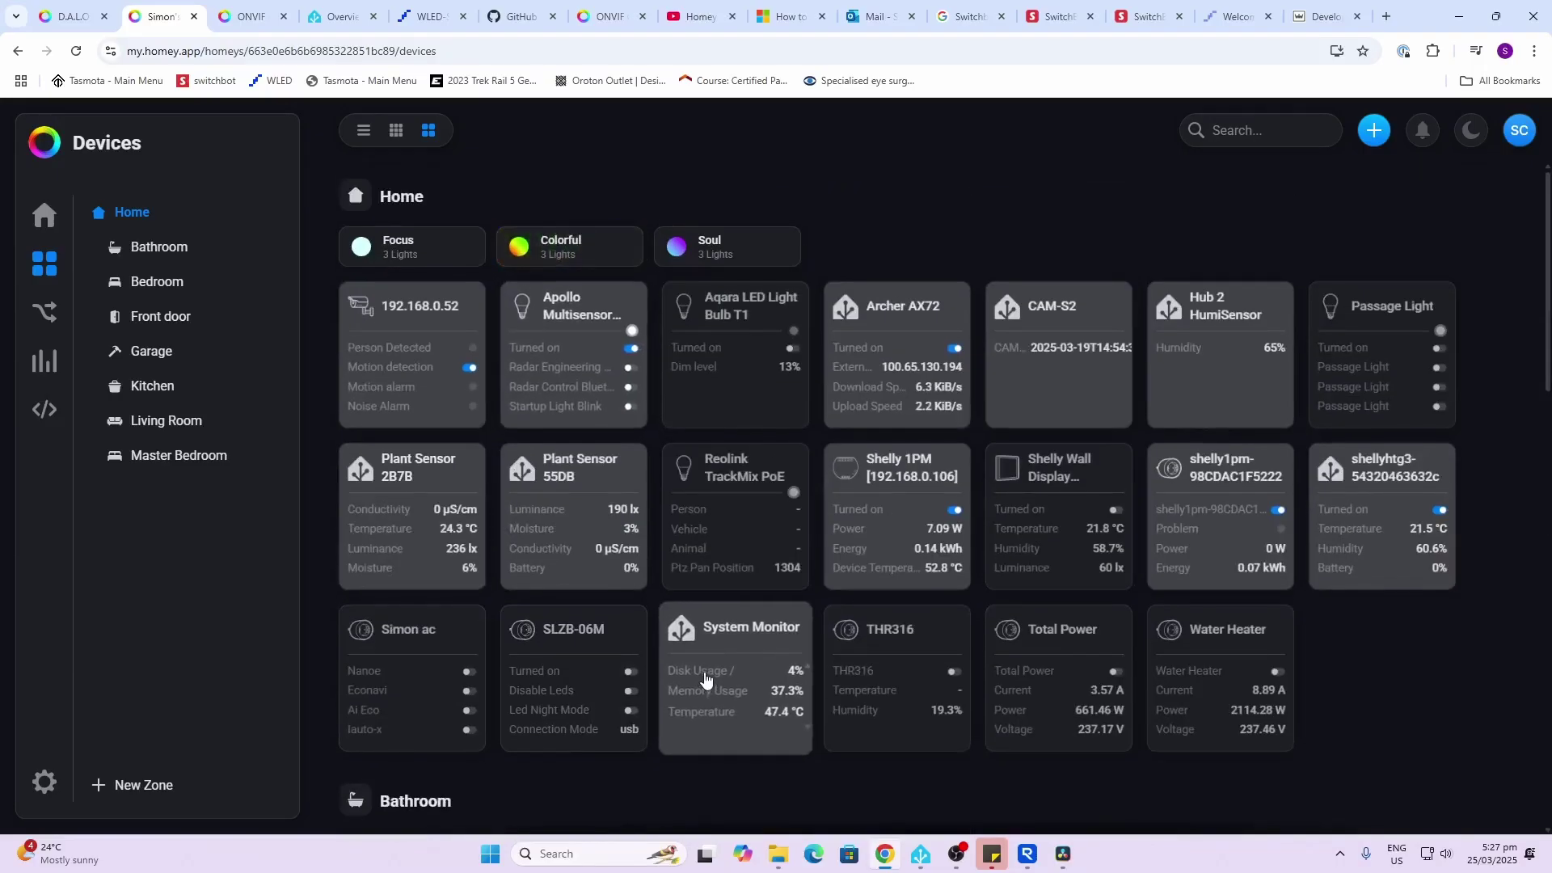
{"action": "scroll", "coordinate": [703, 679], "scroll_direction": "down", "scroll_amount": 13}
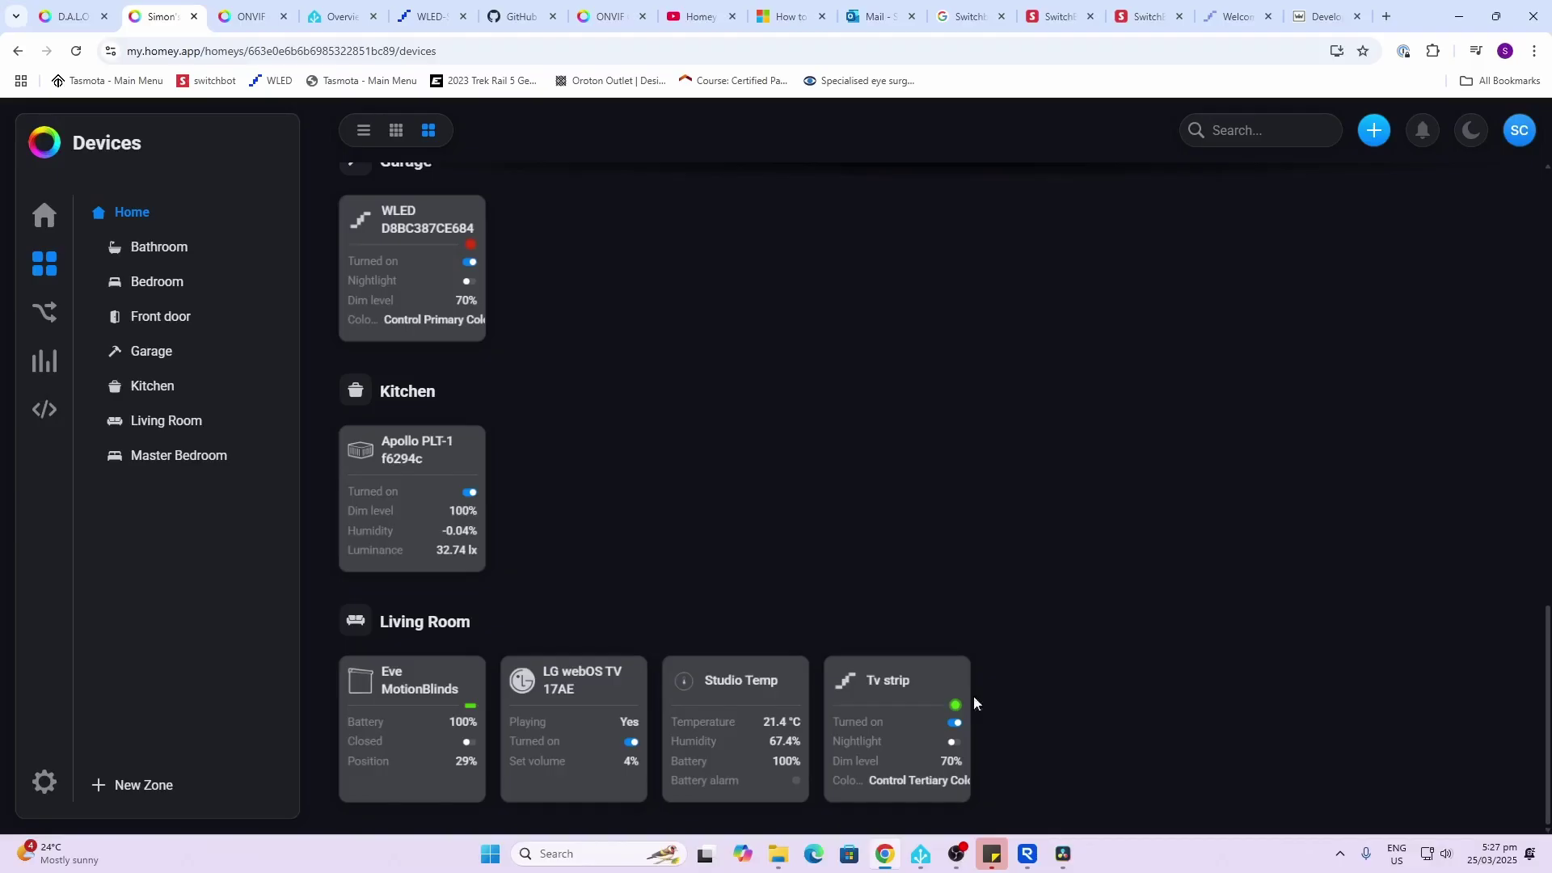
{"action": "scroll", "coordinate": [710, 439], "scroll_direction": "up", "scroll_amount": 8}
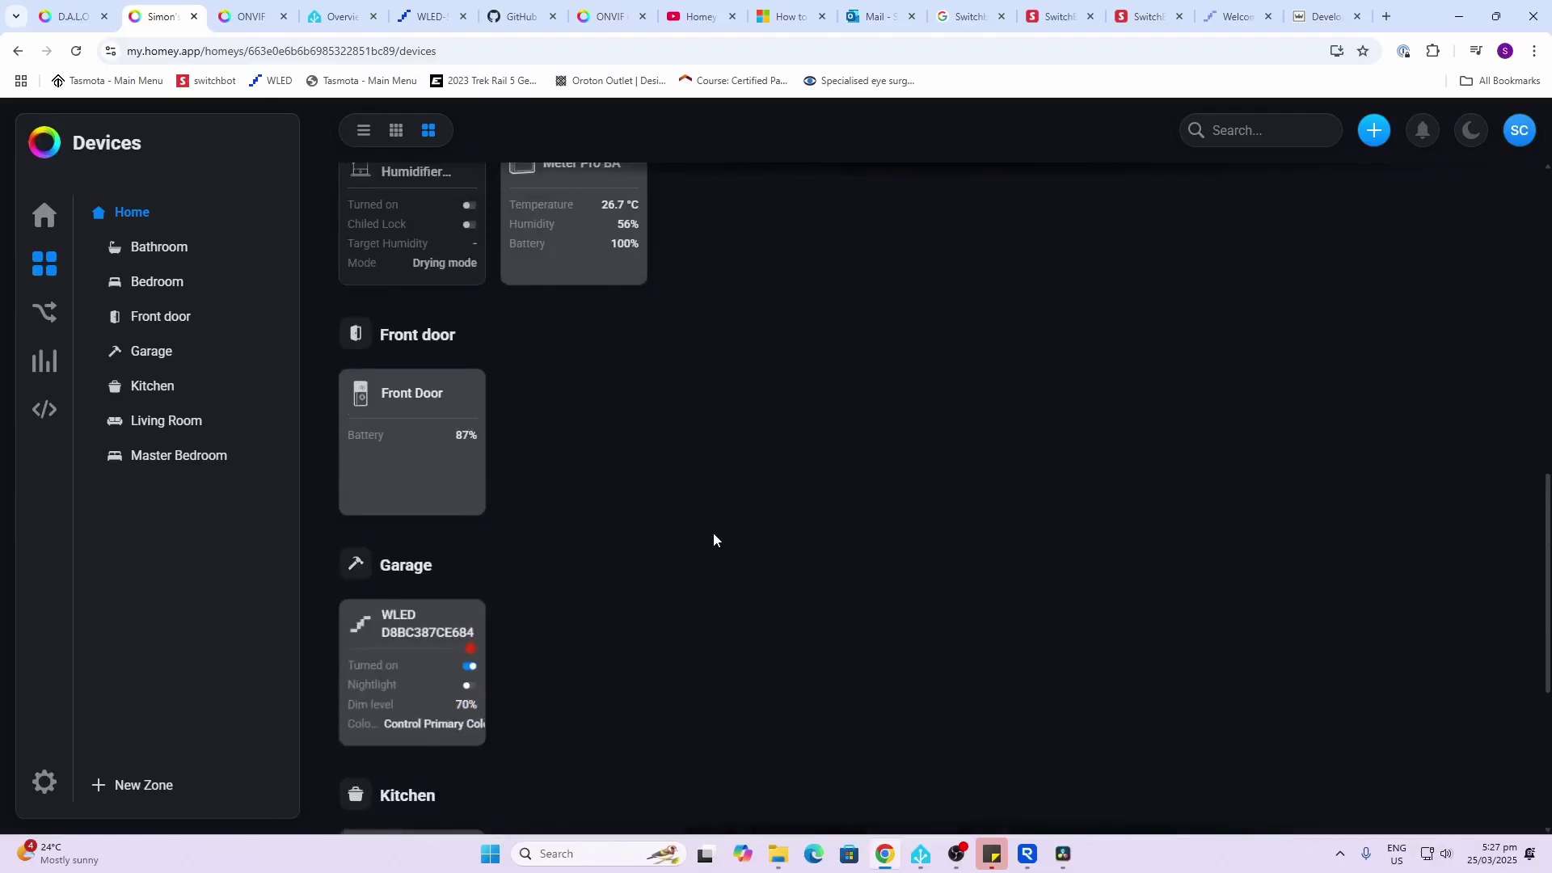
{"action": "scroll", "coordinate": [800, 544], "scroll_direction": "up", "scroll_amount": 6}
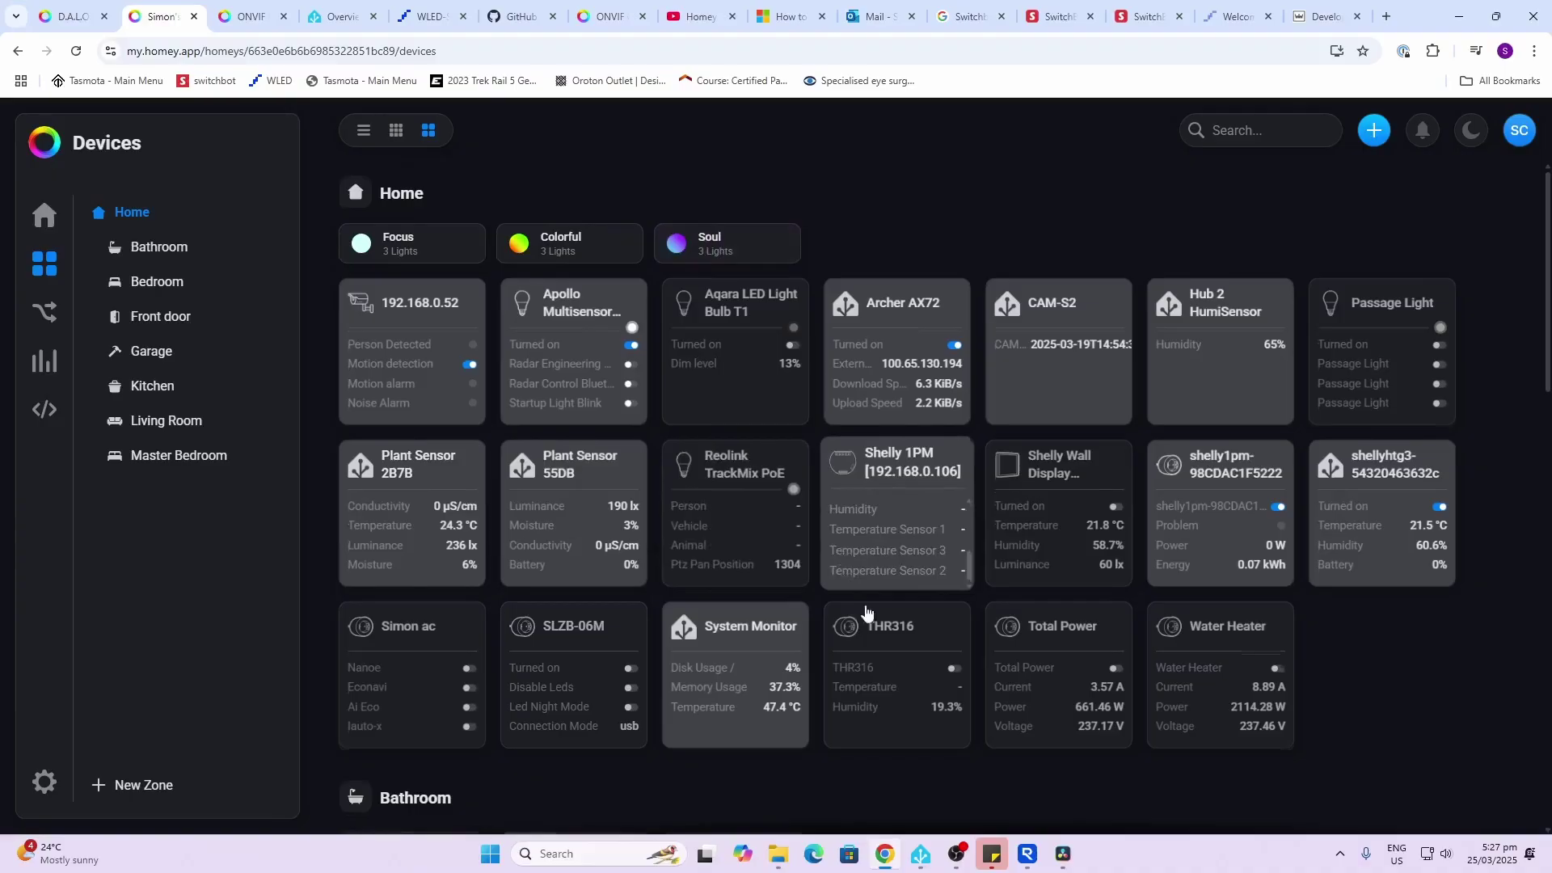
{"action": "scroll", "coordinate": [849, 556], "scroll_direction": "down", "scroll_amount": 14}
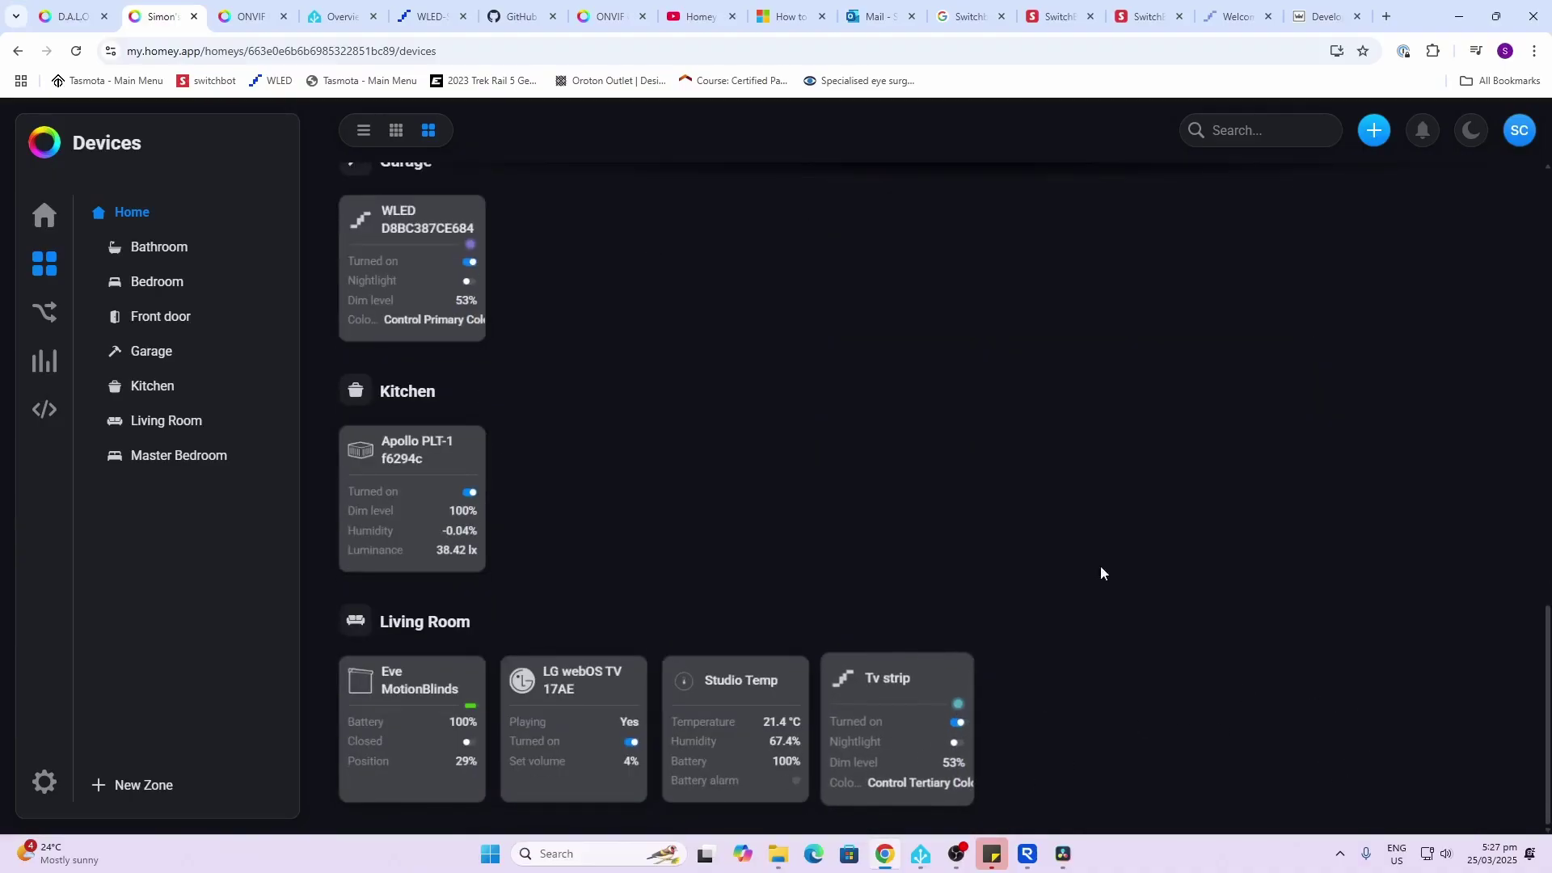
{"action": "scroll", "coordinate": [1129, 498], "scroll_direction": "up", "scroll_amount": 1}
{"action": "scroll", "coordinate": [540, 388], "scroll_direction": "up", "scroll_amount": 11}
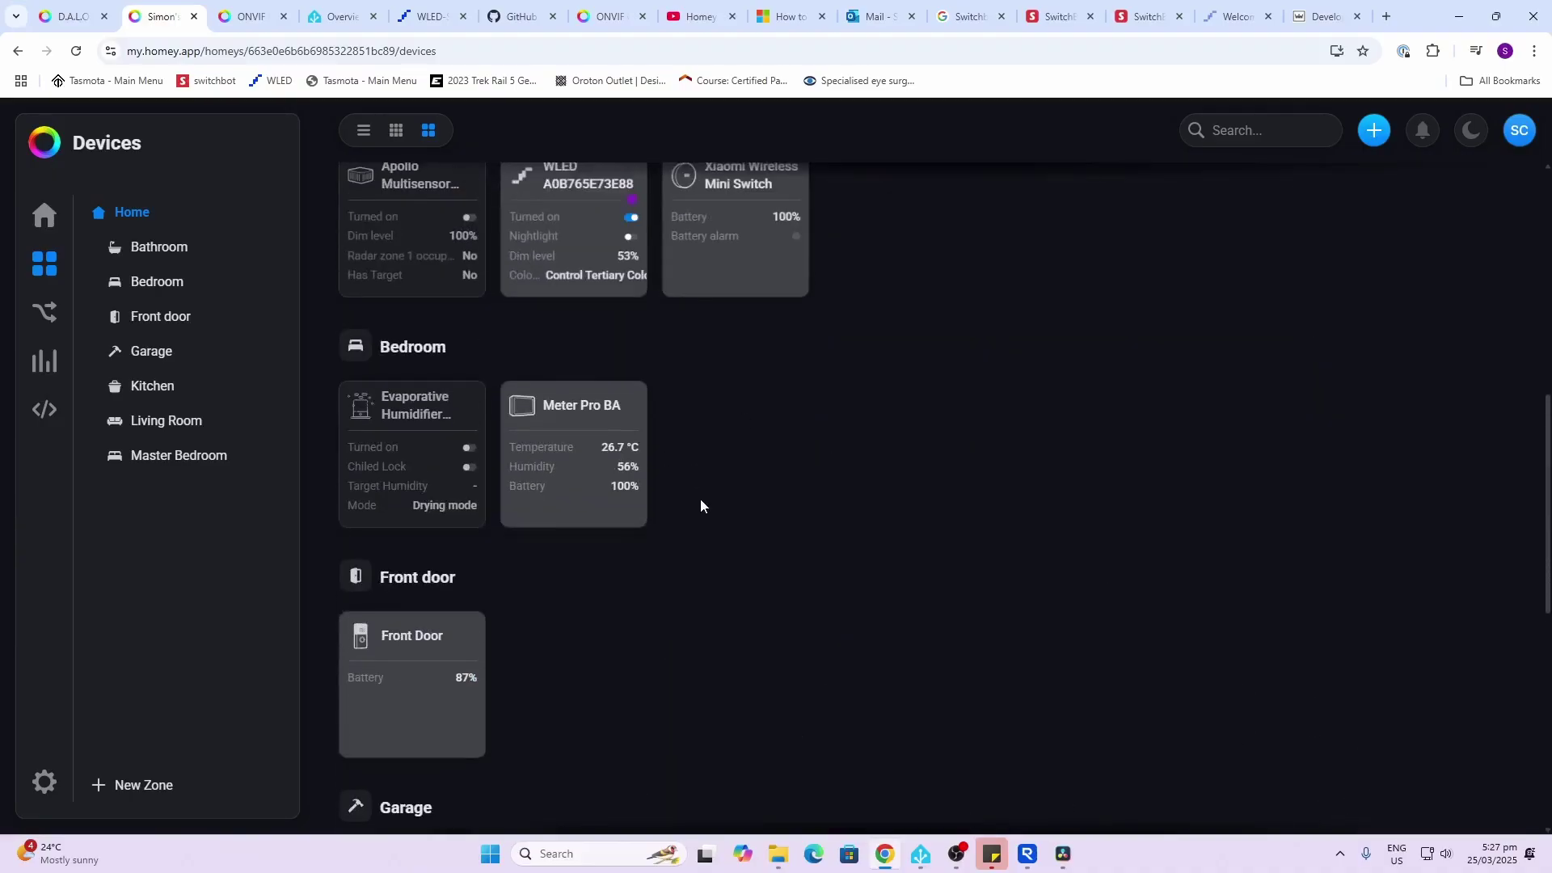
{"action": "scroll", "coordinate": [1051, 647], "scroll_direction": "up", "scroll_amount": 4}
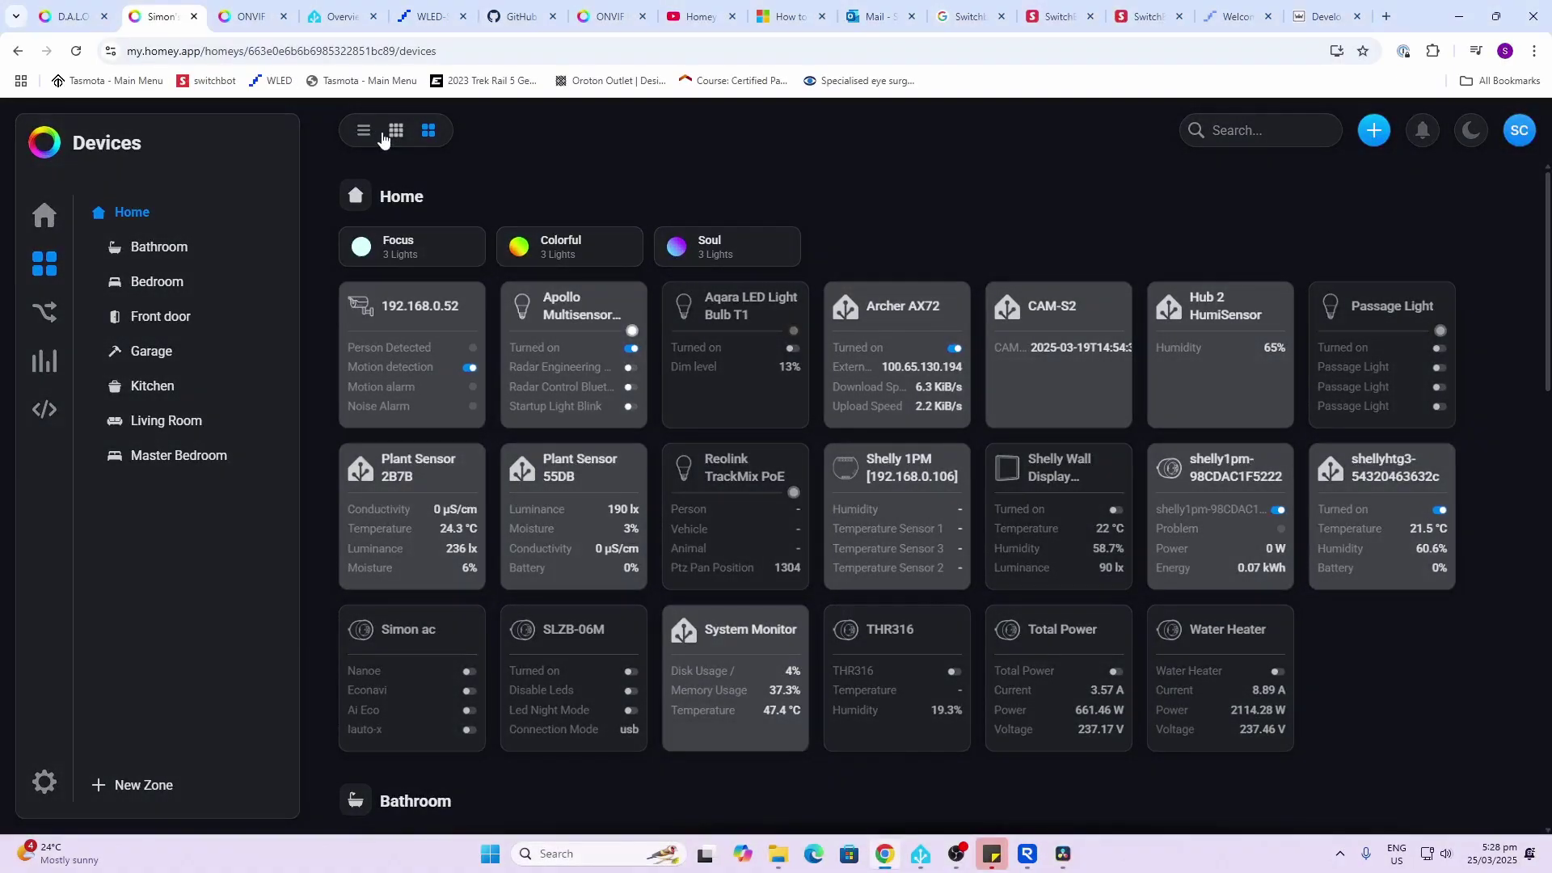
Browse the ONVIF Camera app page's description, supported devices and Flow cards, ending at the top.
{"action": "left_click", "coordinate": [249, 19]}
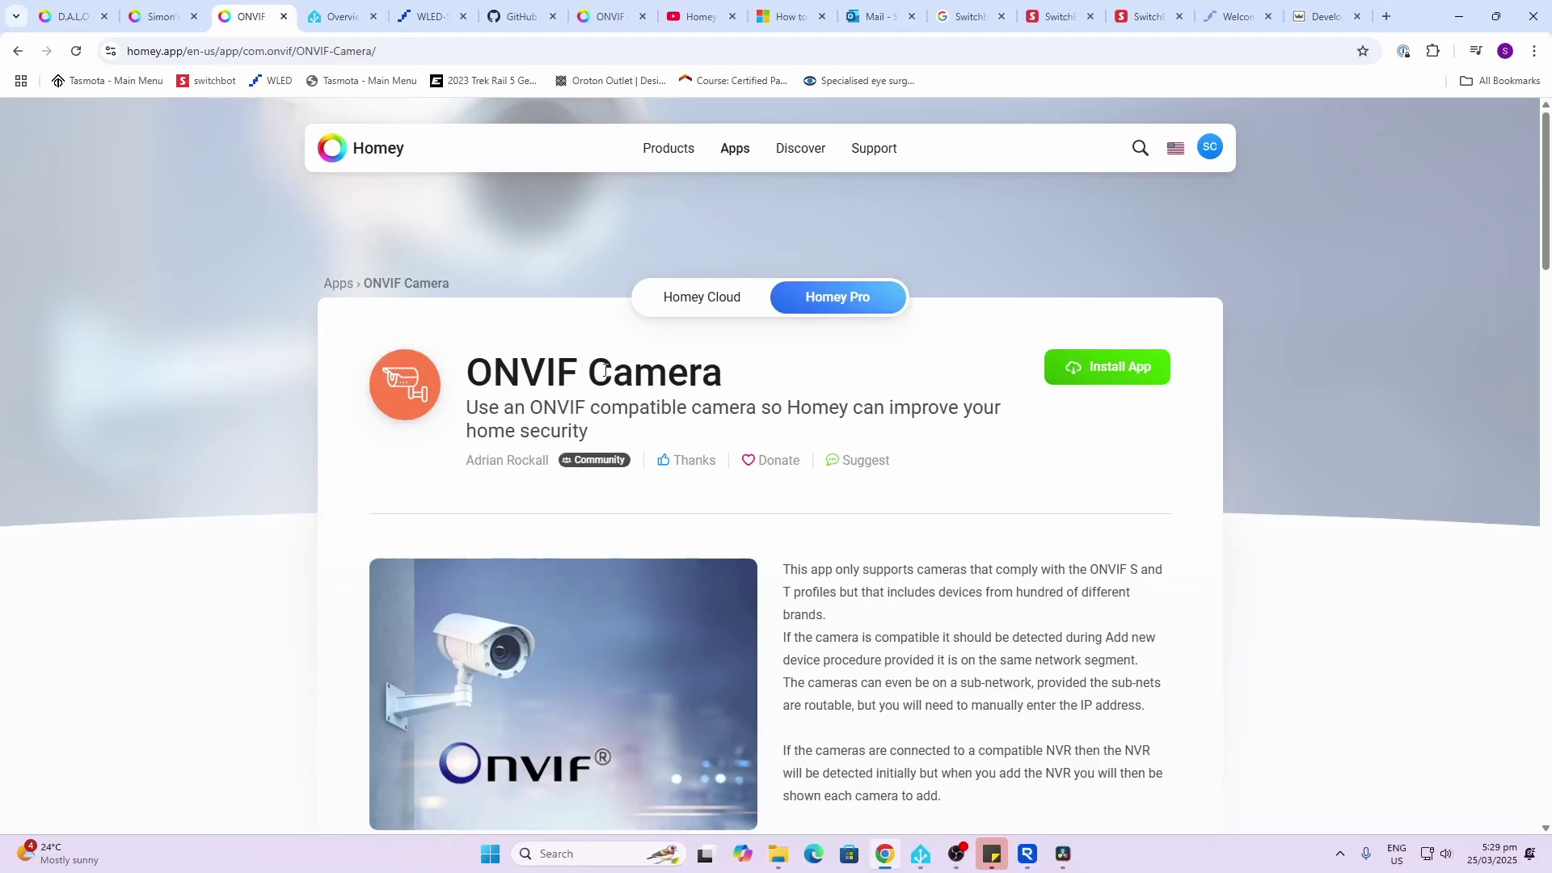
{"action": "scroll", "coordinate": [838, 559], "scroll_direction": "down", "scroll_amount": 4}
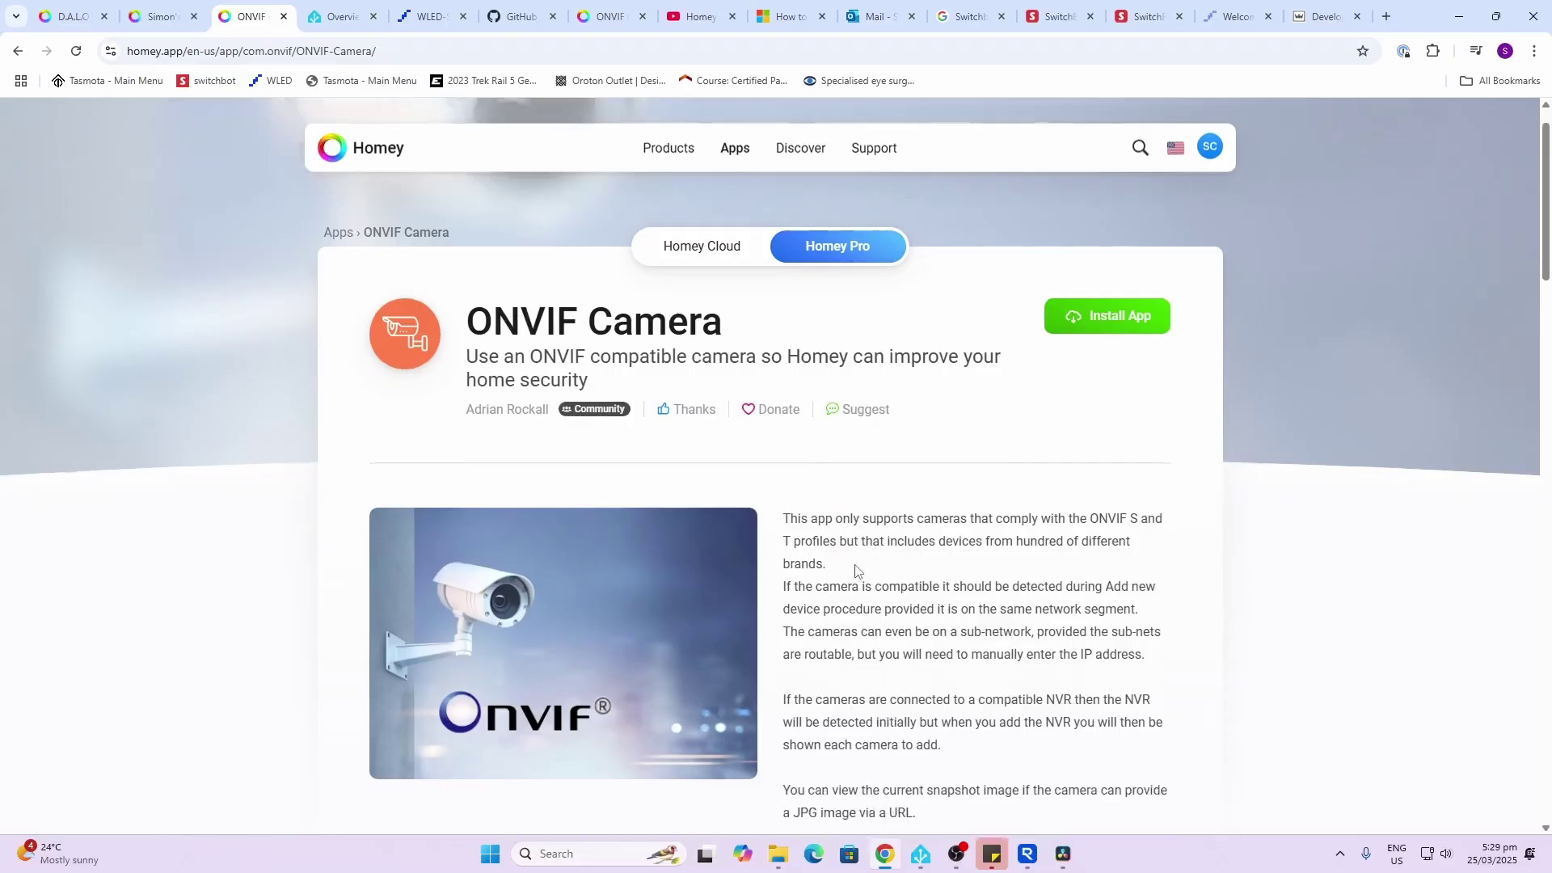
{"action": "scroll", "coordinate": [857, 573], "scroll_direction": "down", "scroll_amount": 2}
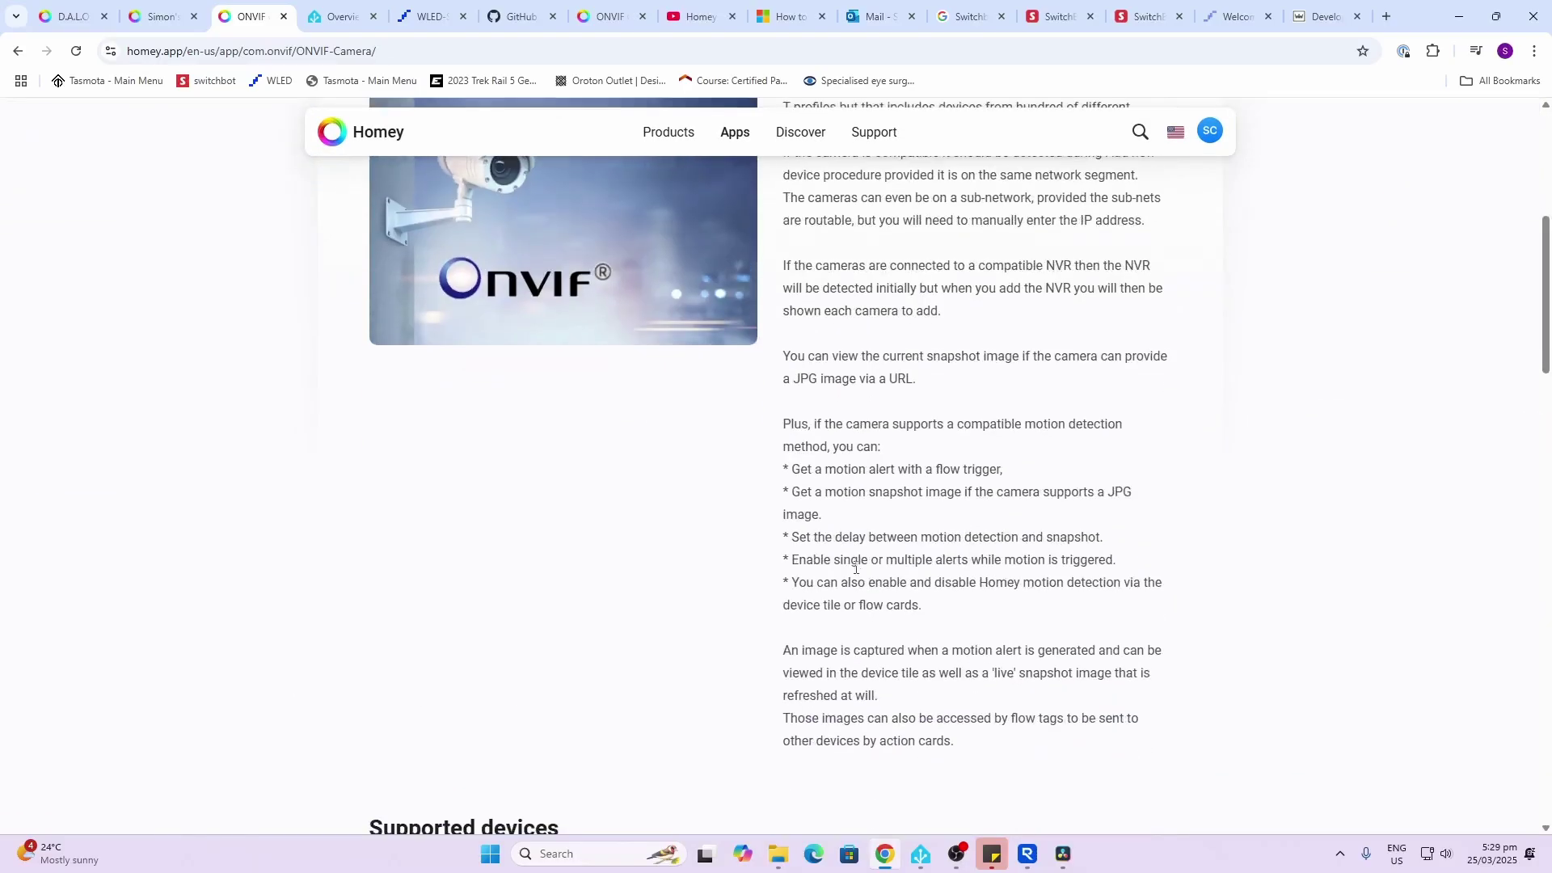
{"action": "scroll", "coordinate": [856, 569], "scroll_direction": "down", "scroll_amount": 1}
{"action": "scroll", "coordinate": [987, 450], "scroll_direction": "up", "scroll_amount": 1}
{"action": "scroll", "coordinate": [976, 452], "scroll_direction": "down", "scroll_amount": 8}
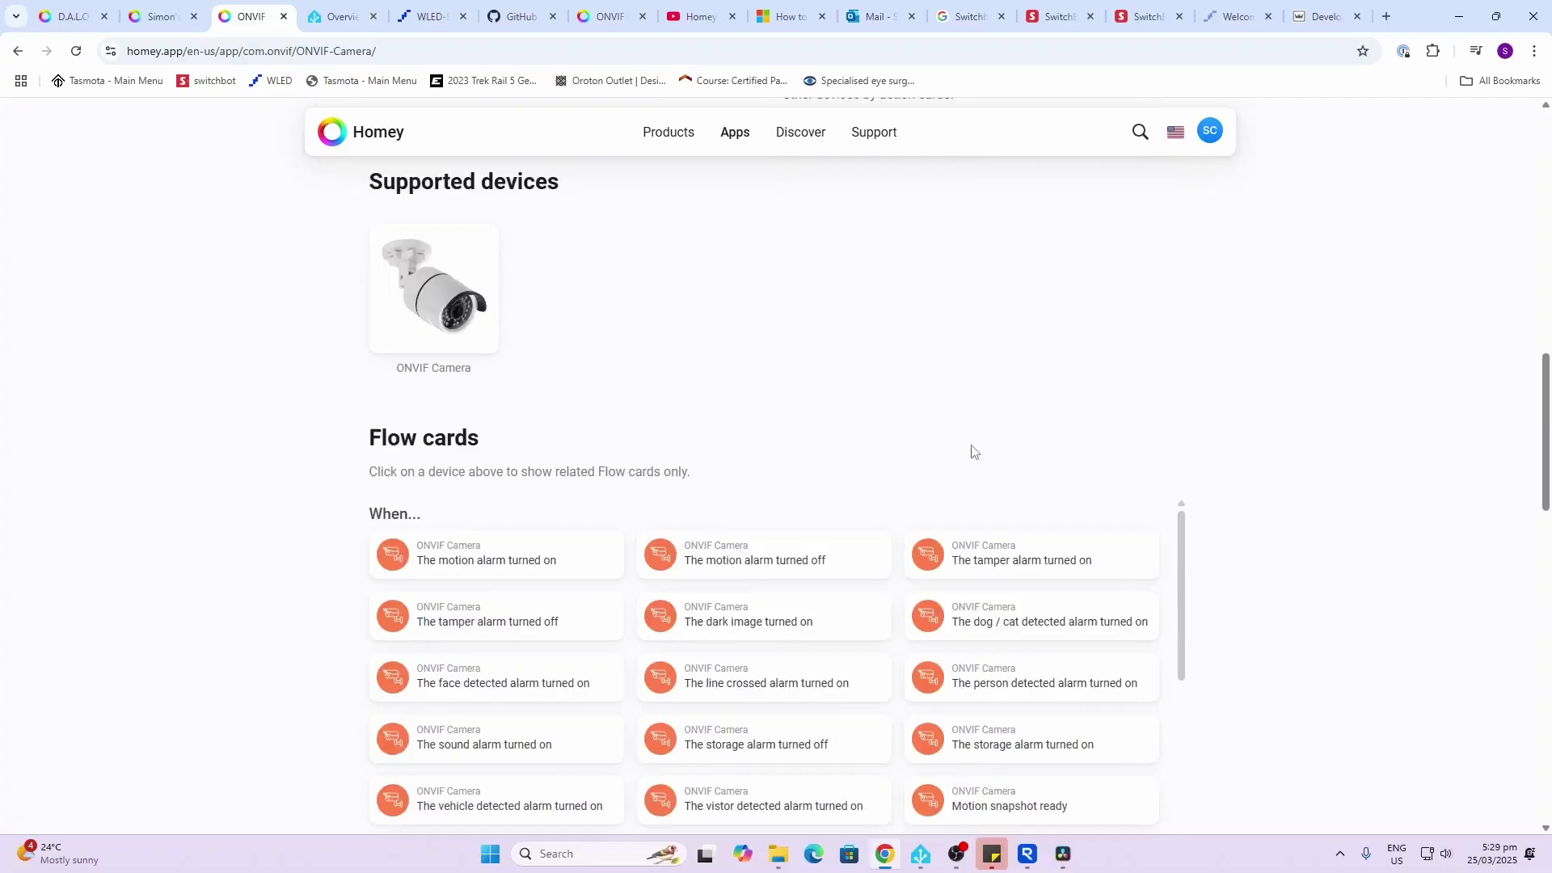
{"action": "scroll", "coordinate": [973, 451], "scroll_direction": "down", "scroll_amount": 12}
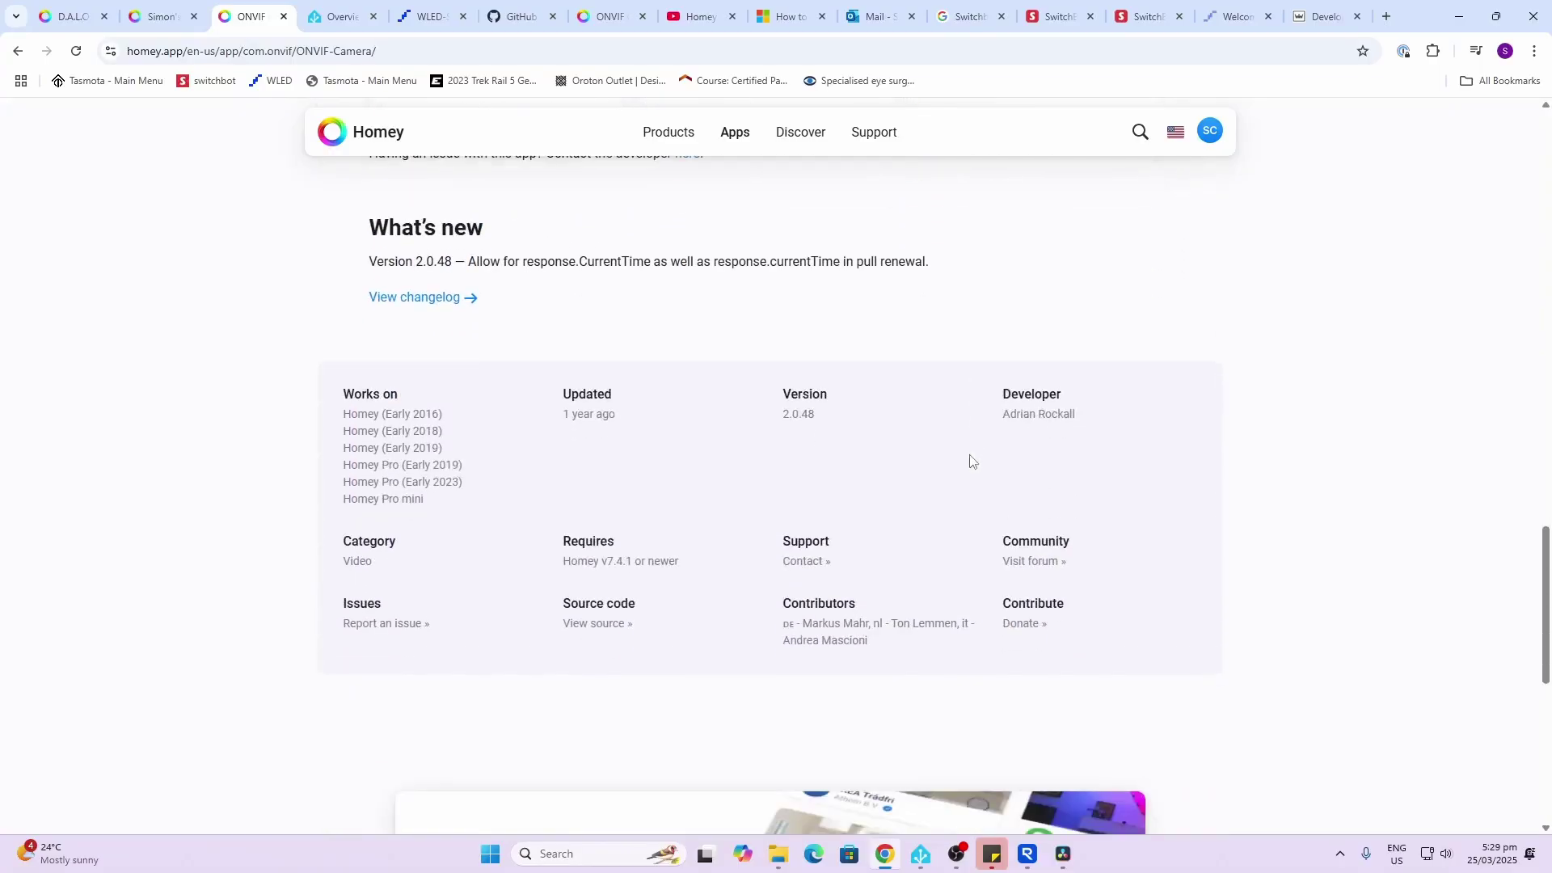
{"action": "scroll", "coordinate": [971, 462], "scroll_direction": "up", "scroll_amount": 2}
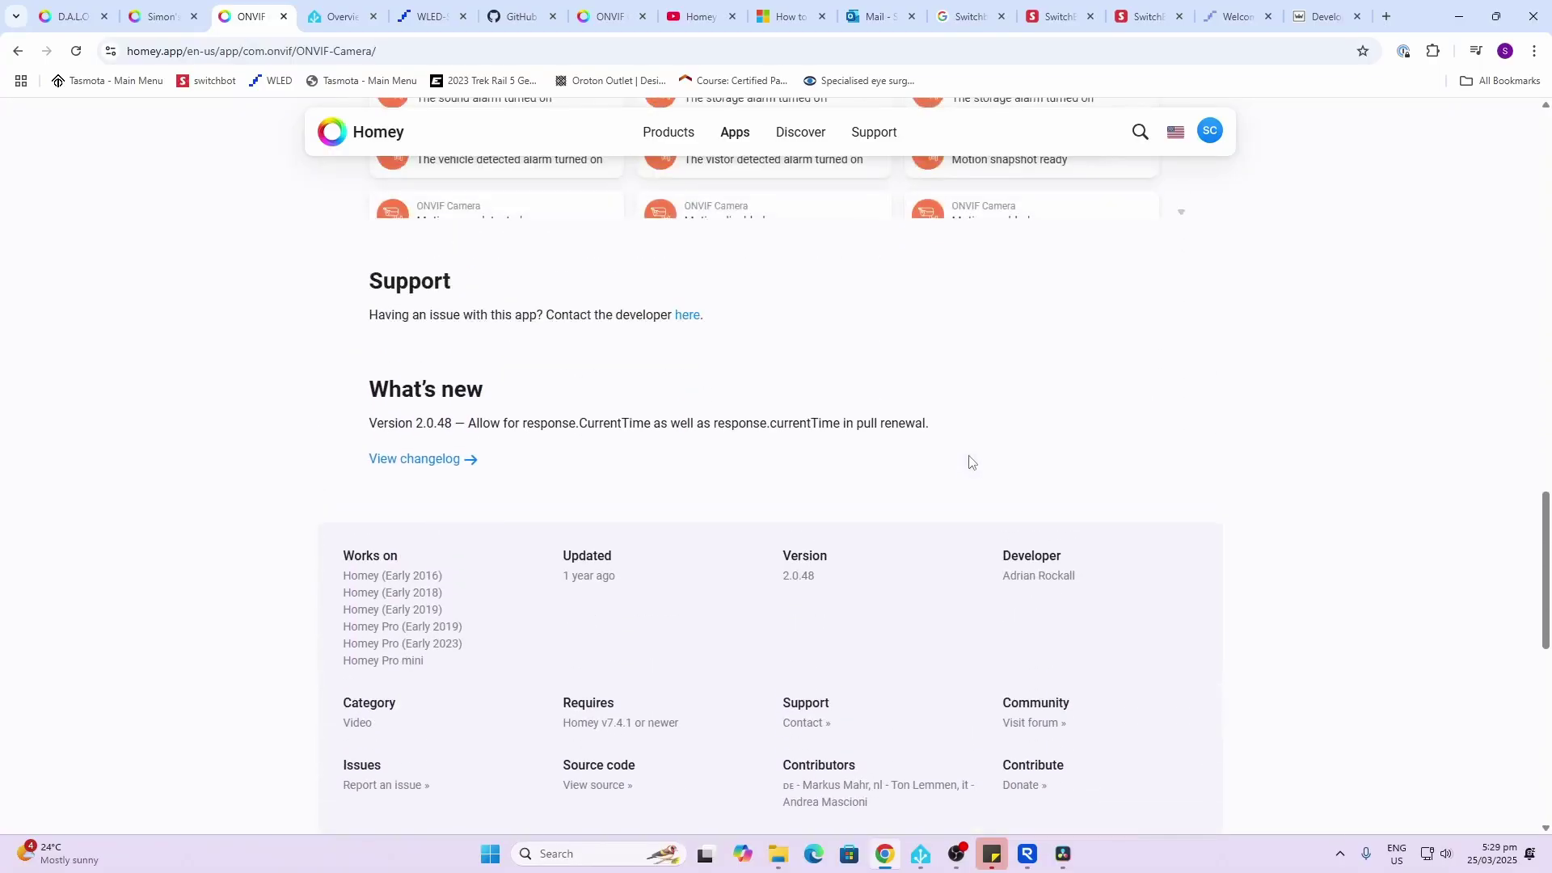
{"action": "scroll", "coordinate": [969, 466], "scroll_direction": "up", "scroll_amount": 15}
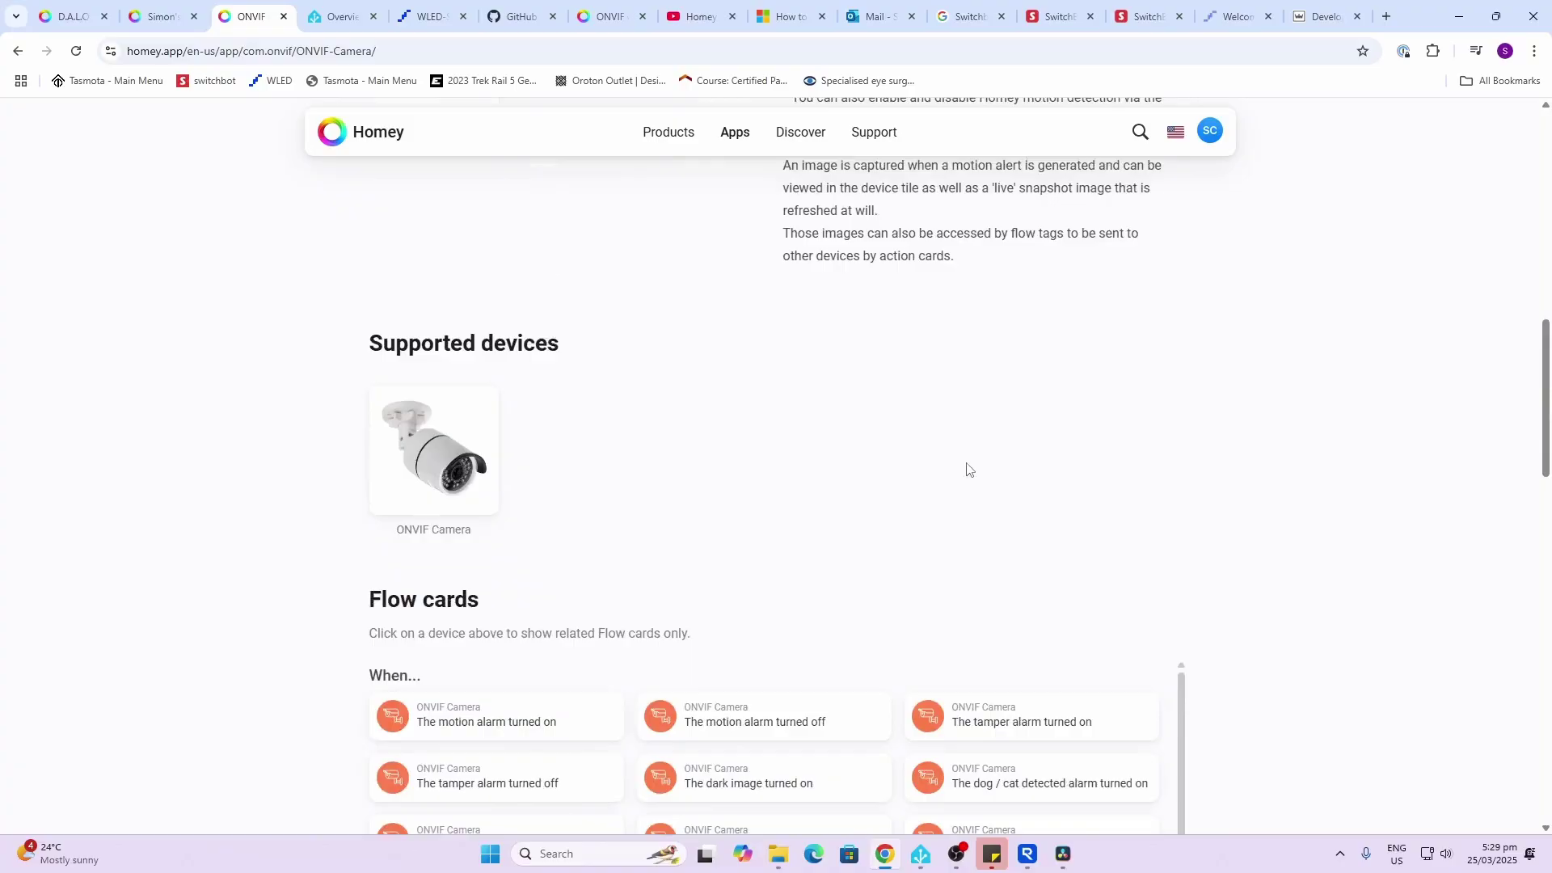
{"action": "scroll", "coordinate": [968, 469], "scroll_direction": "up", "scroll_amount": 5}
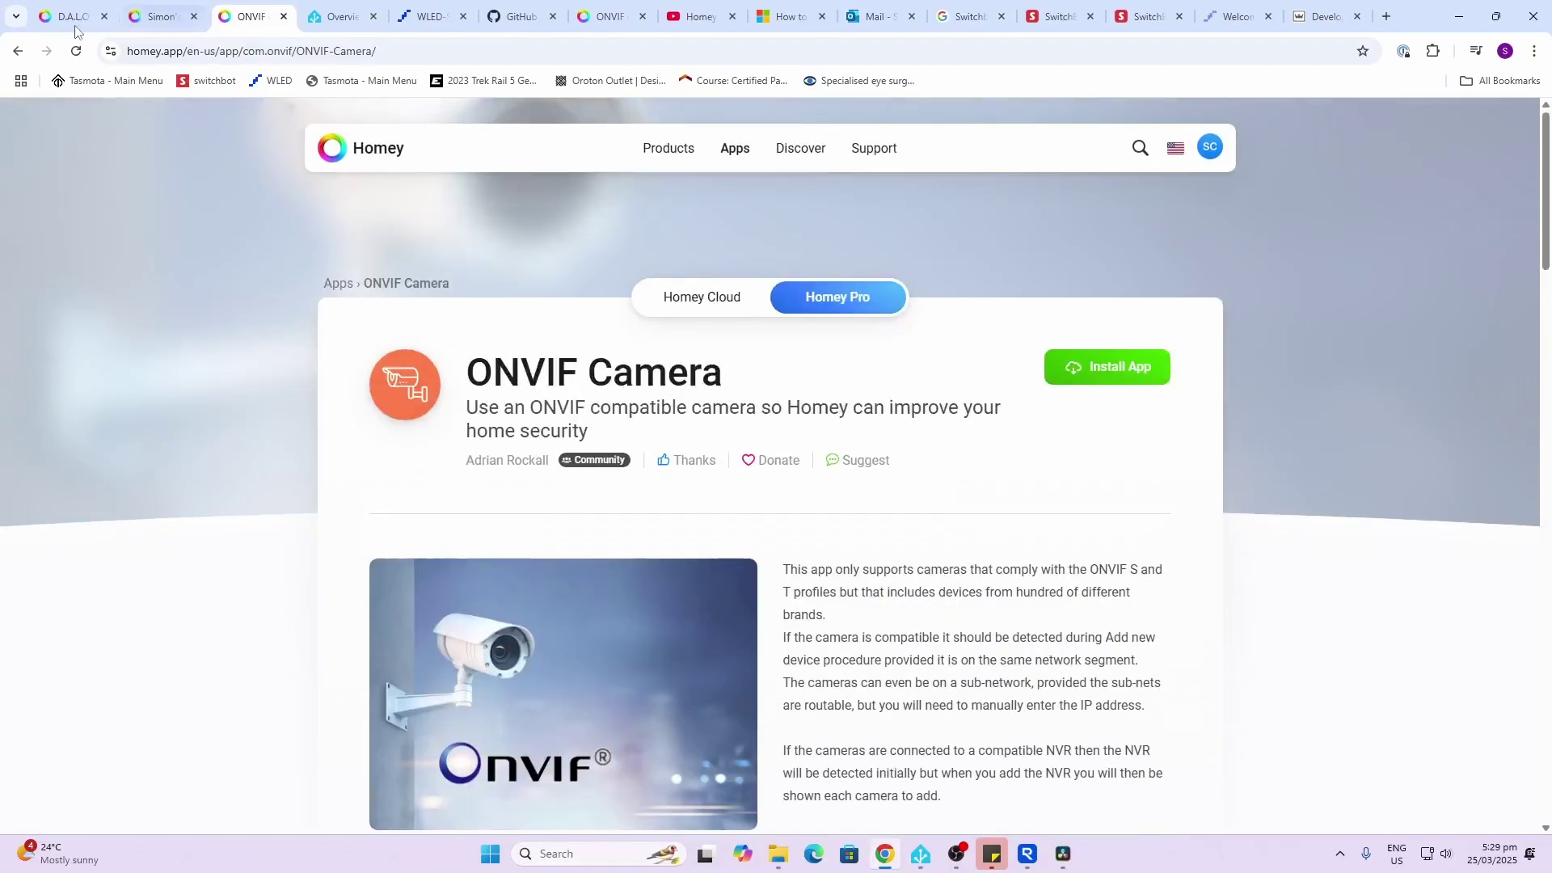
Open the 192.168.0.52 camera's panel and toggle its motion detection off and back on.
{"action": "left_click", "coordinate": [157, 25]}
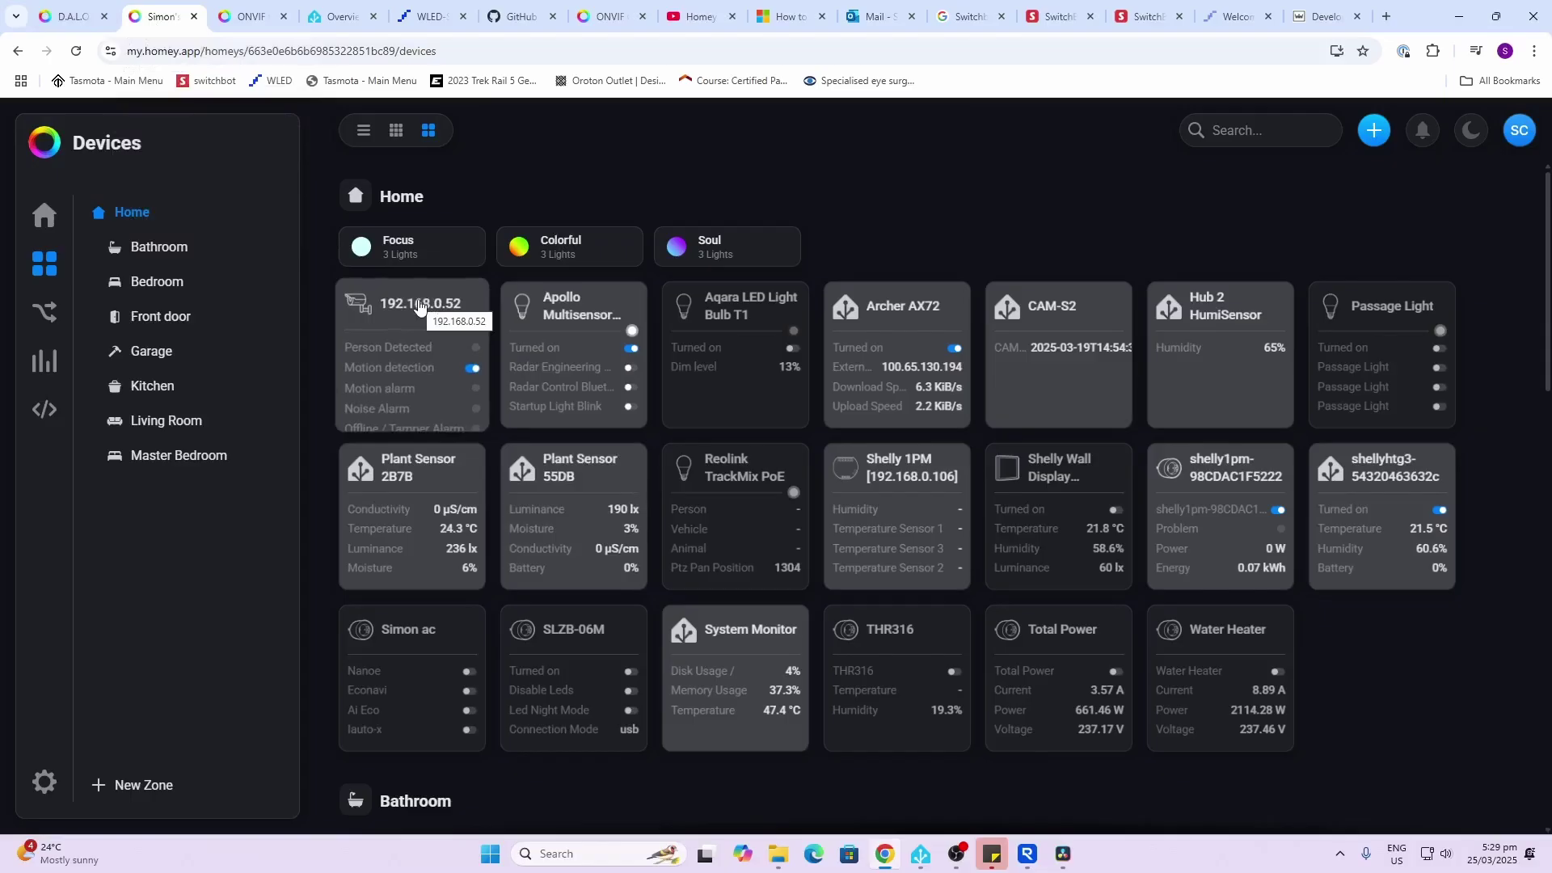
{"action": "left_click", "coordinate": [419, 305]}
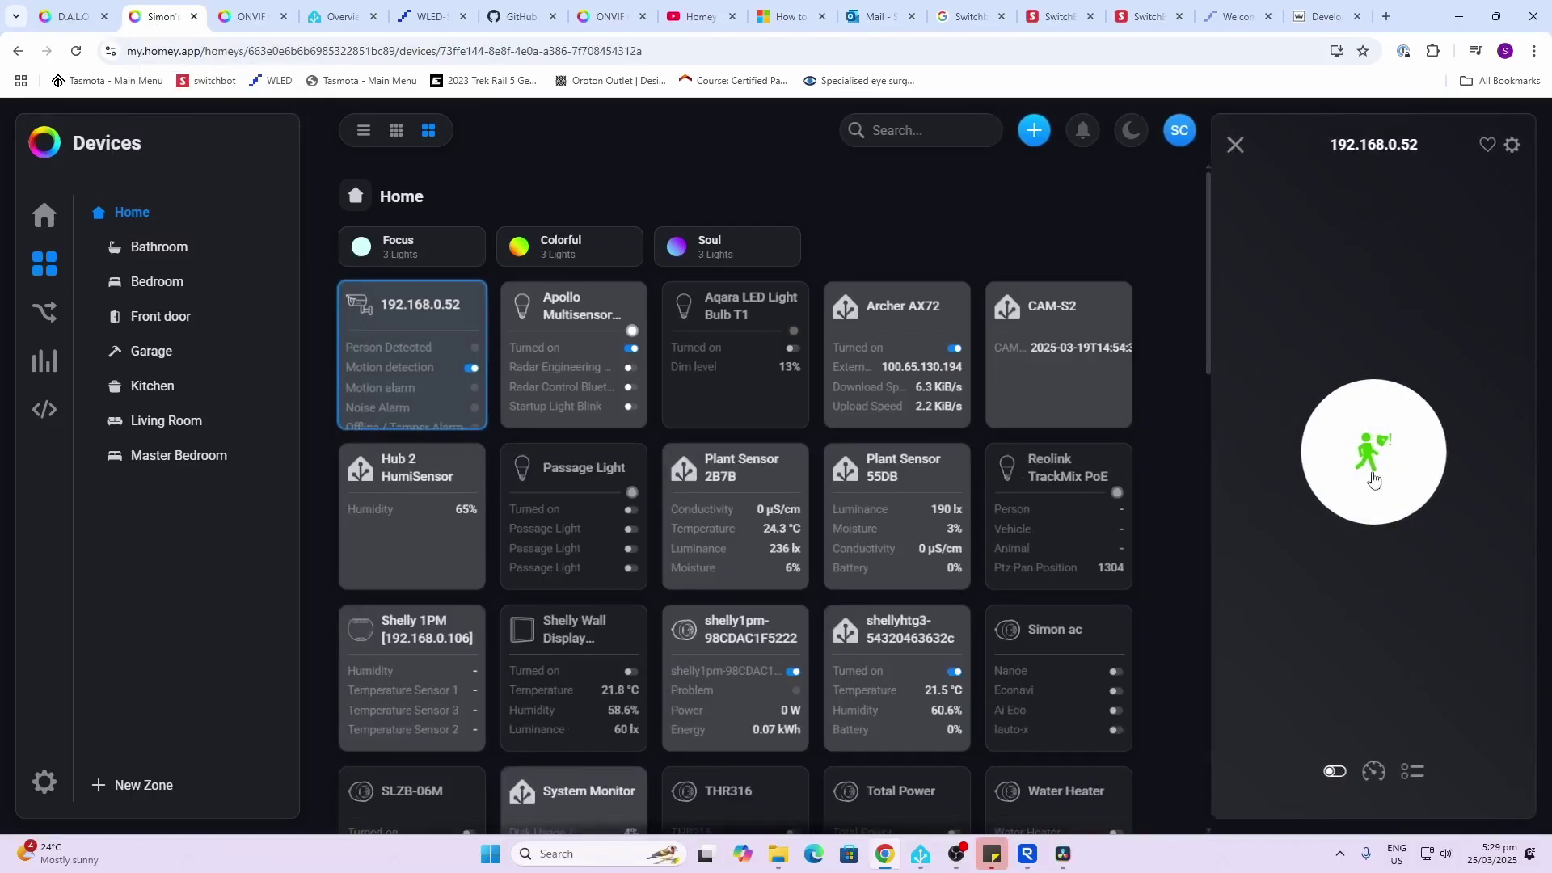
{"action": "left_click", "coordinate": [1376, 457]}
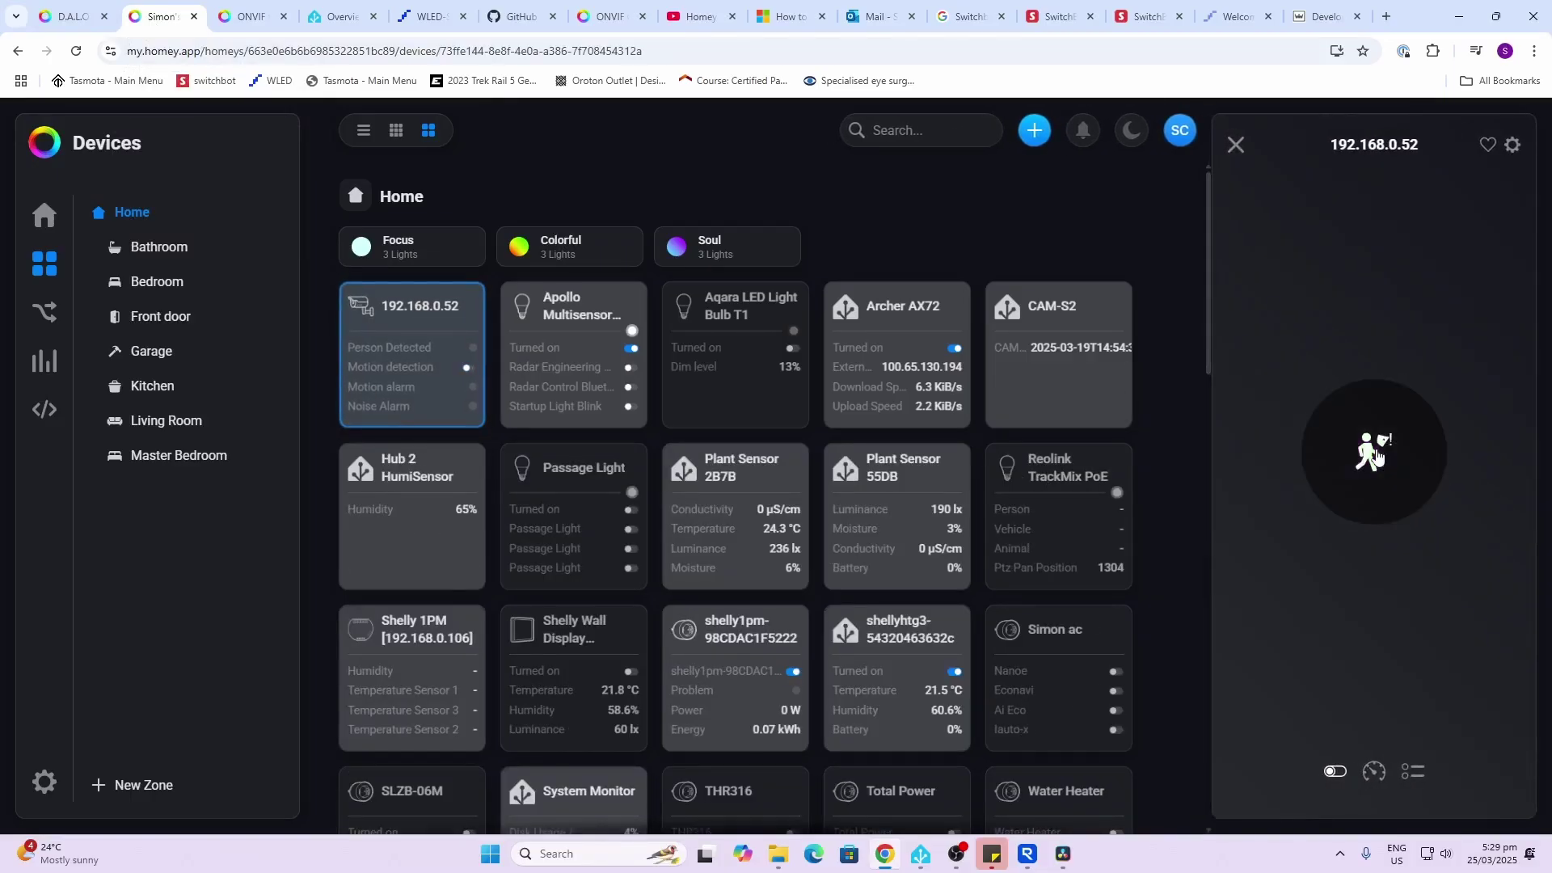
{"action": "left_click", "coordinate": [1376, 457]}
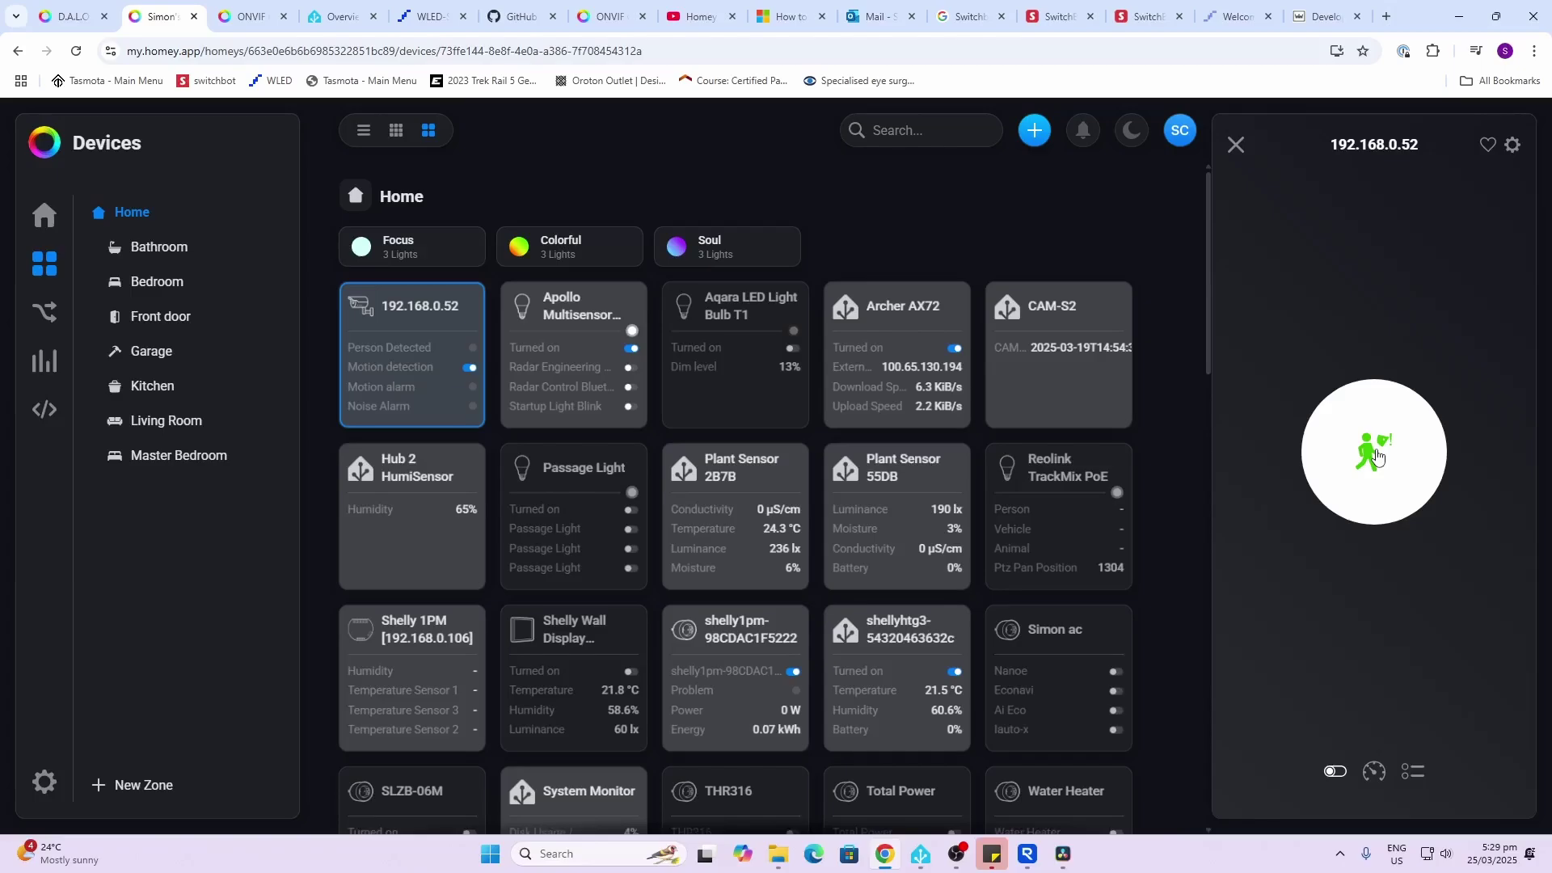
Review the camera's sensor and alarm readings, then show its tamper and motion alarm history.
{"action": "left_click", "coordinate": [1376, 772]}
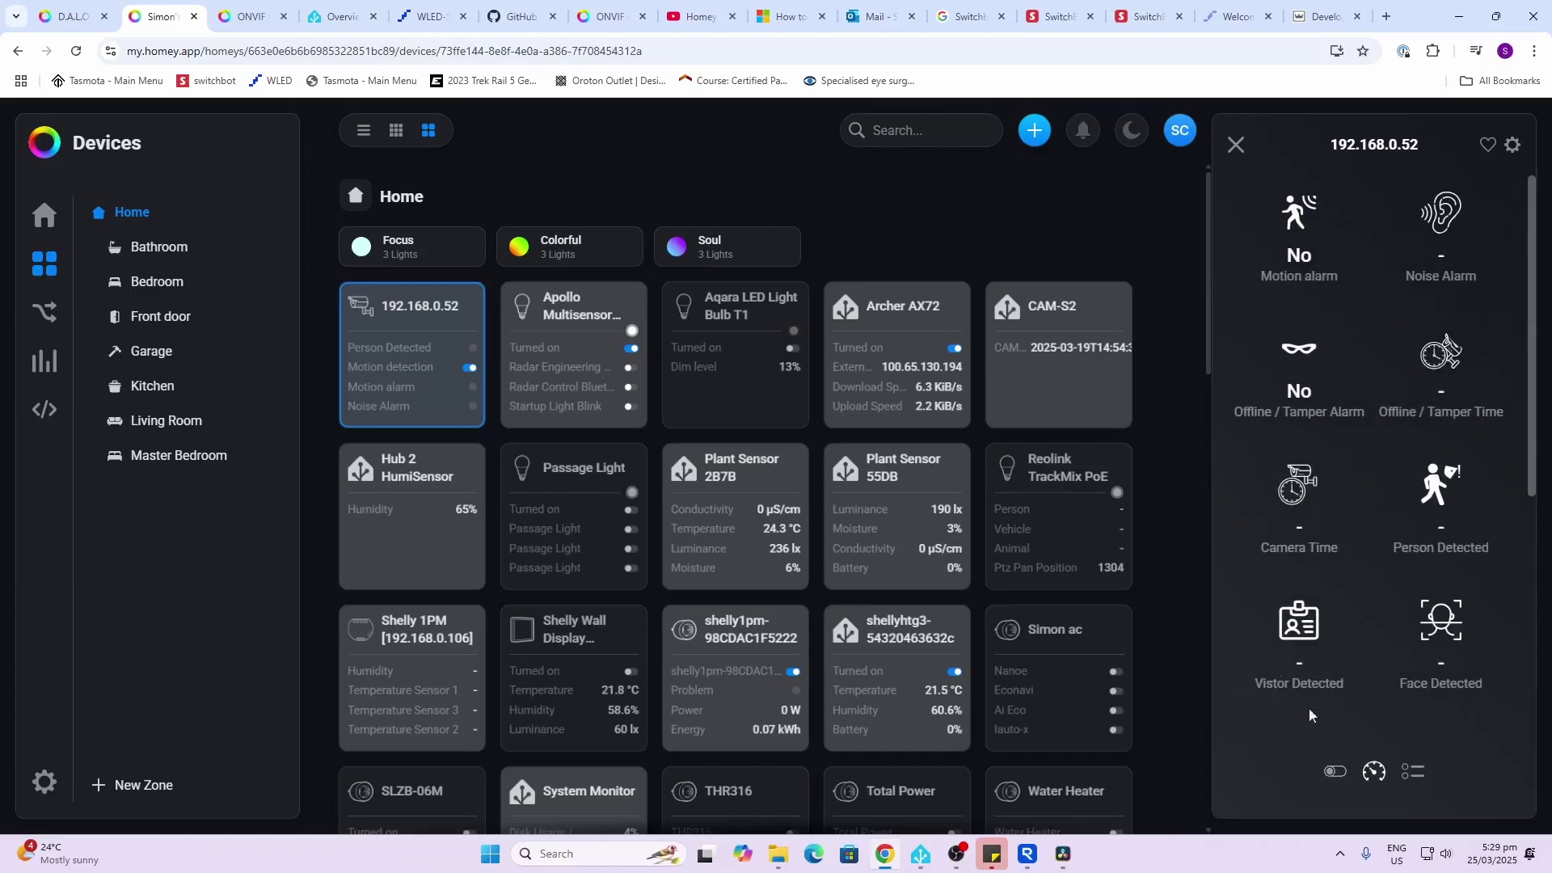
{"action": "scroll", "coordinate": [1310, 715], "scroll_direction": "down", "scroll_amount": 3}
{"action": "scroll", "coordinate": [1302, 485], "scroll_direction": "up", "scroll_amount": 3}
{"action": "mouse_move", "coordinate": [1296, 239]}
{"action": "mouse_move", "coordinate": [1312, 373]}
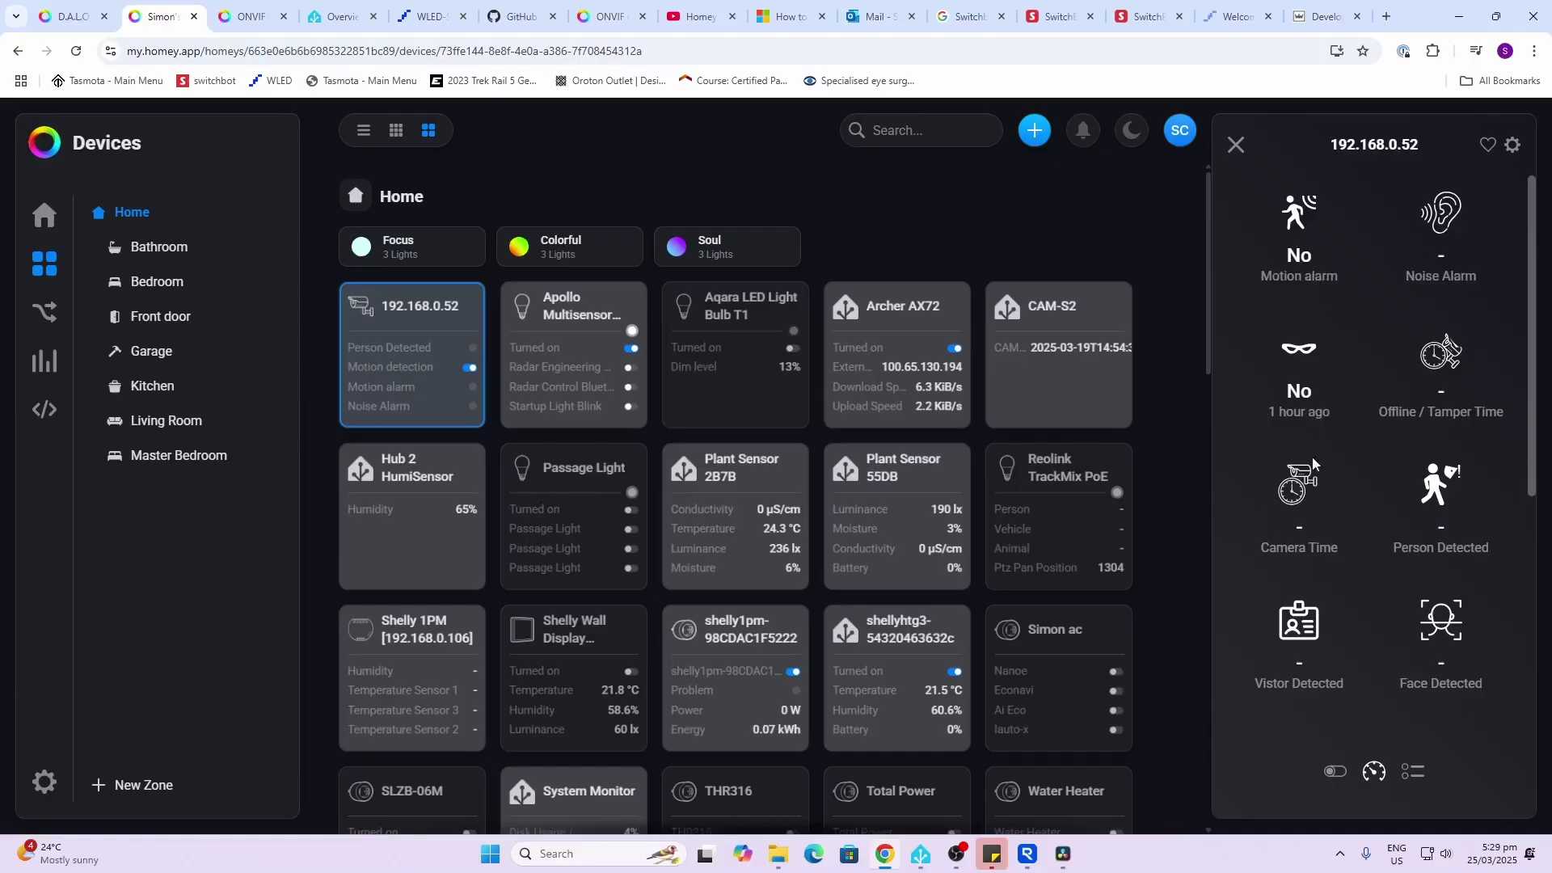
{"action": "scroll", "coordinate": [1313, 464], "scroll_direction": "down", "scroll_amount": 2}
{"action": "mouse_move", "coordinate": [1308, 482]}
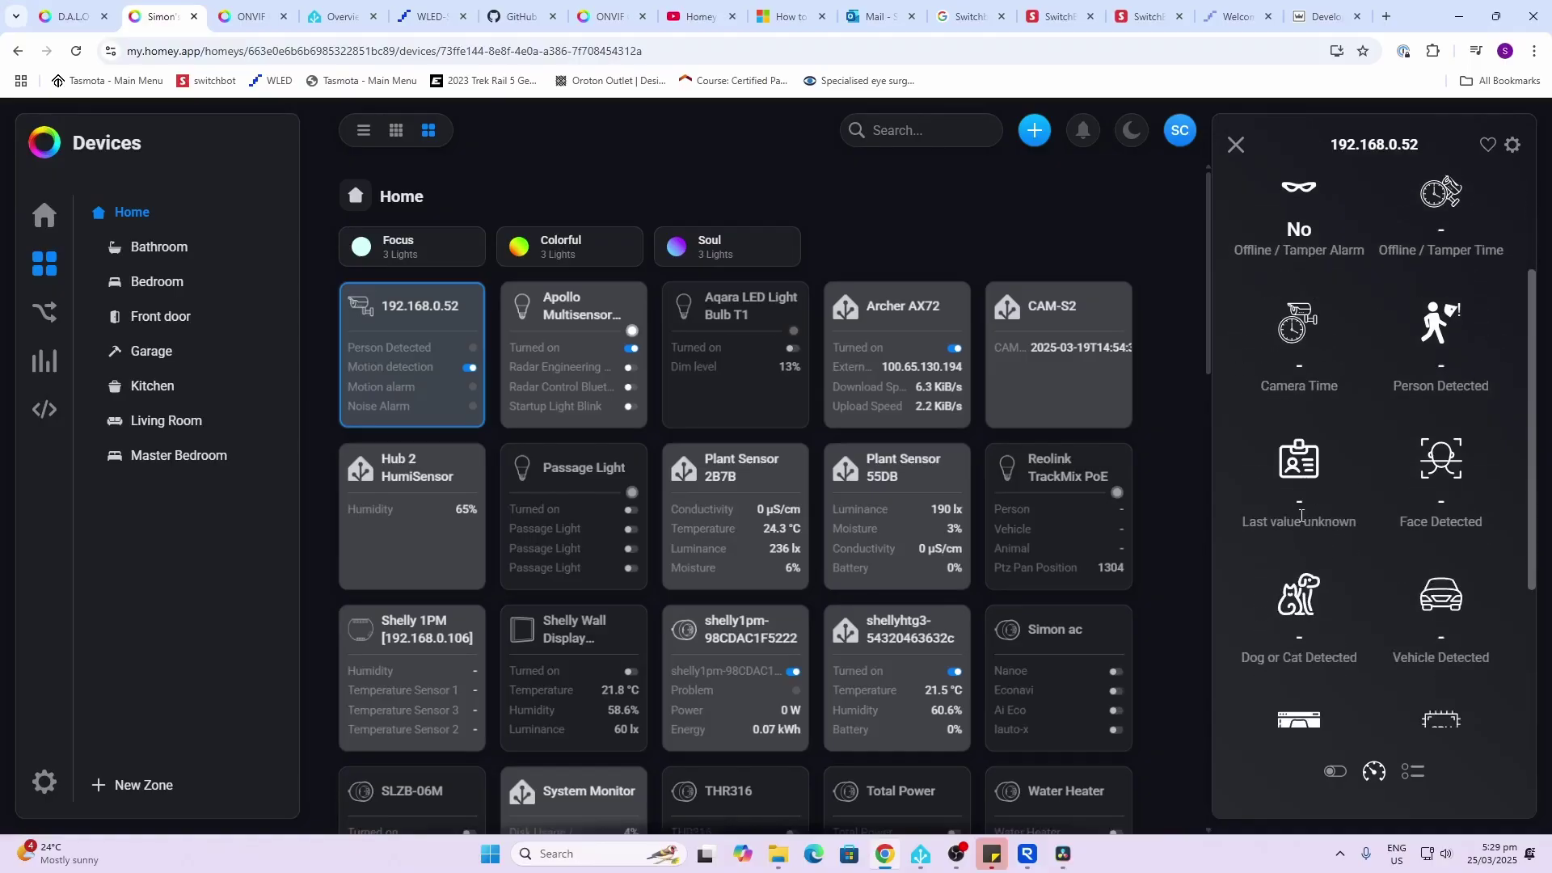
{"action": "scroll", "coordinate": [1301, 515], "scroll_direction": "down", "scroll_amount": 2}
{"action": "mouse_move", "coordinate": [1446, 475]}
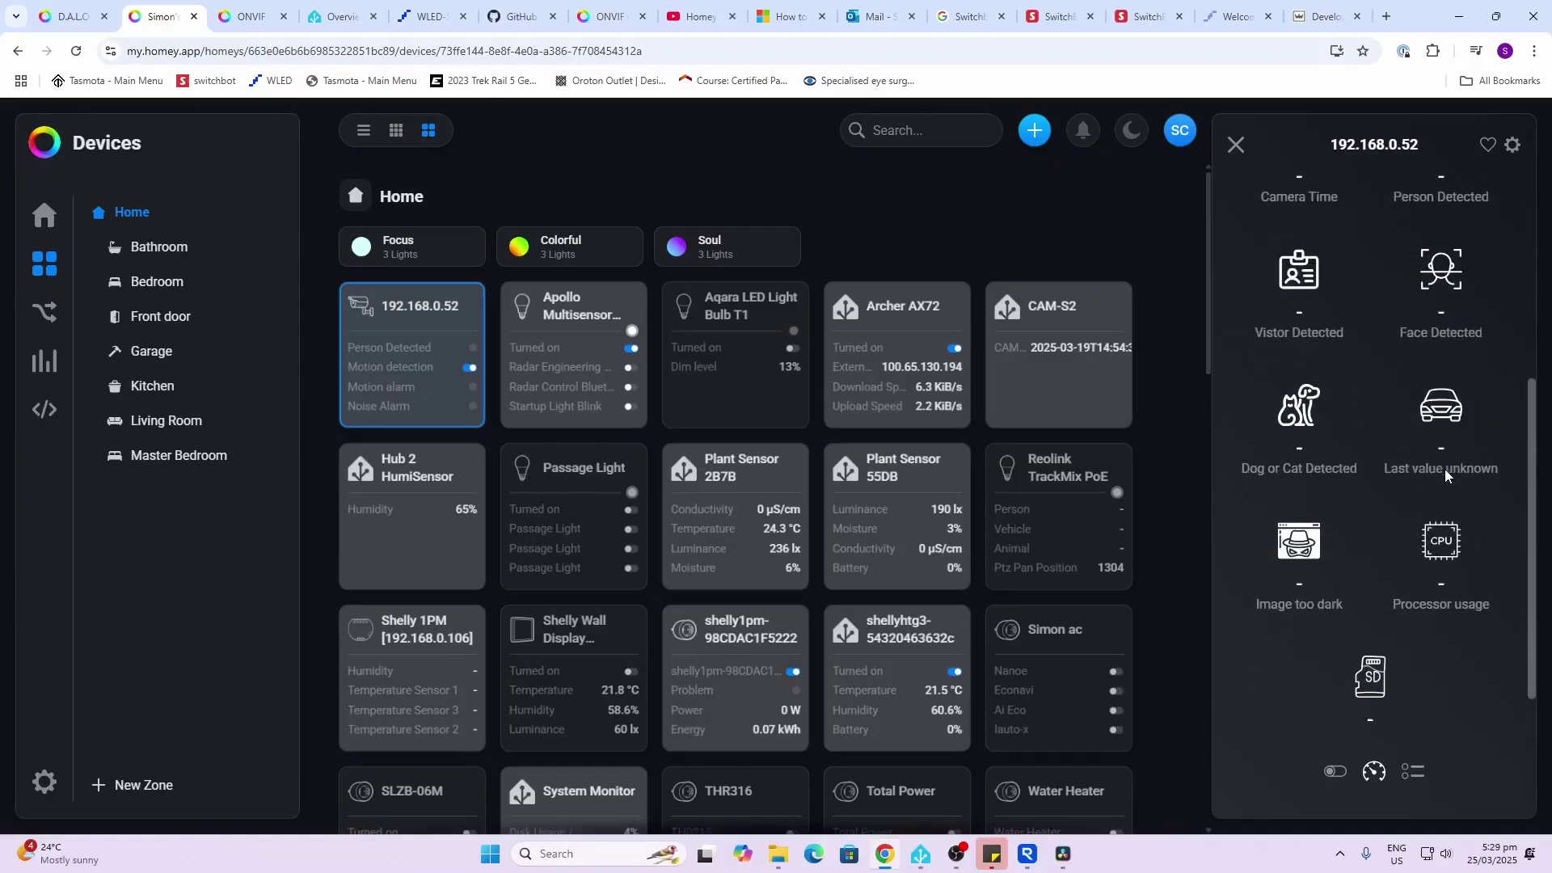
{"action": "scroll", "coordinate": [1446, 474], "scroll_direction": "down", "scroll_amount": 1}
{"action": "mouse_move", "coordinate": [1353, 644]}
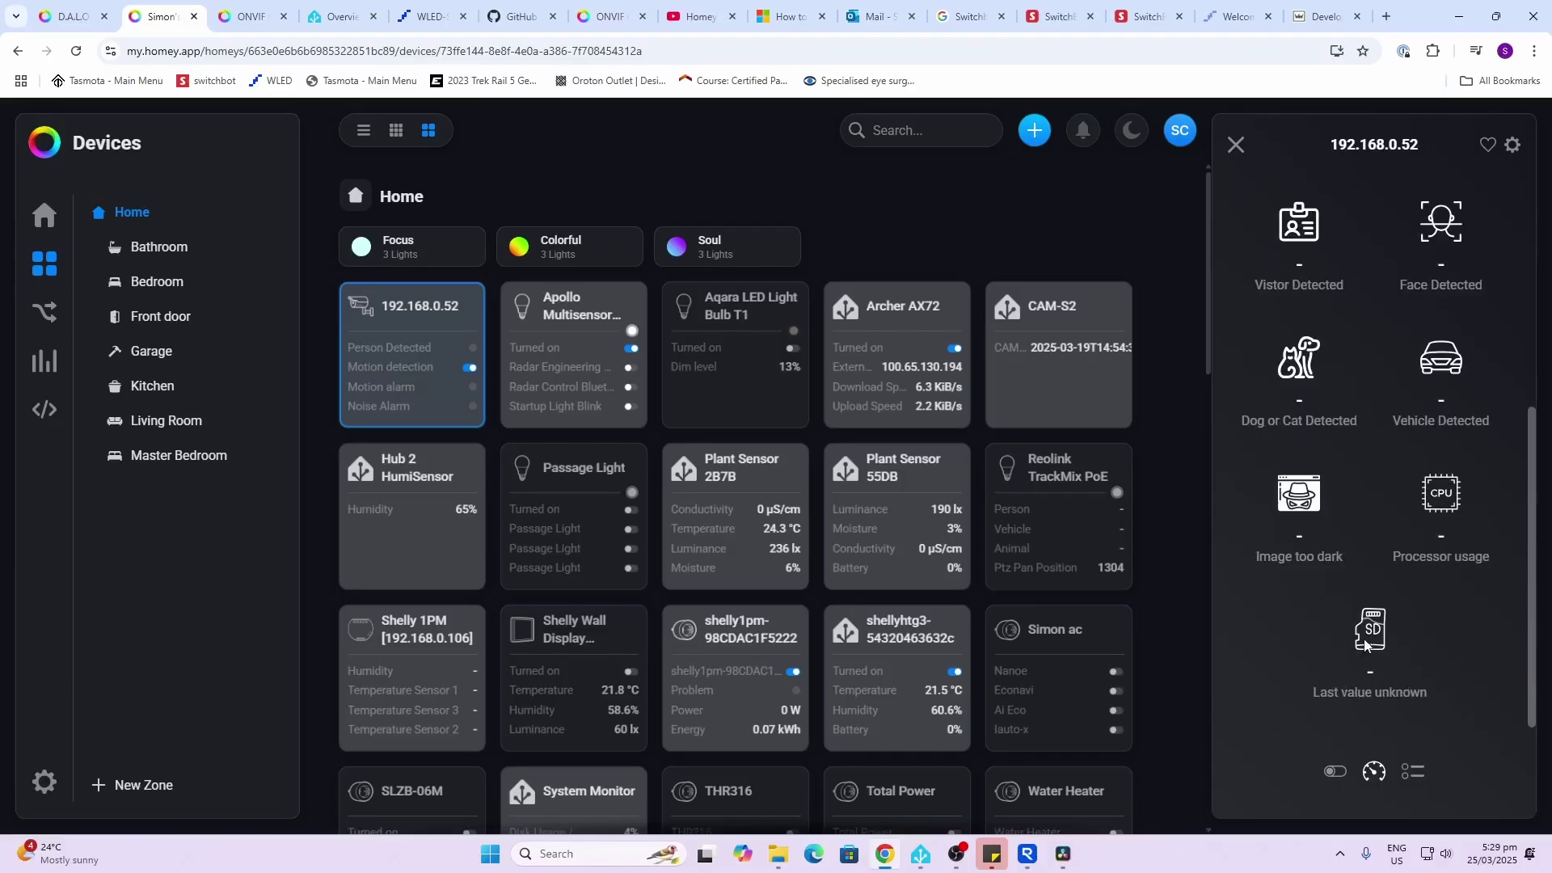
{"action": "left_click", "coordinate": [1415, 772]}
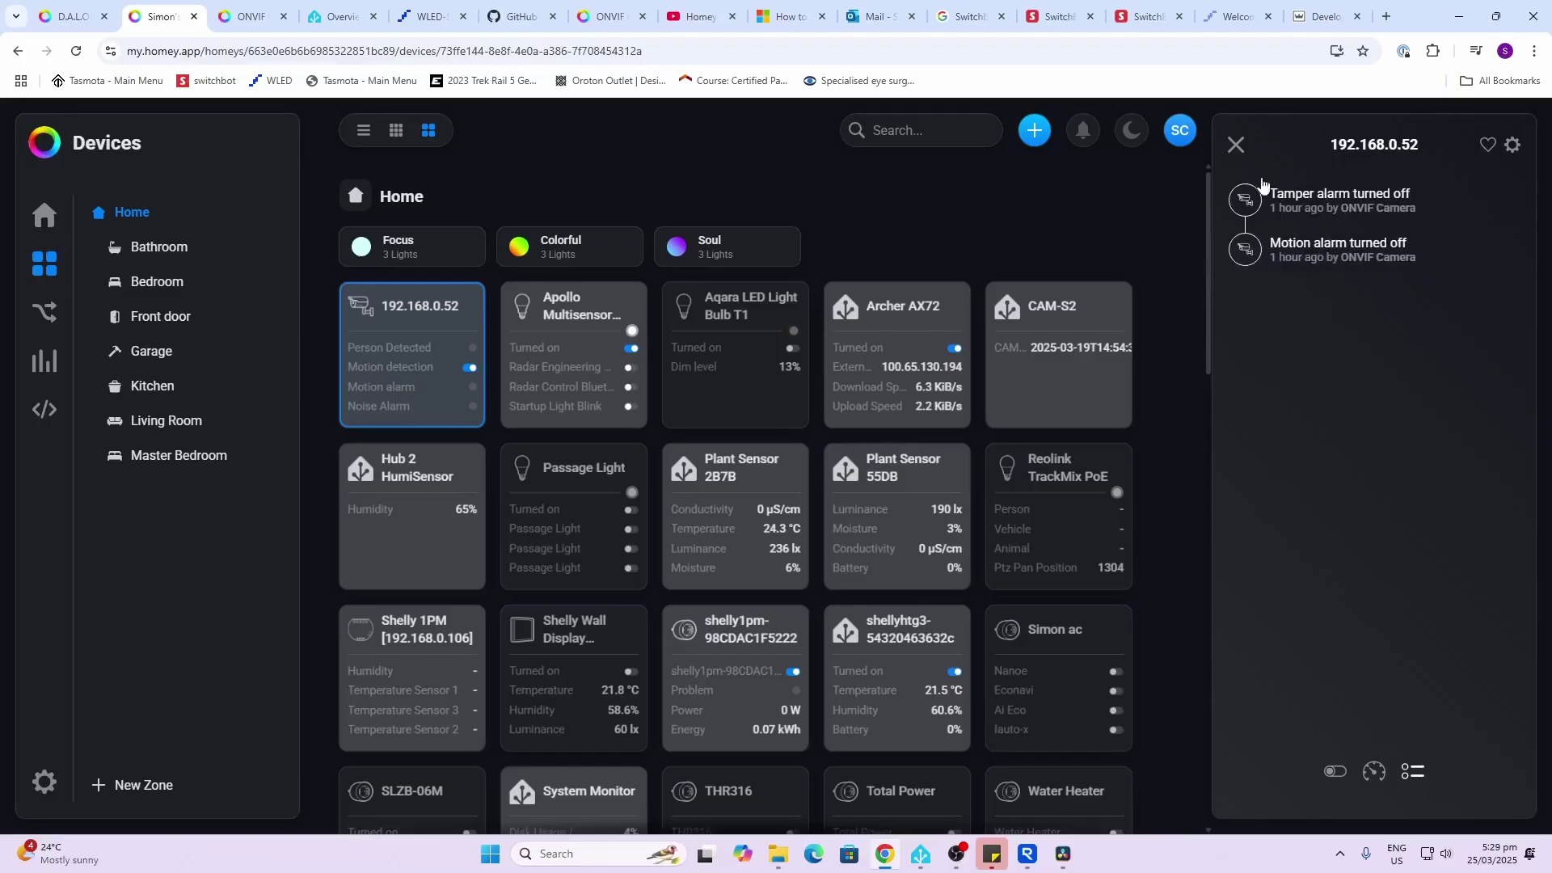
{"action": "left_click", "coordinate": [1512, 145]}
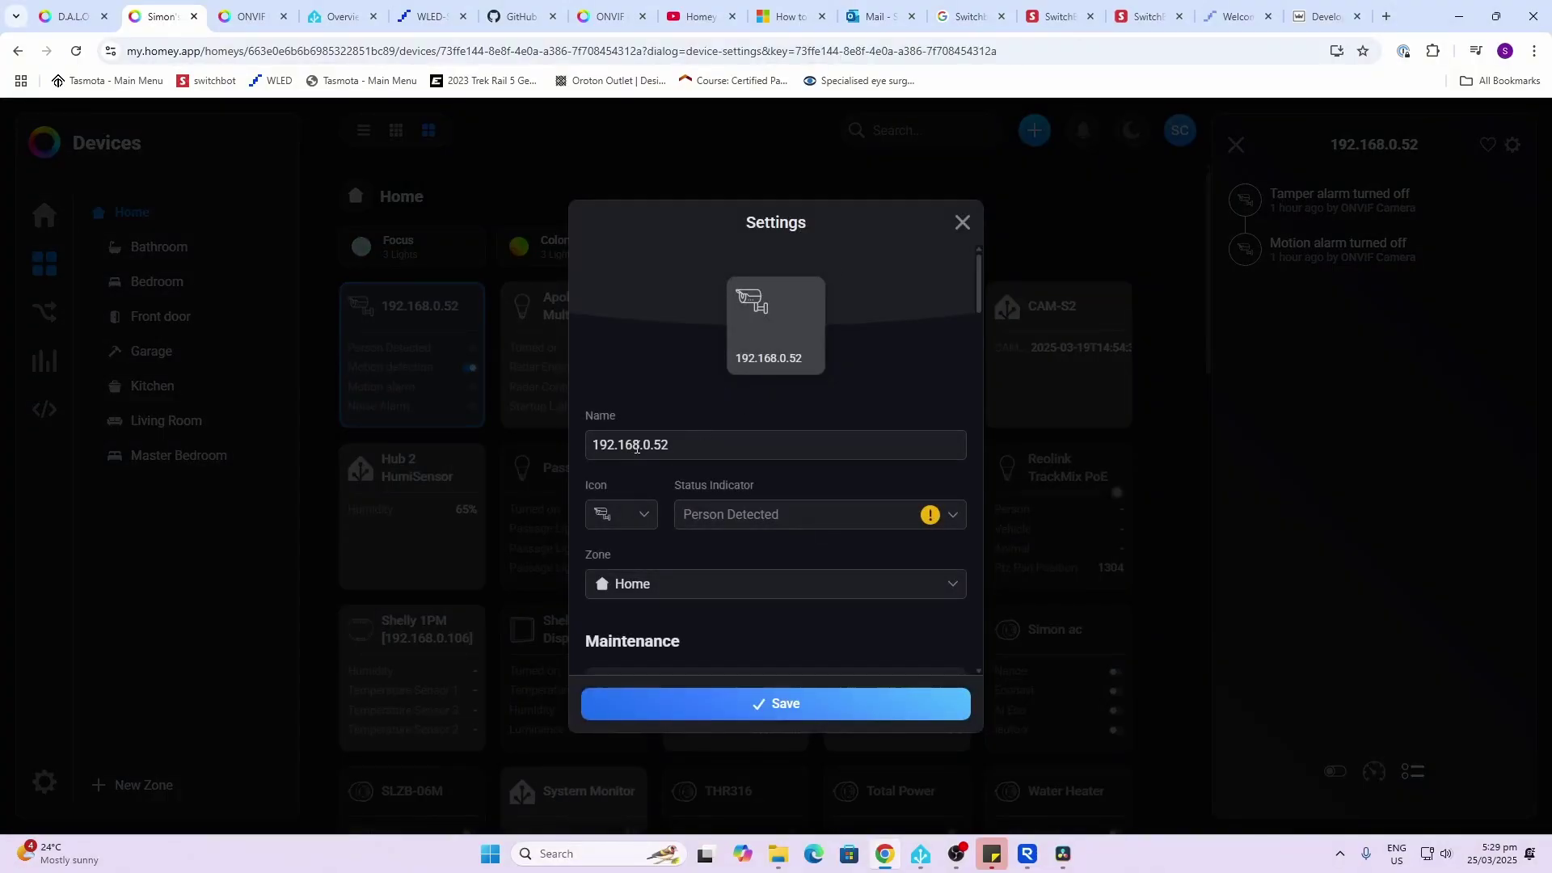
{"action": "scroll", "coordinate": [650, 531], "scroll_direction": "down", "scroll_amount": 1}
{"action": "scroll", "coordinate": [650, 531], "scroll_direction": "down", "scroll_amount": 5}
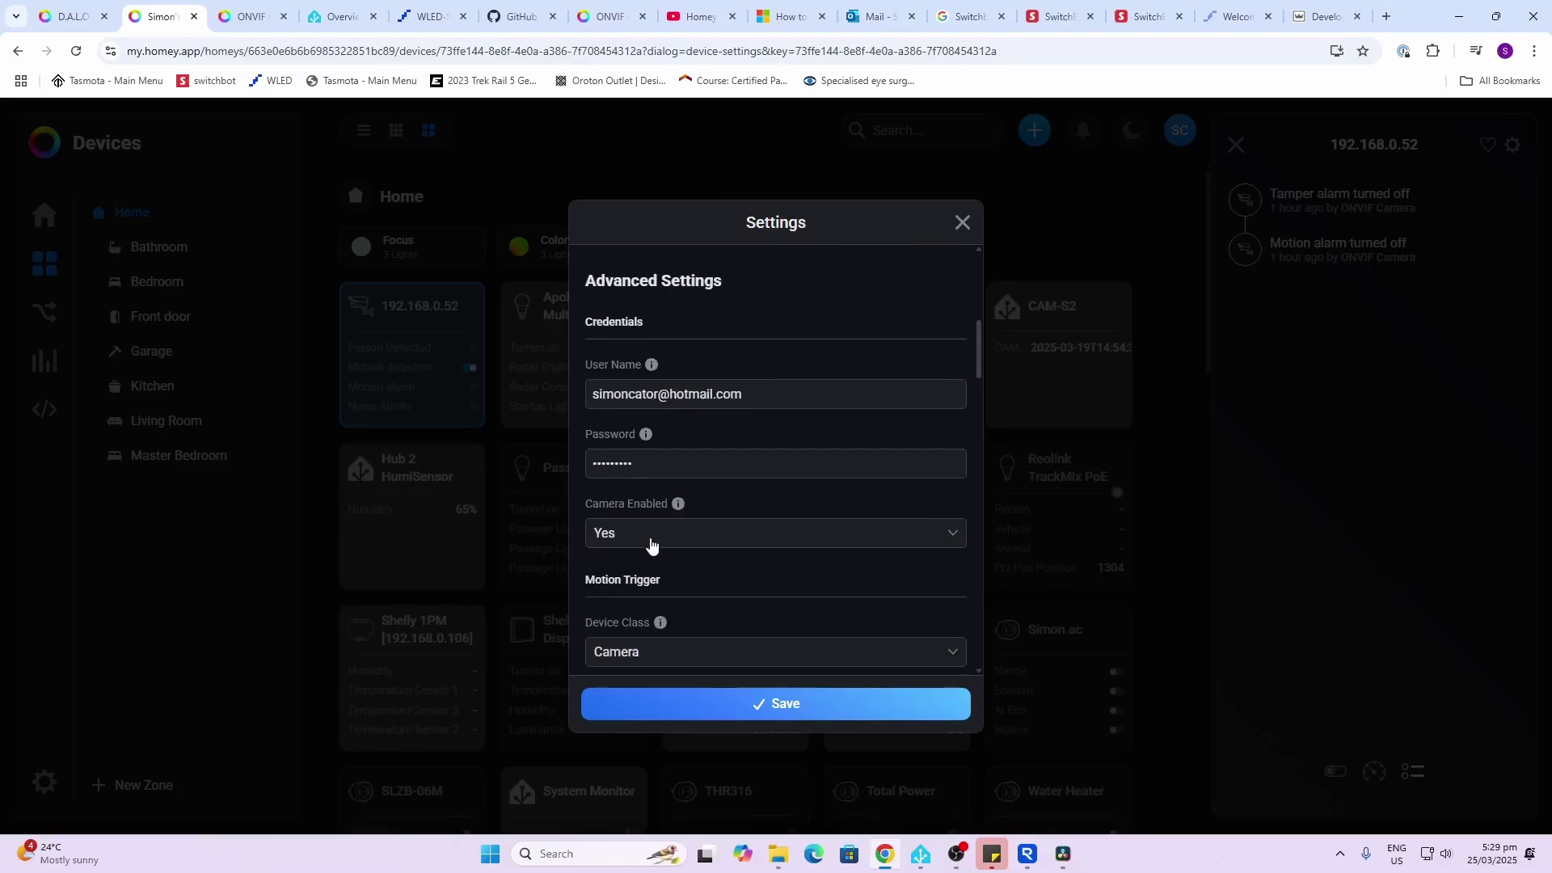
{"action": "scroll", "coordinate": [652, 542], "scroll_direction": "down", "scroll_amount": 4}
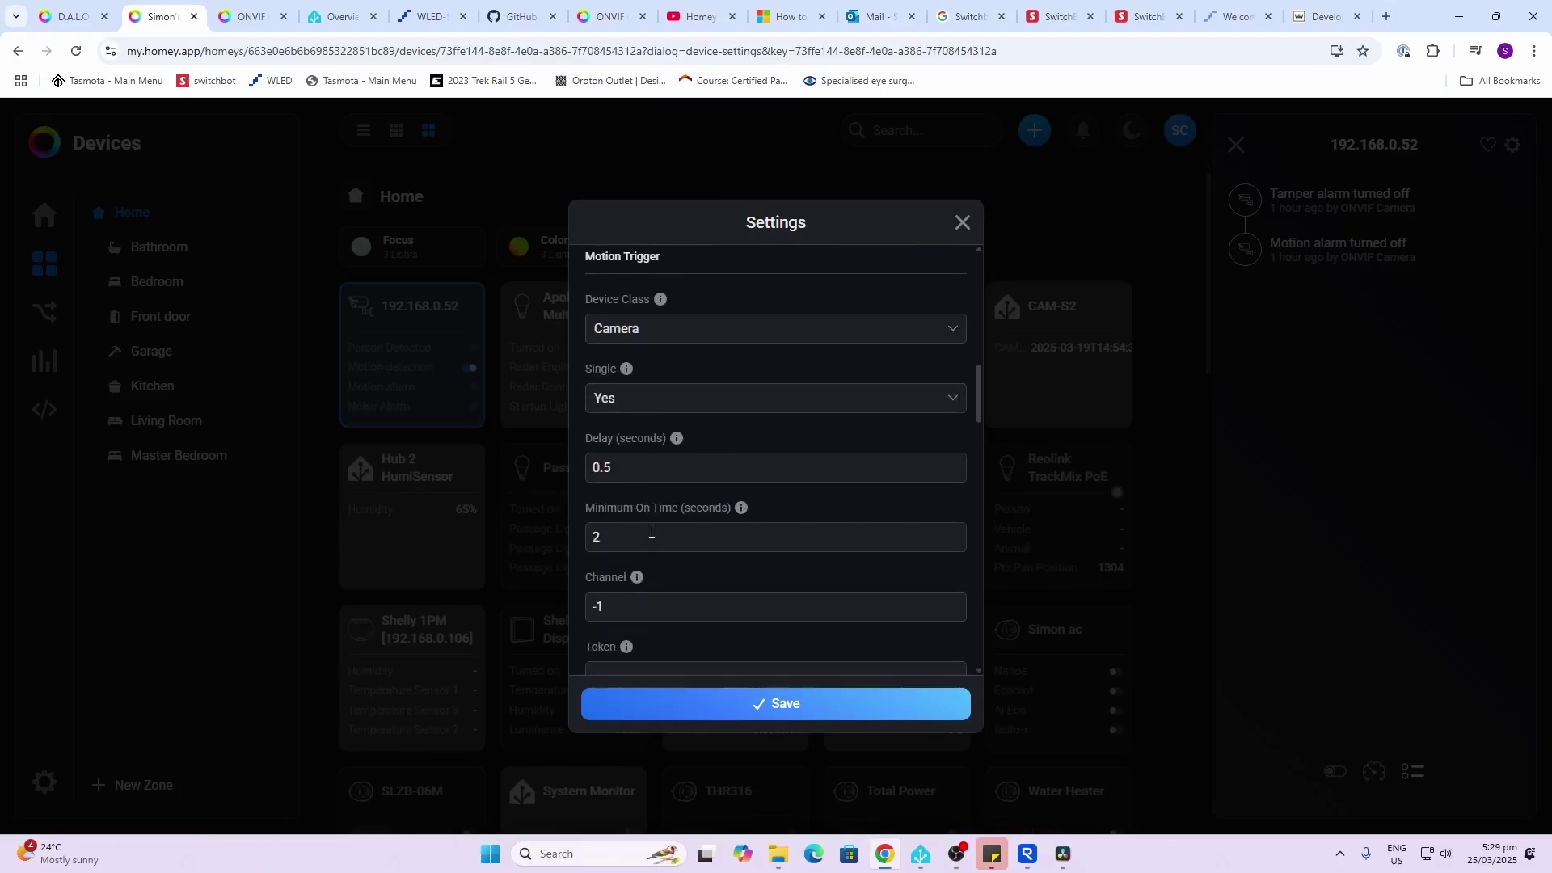
{"action": "scroll", "coordinate": [661, 457], "scroll_direction": "down", "scroll_amount": 4}
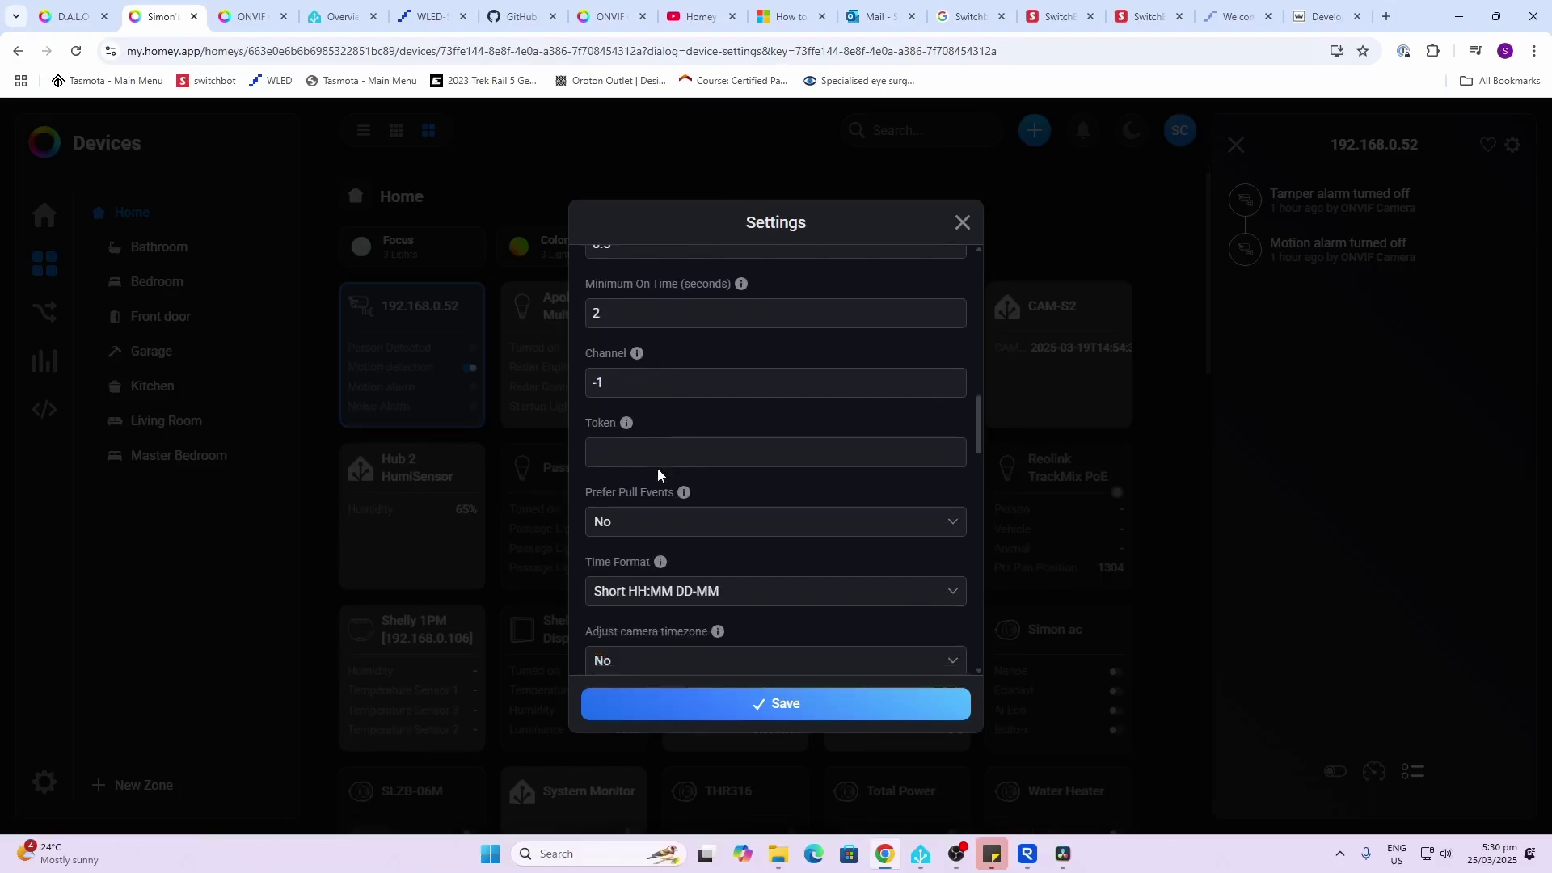
{"action": "scroll", "coordinate": [658, 474], "scroll_direction": "down", "scroll_amount": 3}
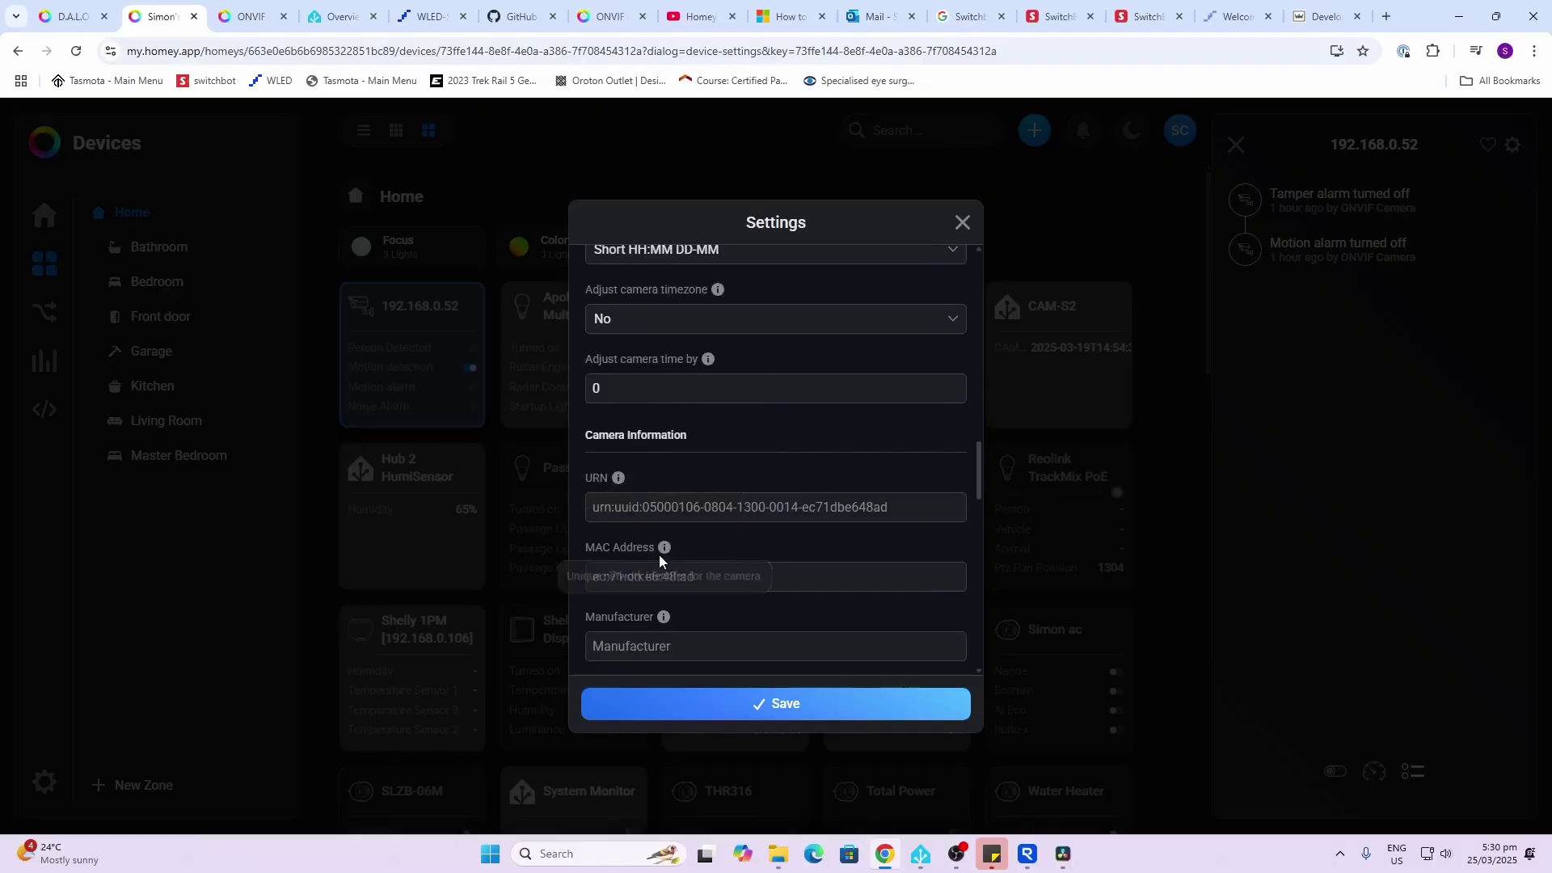
{"action": "scroll", "coordinate": [658, 554], "scroll_direction": "down", "scroll_amount": 1}
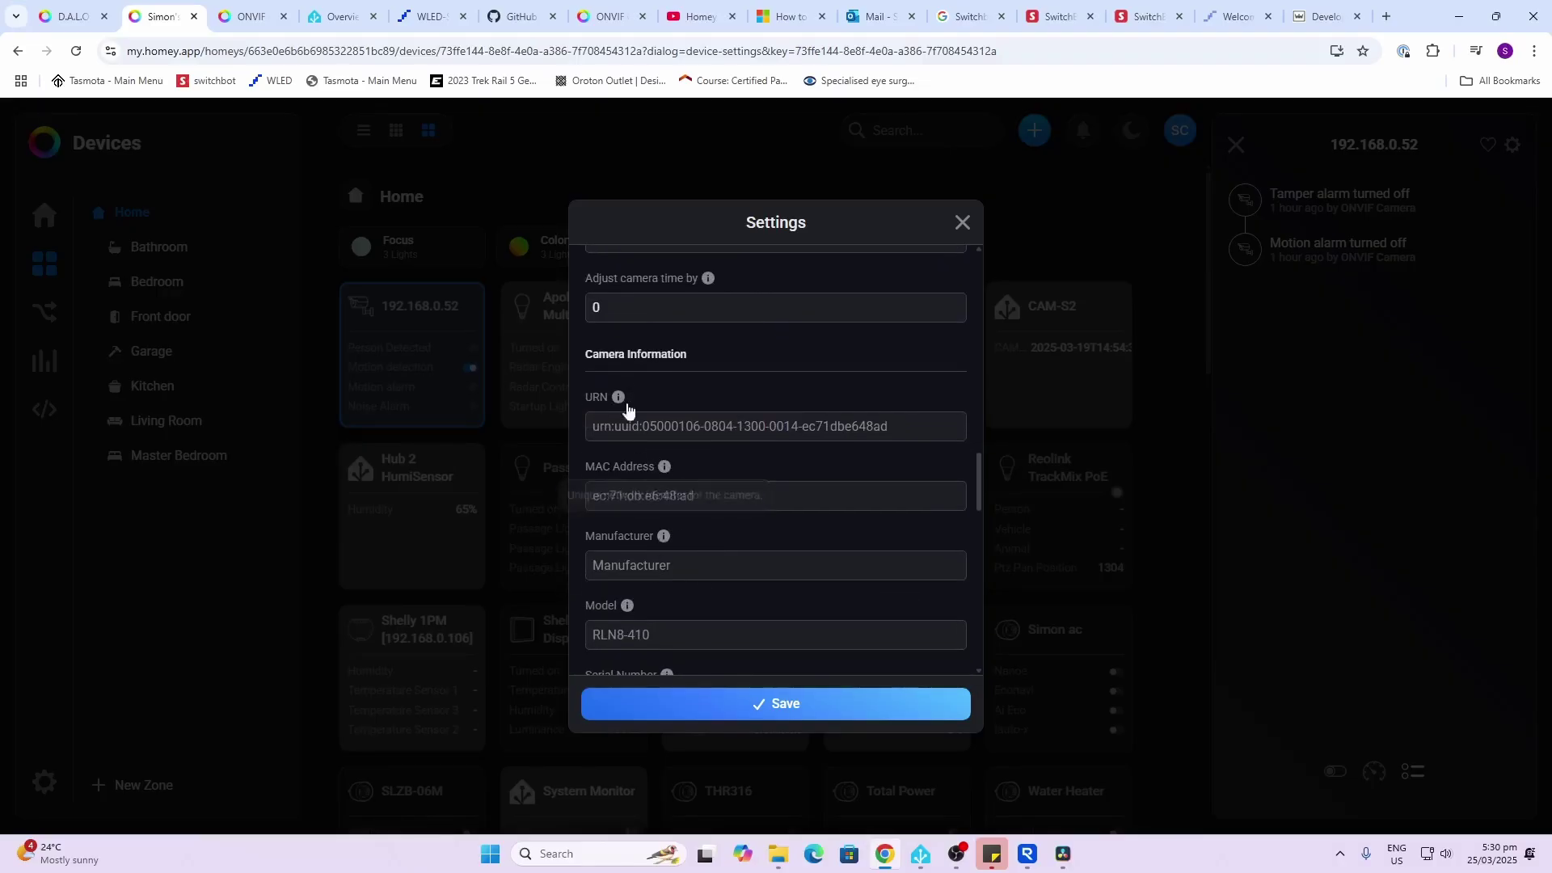
{"action": "mouse_move", "coordinate": [679, 579]}
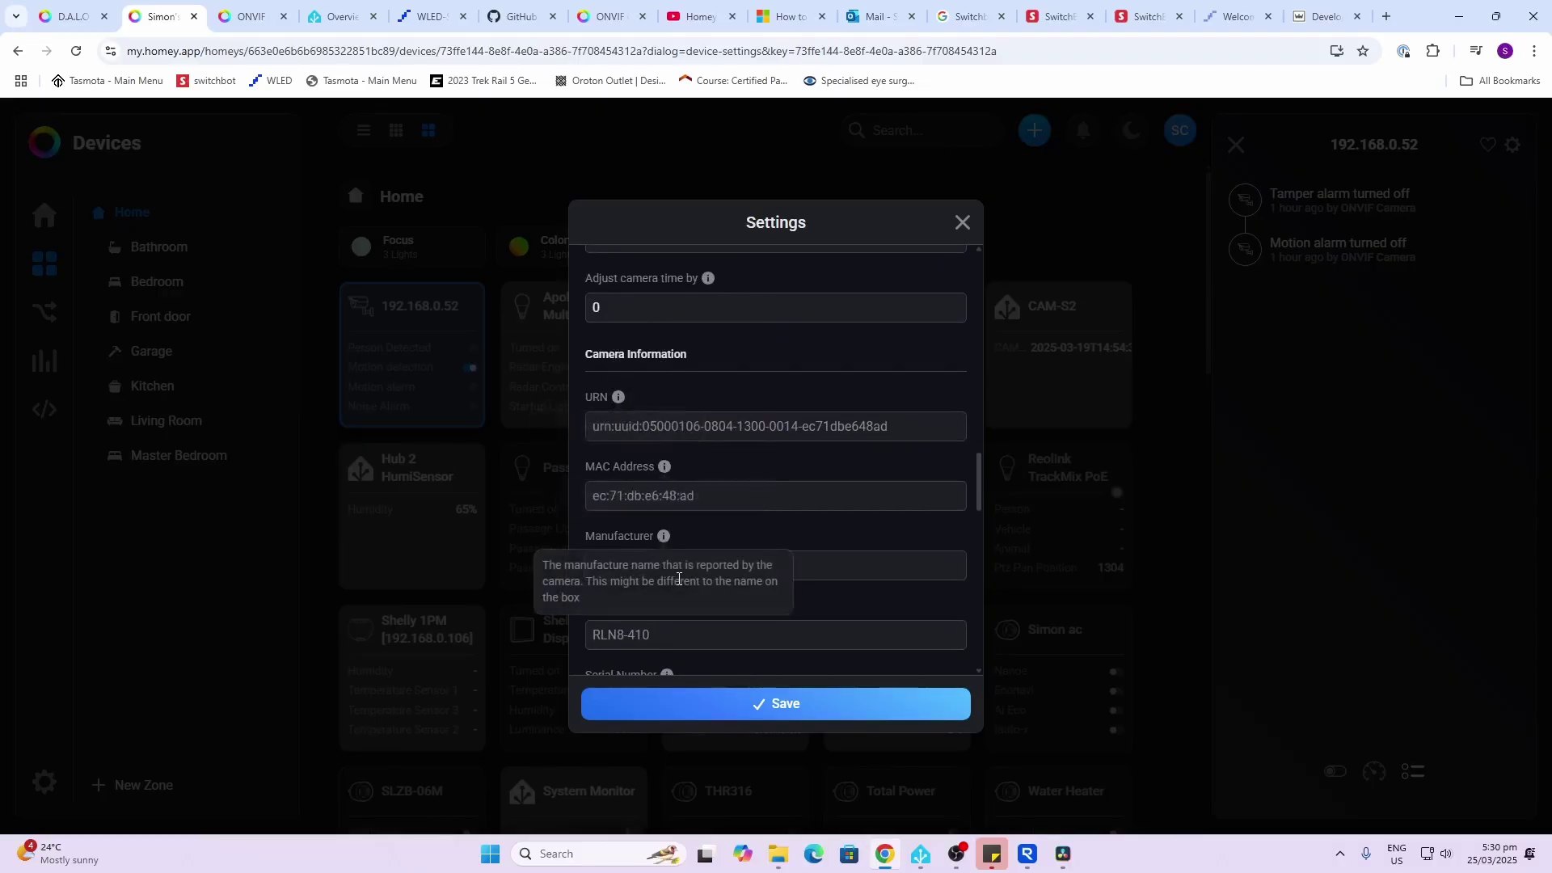
{"action": "scroll", "coordinate": [754, 477], "scroll_direction": "down", "scroll_amount": 2}
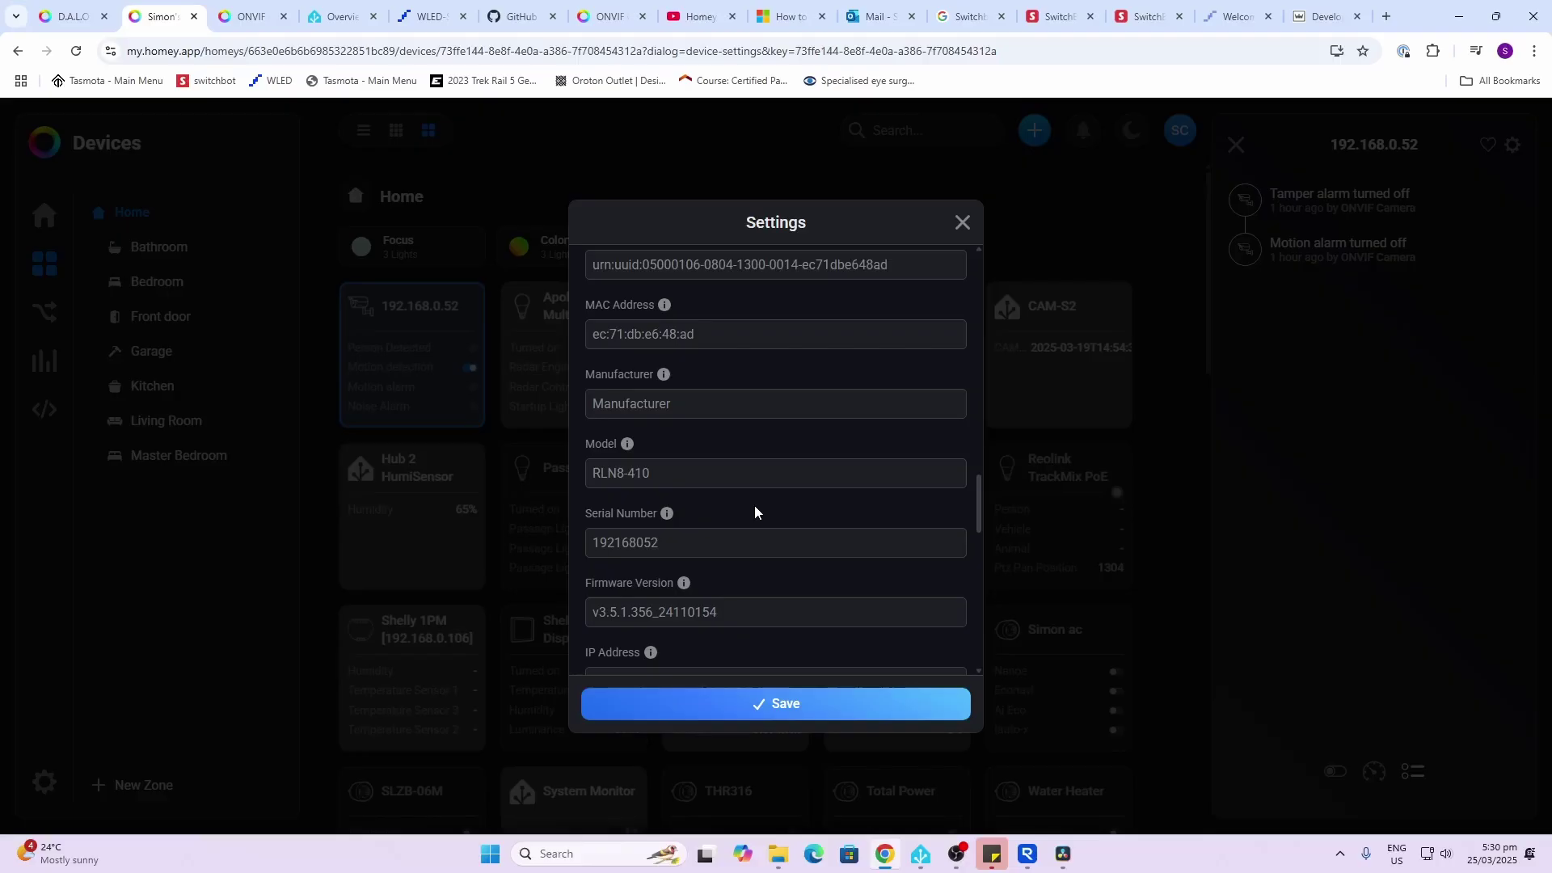
{"action": "scroll", "coordinate": [754, 506], "scroll_direction": "down", "scroll_amount": 1}
{"action": "scroll", "coordinate": [755, 506], "scroll_direction": "down", "scroll_amount": 1}
{"action": "scroll", "coordinate": [745, 545], "scroll_direction": "down", "scroll_amount": 2}
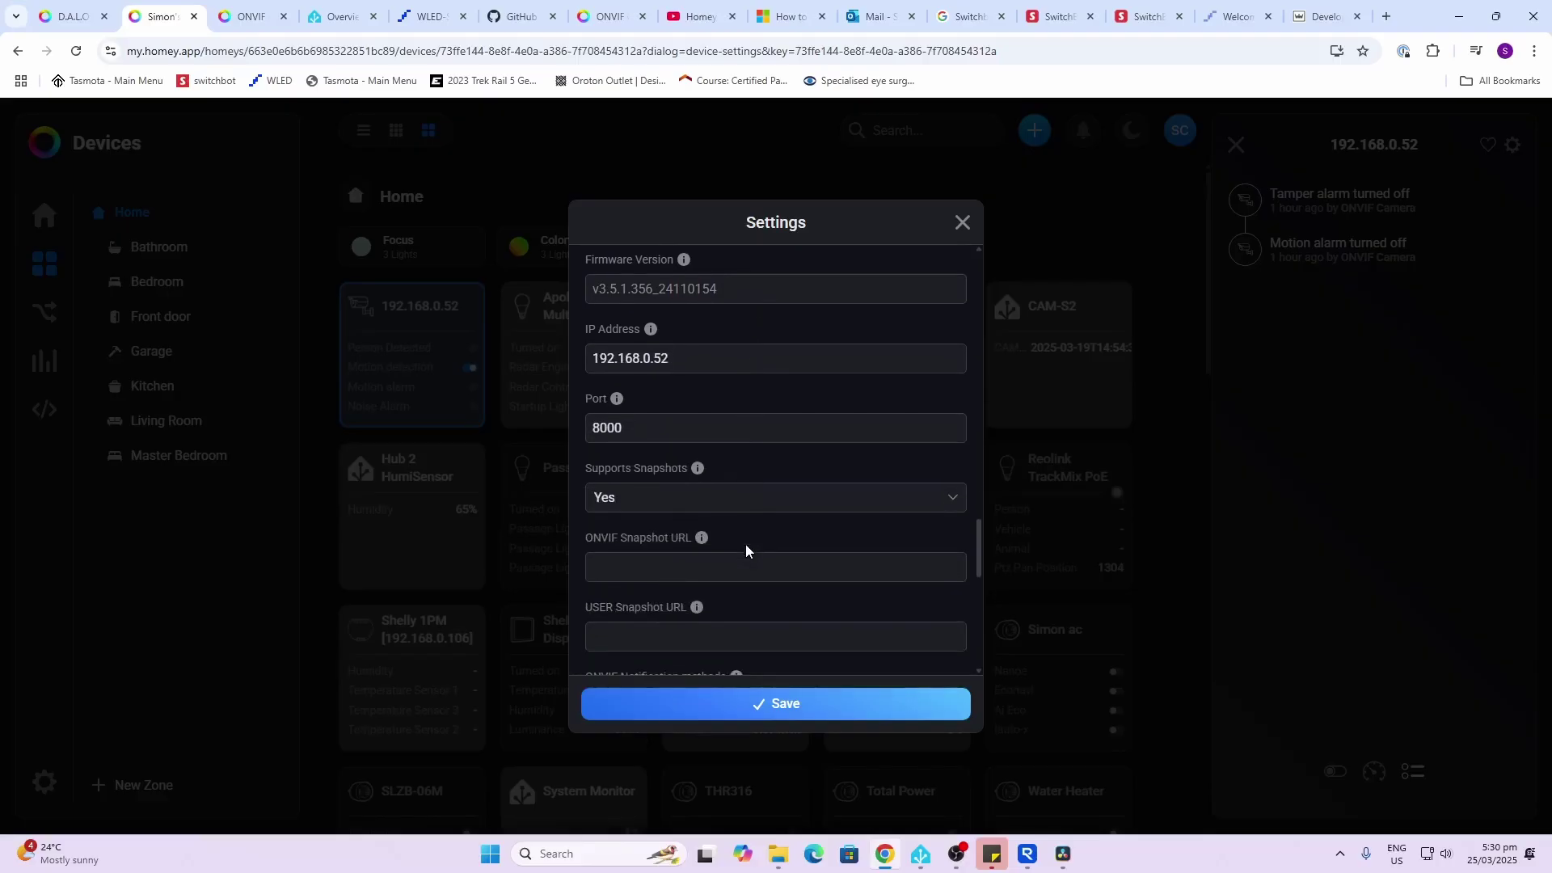
{"action": "scroll", "coordinate": [745, 544], "scroll_direction": "down", "scroll_amount": 2}
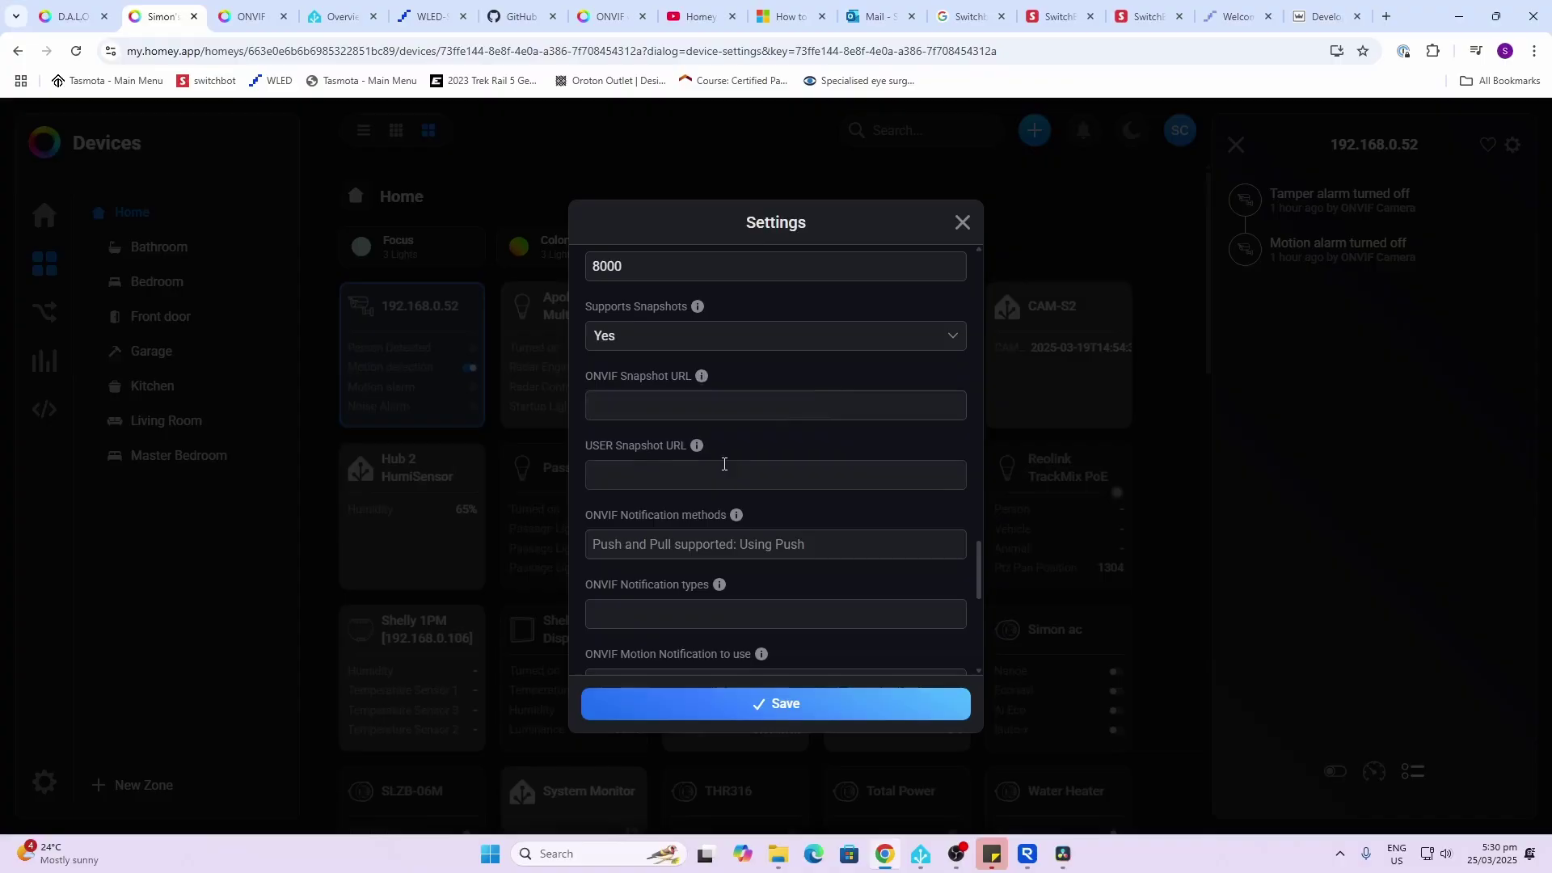
{"action": "scroll", "coordinate": [783, 562], "scroll_direction": "down", "scroll_amount": 2}
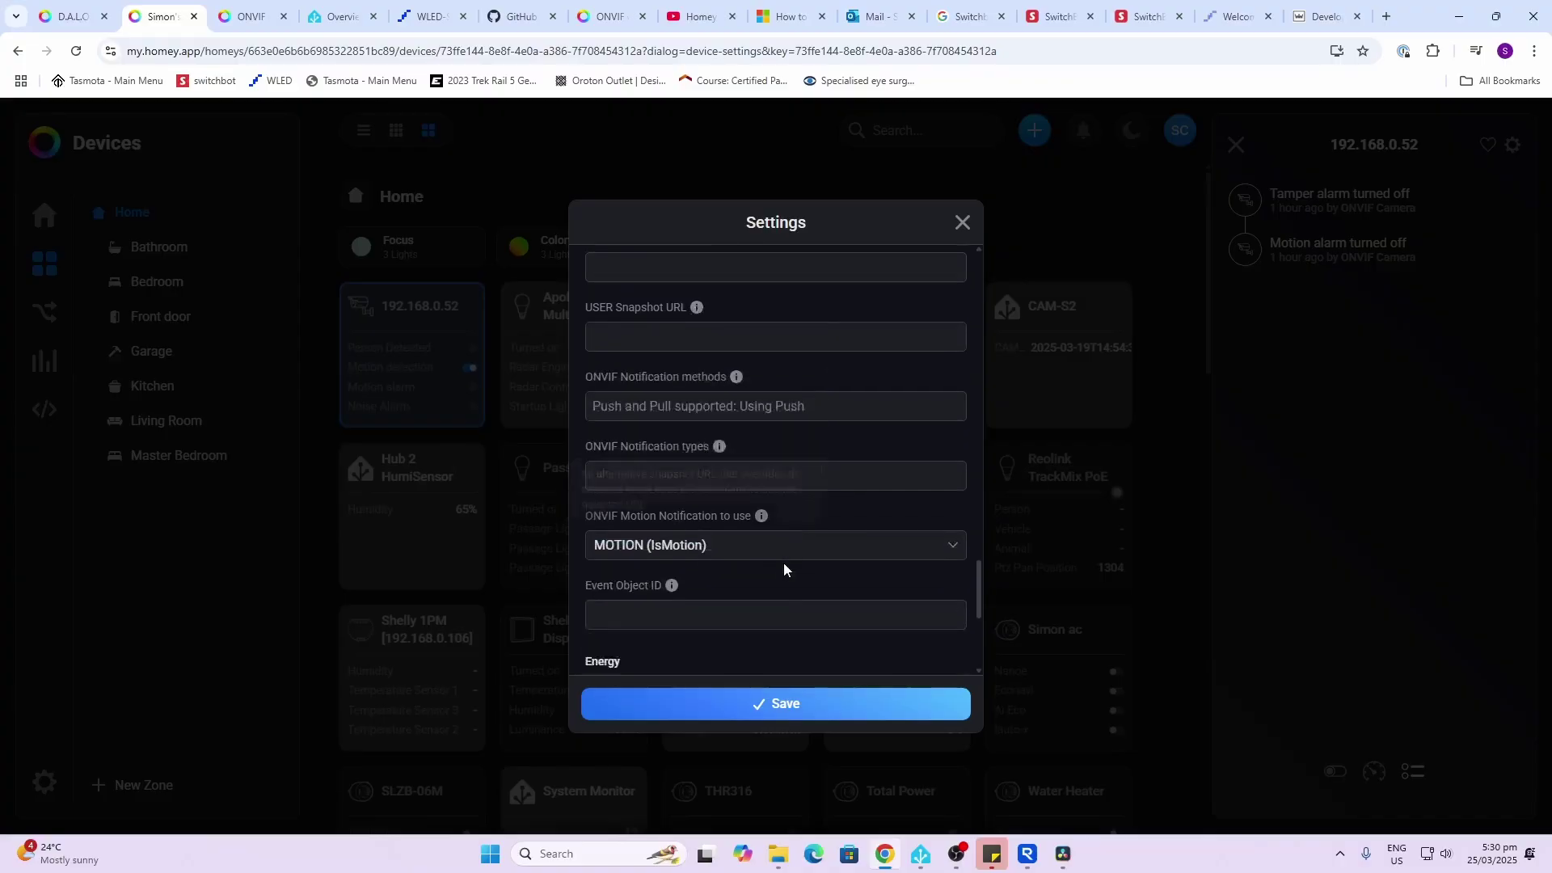
{"action": "scroll", "coordinate": [783, 562], "scroll_direction": "down", "scroll_amount": 4}
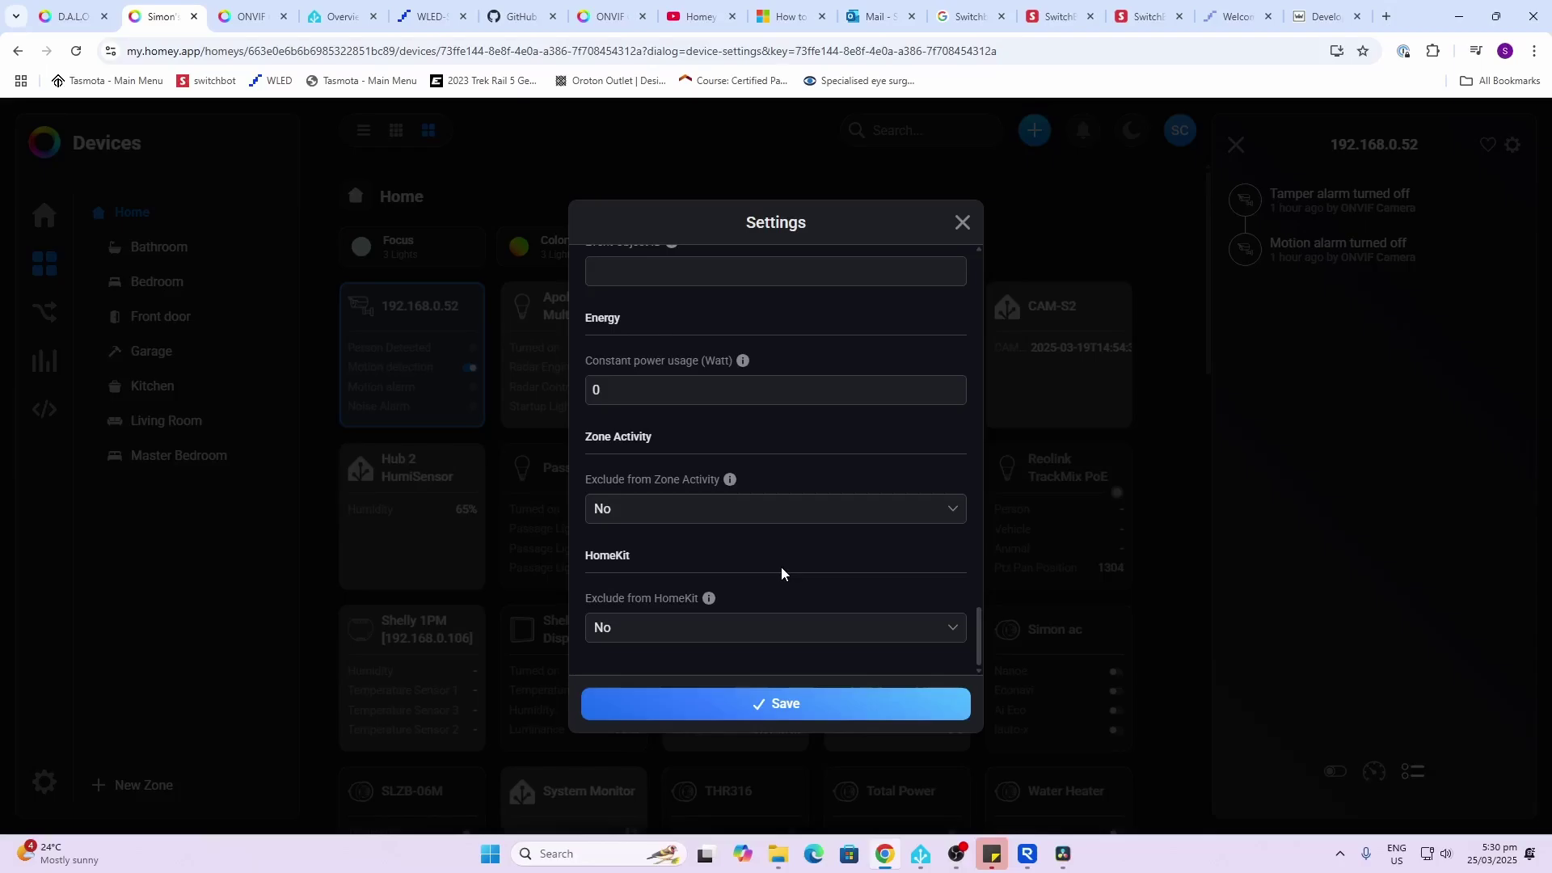
{"action": "left_click", "coordinate": [963, 224]}
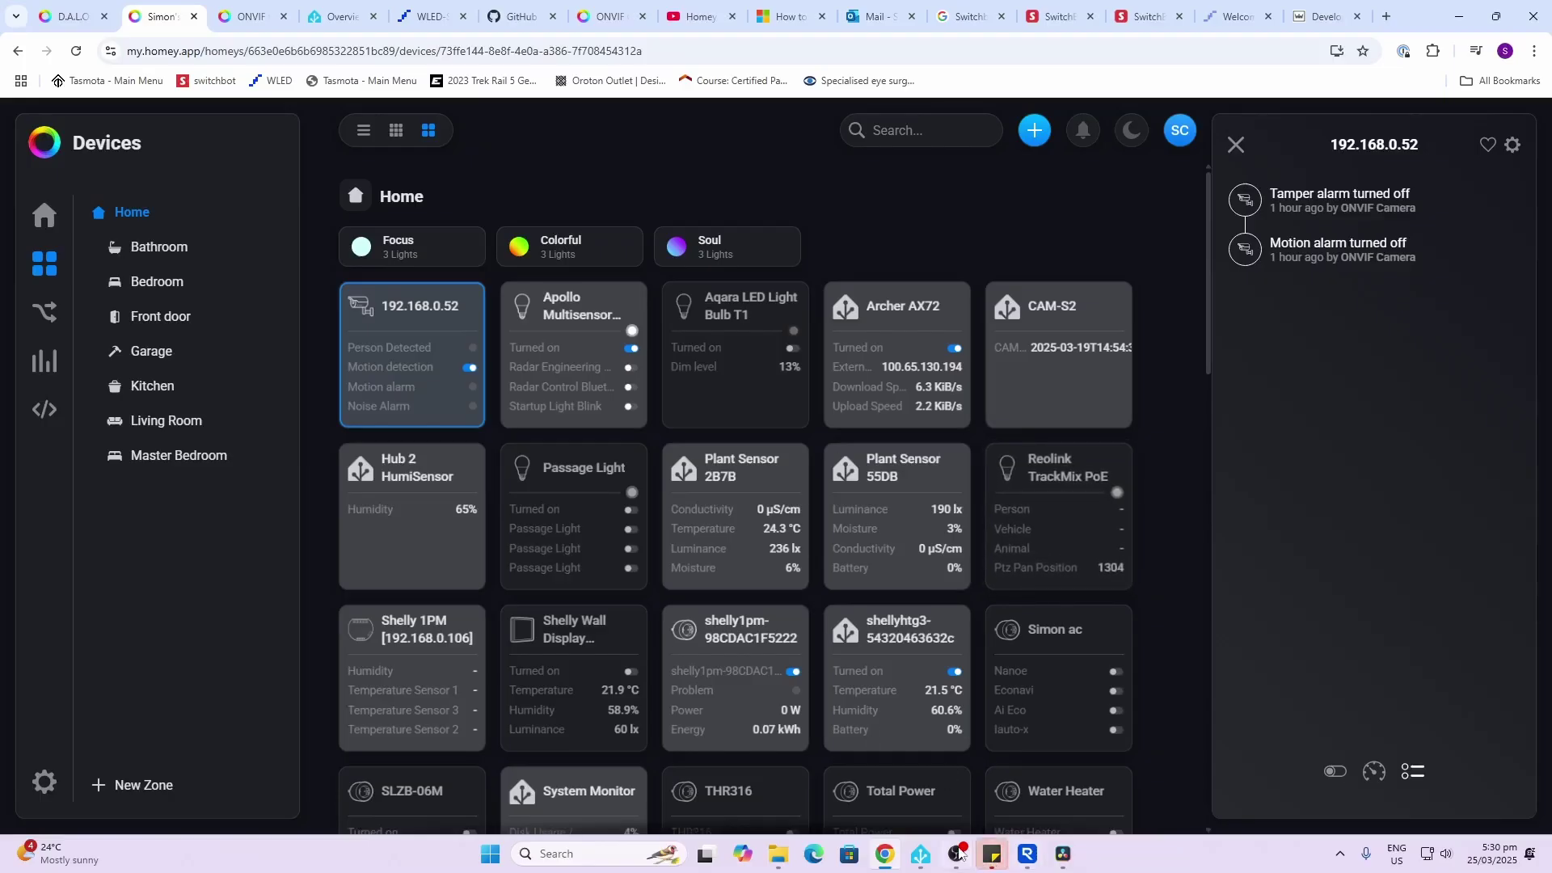
Close the camera panel and scroll through Home and Bathroom tiles, including Total Power 661.46 W.
{"action": "left_click", "coordinate": [992, 853]}
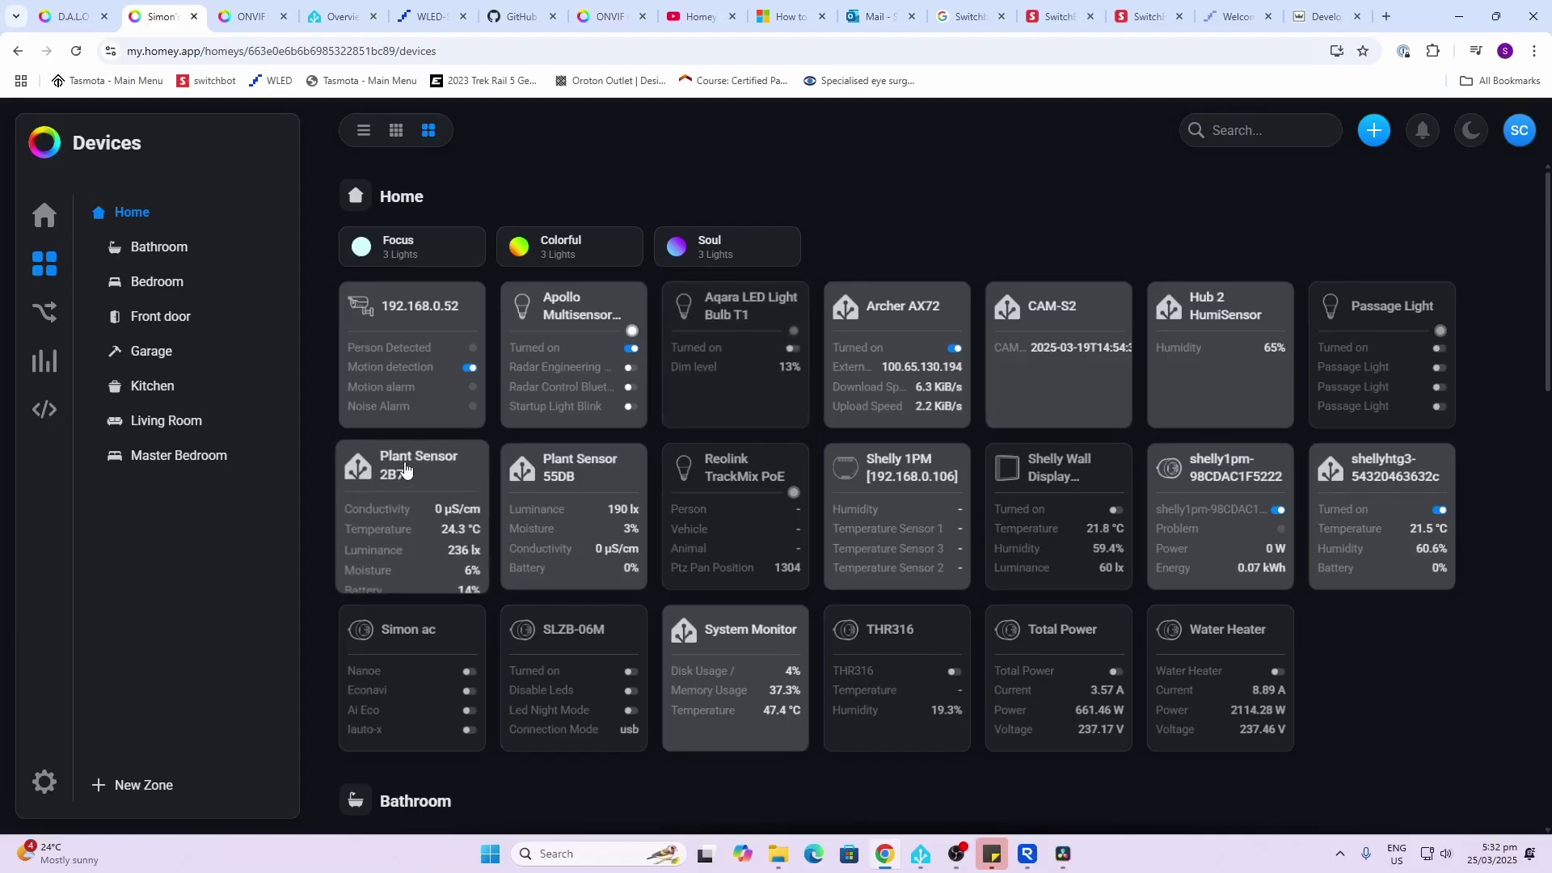
{"action": "scroll", "coordinate": [412, 524], "scroll_direction": "down", "scroll_amount": 1}
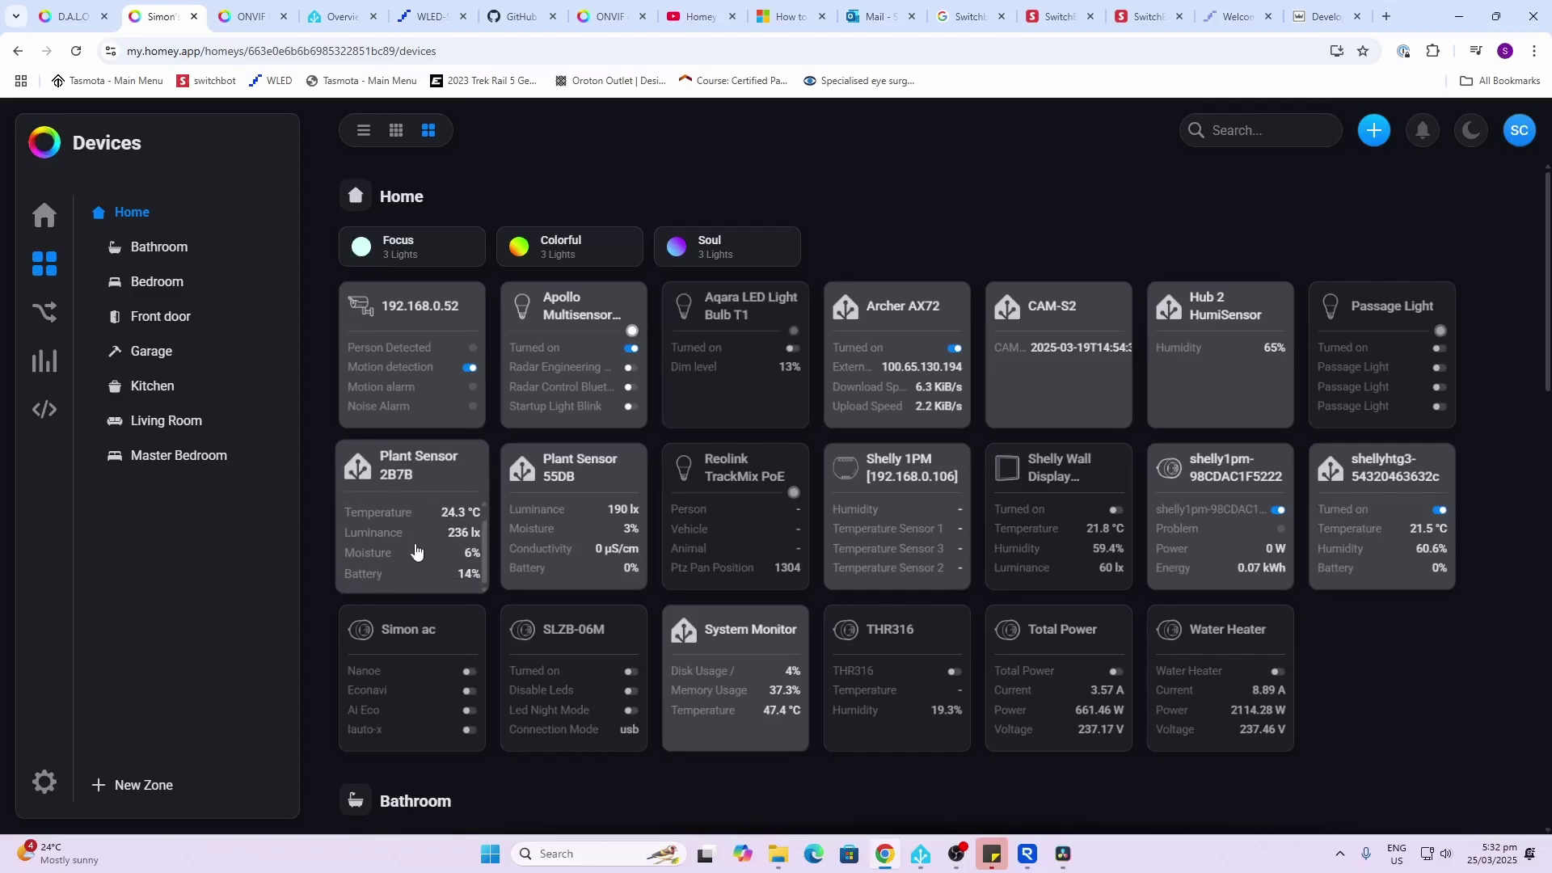
{"action": "scroll", "coordinate": [395, 559], "scroll_direction": "down", "scroll_amount": 1}
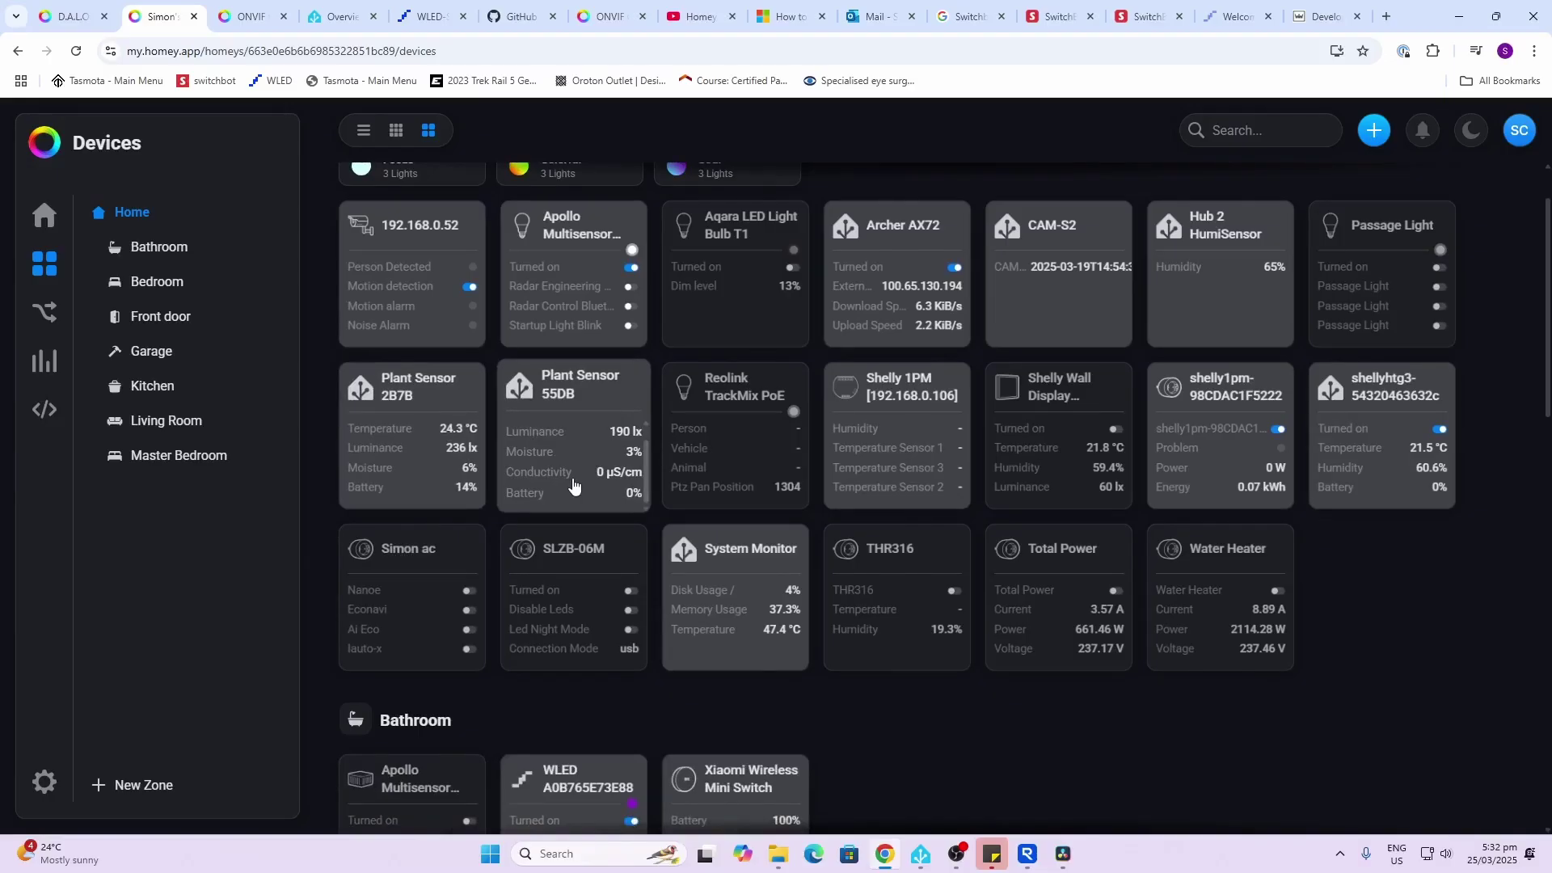
{"action": "scroll", "coordinate": [573, 483], "scroll_direction": "down", "scroll_amount": 2}
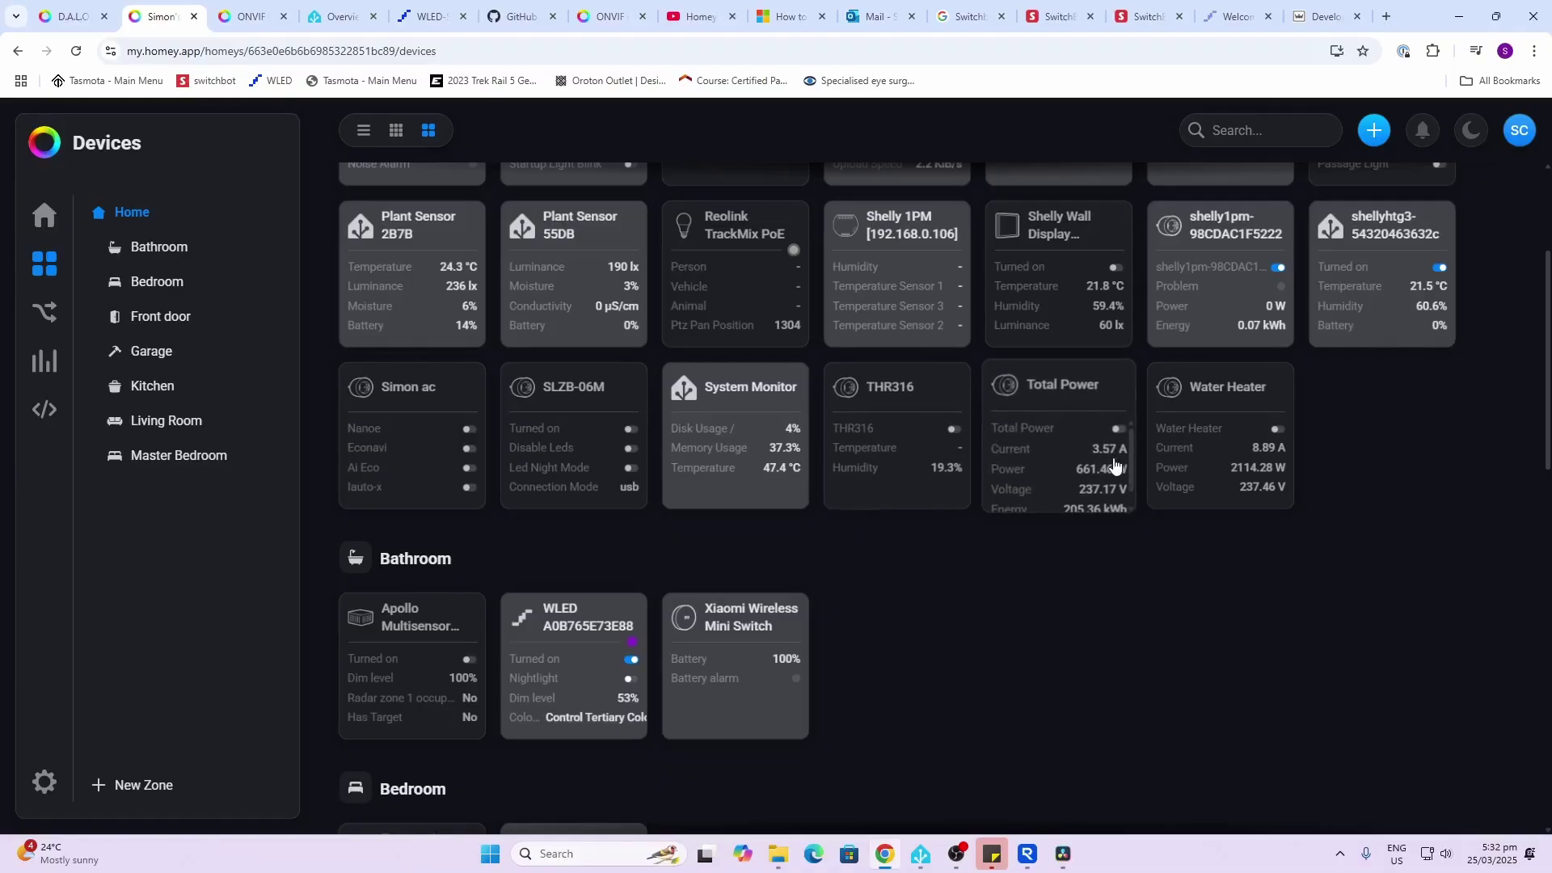
{"action": "scroll", "coordinate": [1245, 469], "scroll_direction": "down", "scroll_amount": 1}
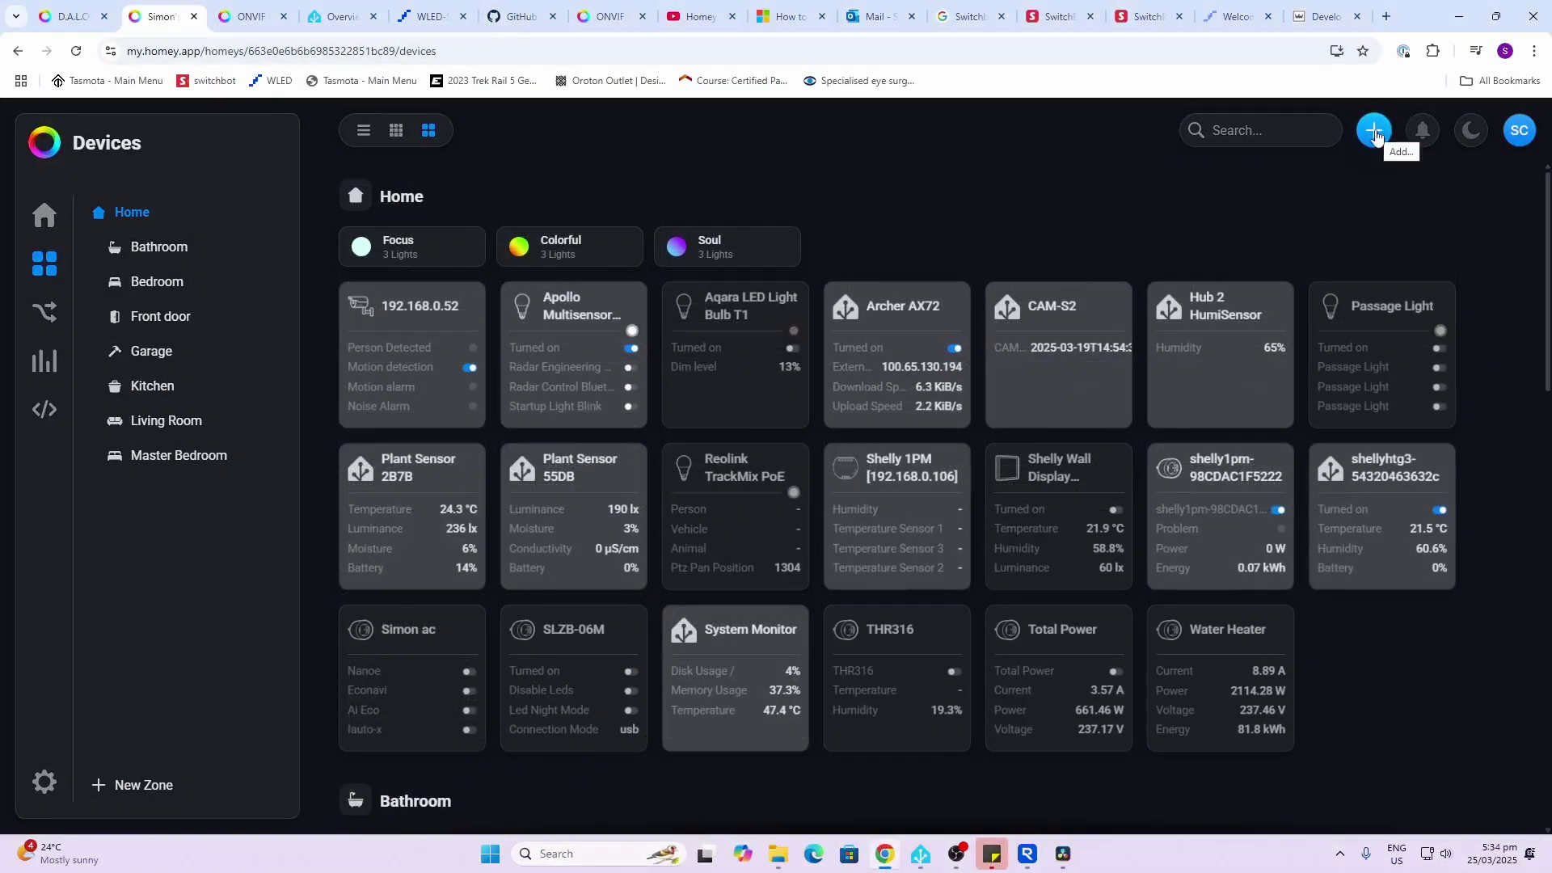
{"action": "left_click", "coordinate": [1375, 133]}
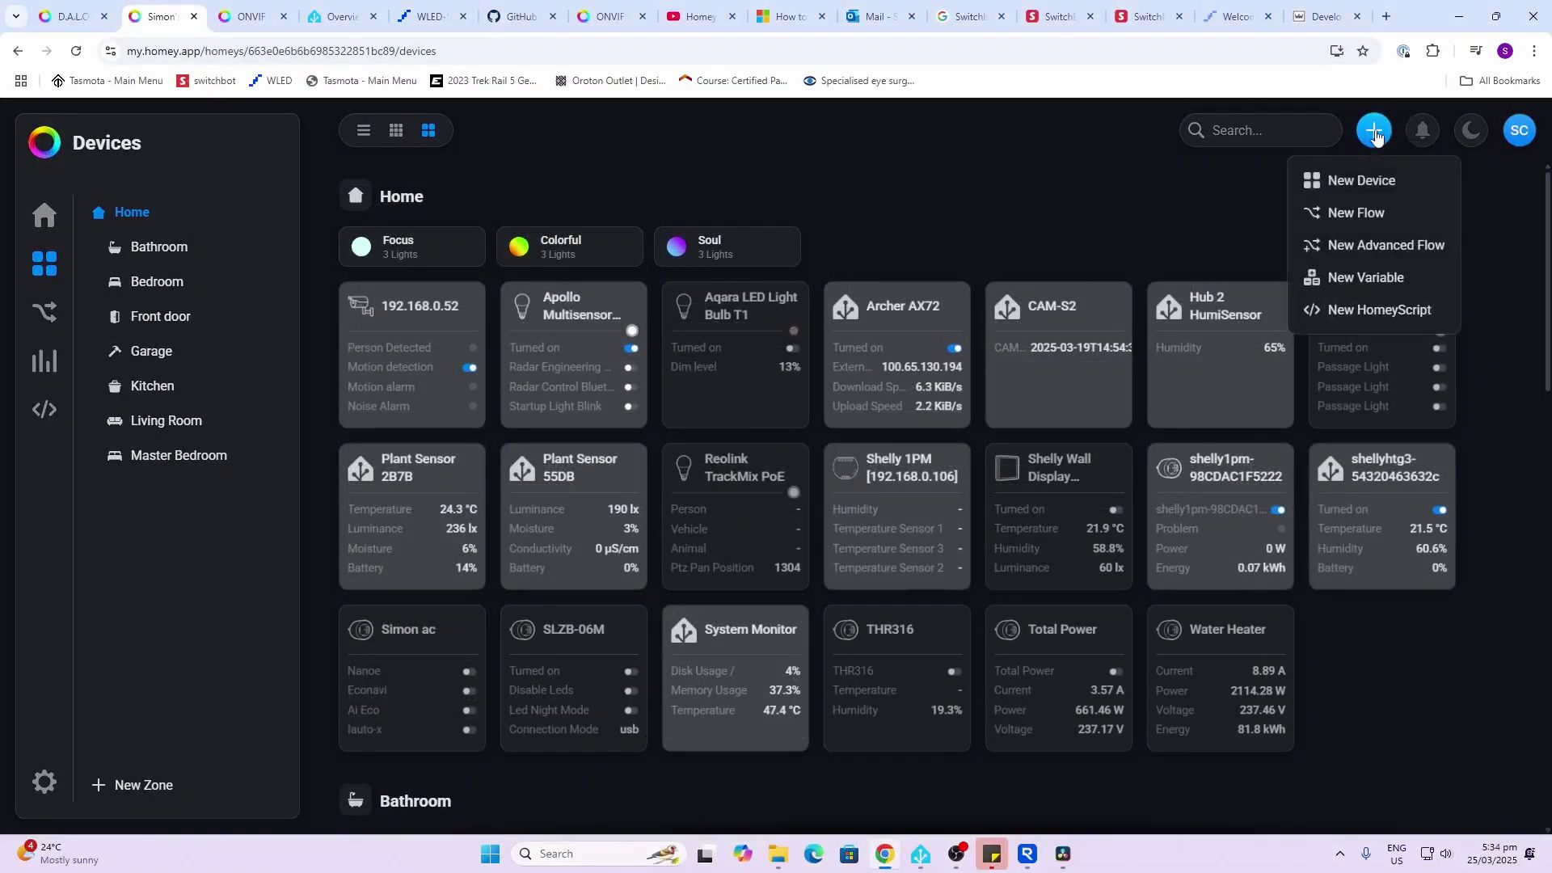
{"action": "left_click", "coordinate": [1356, 182]}
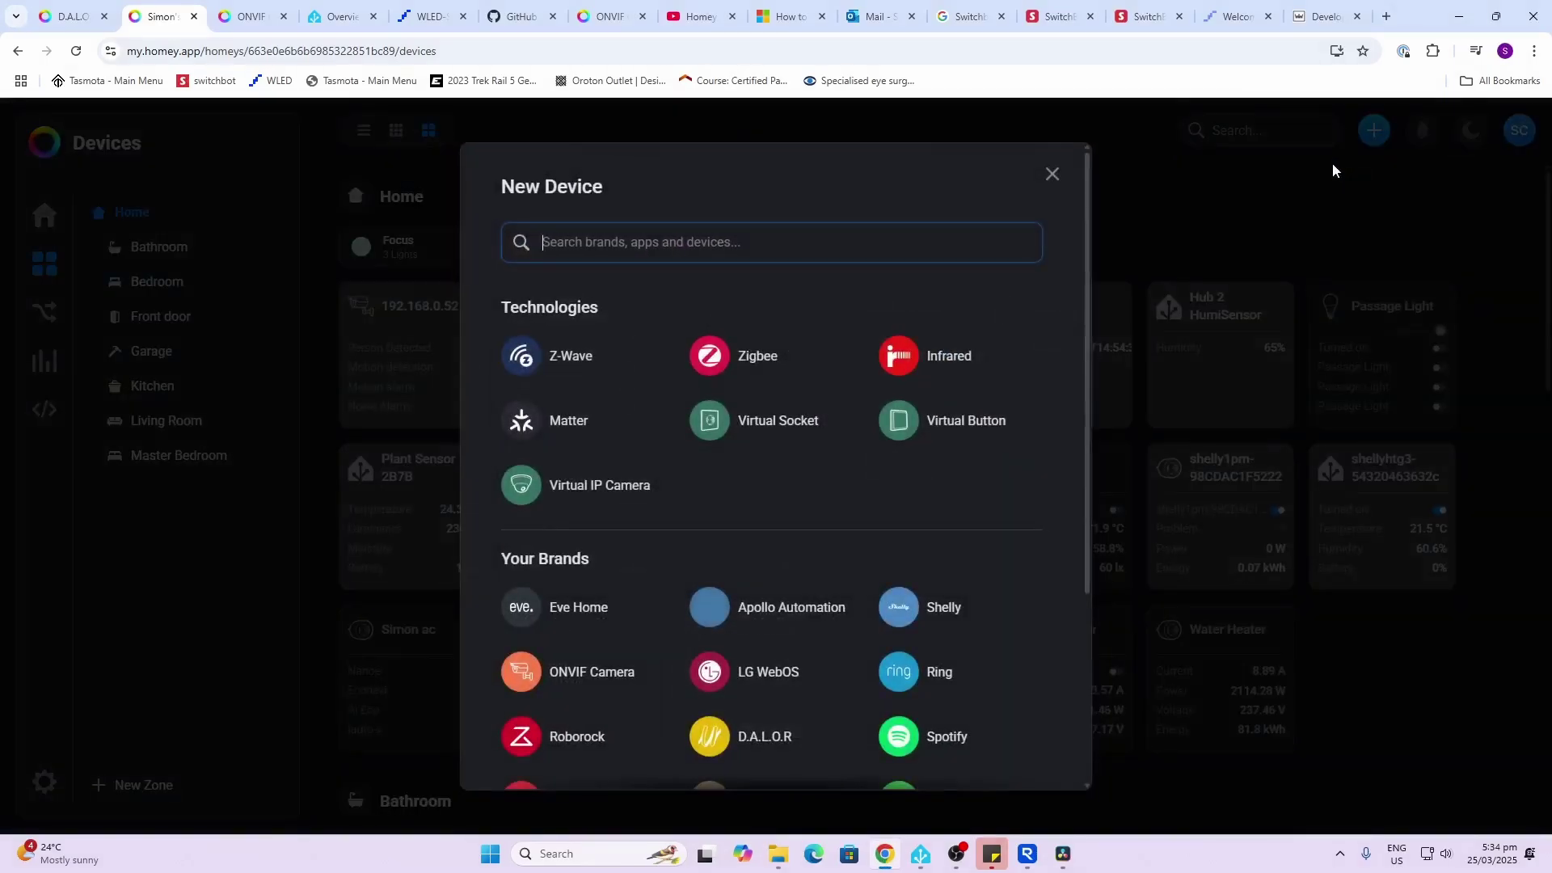
{"action": "scroll", "coordinate": [820, 495], "scroll_direction": "down", "scroll_amount": 2}
{"action": "scroll", "coordinate": [819, 502], "scroll_direction": "down", "scroll_amount": 2}
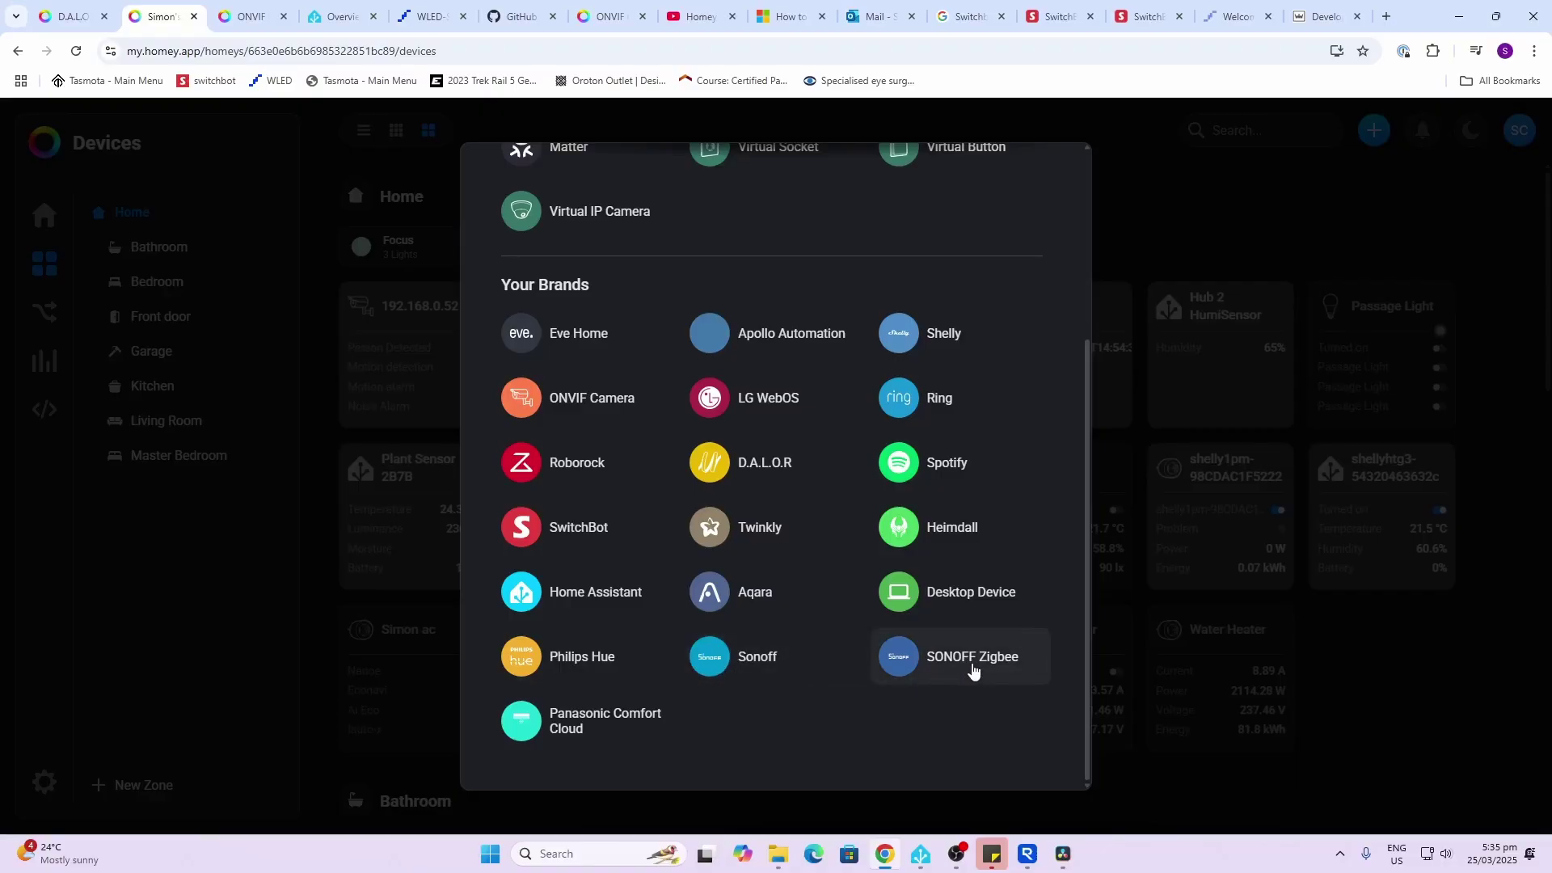
{"action": "left_click", "coordinate": [563, 722]}
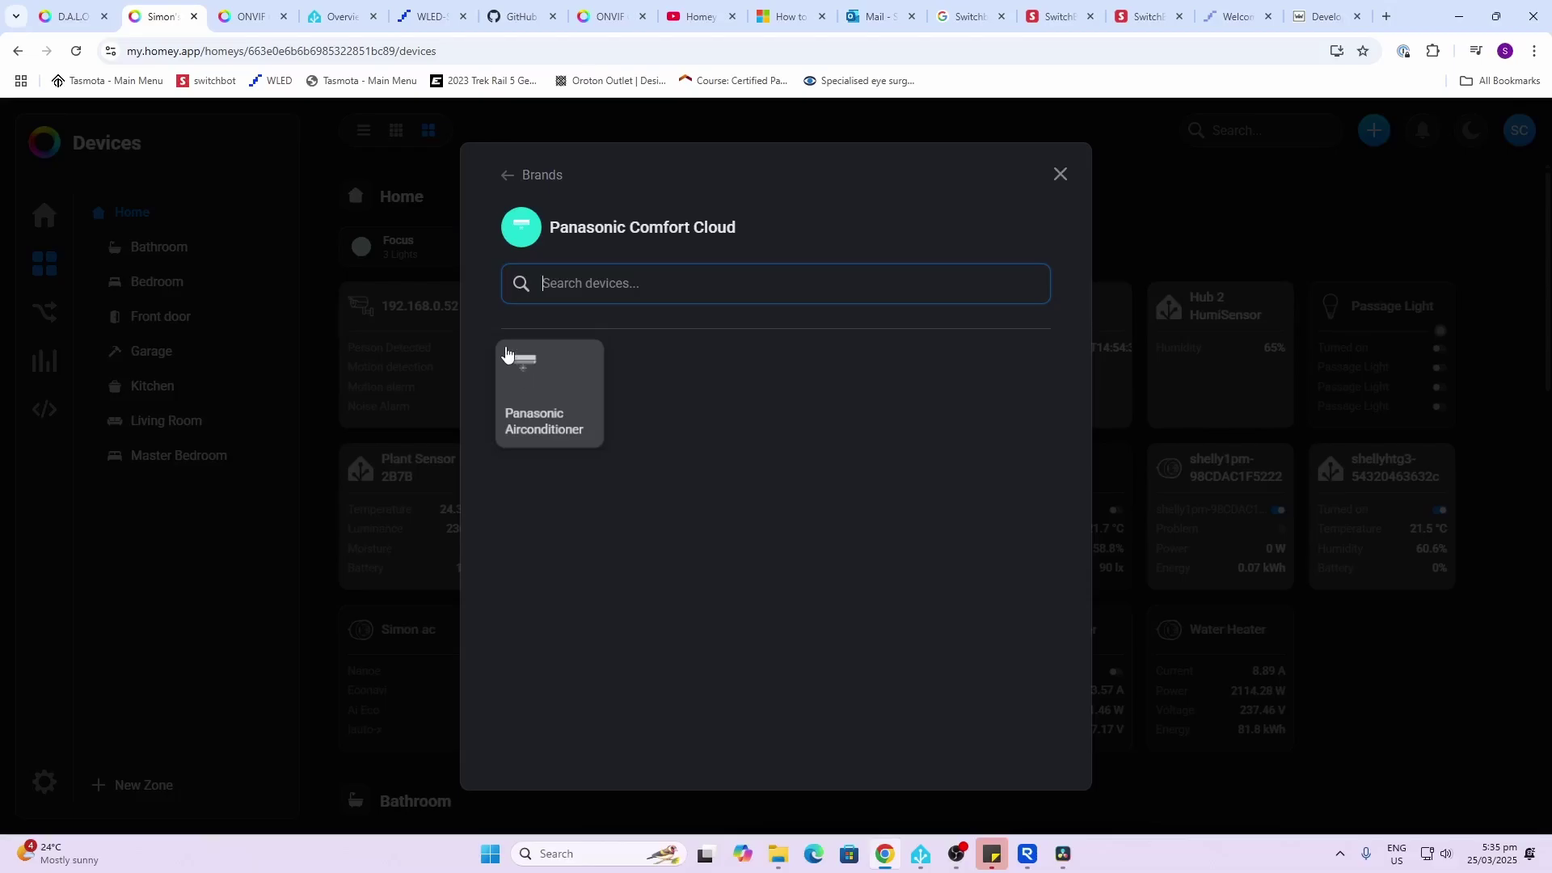
{"action": "left_click", "coordinate": [1058, 175]}
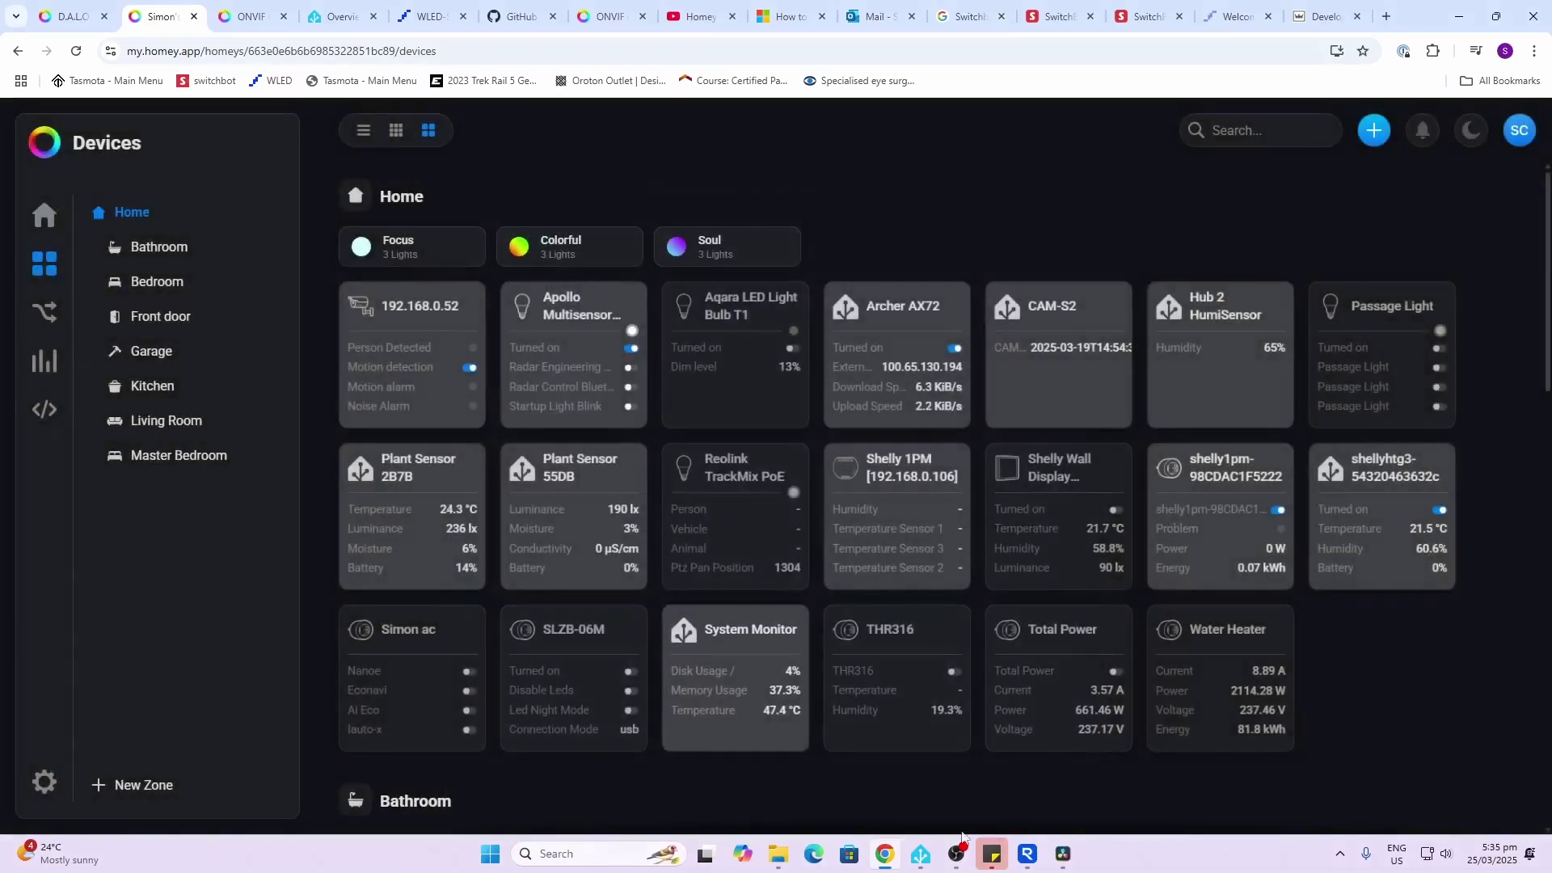